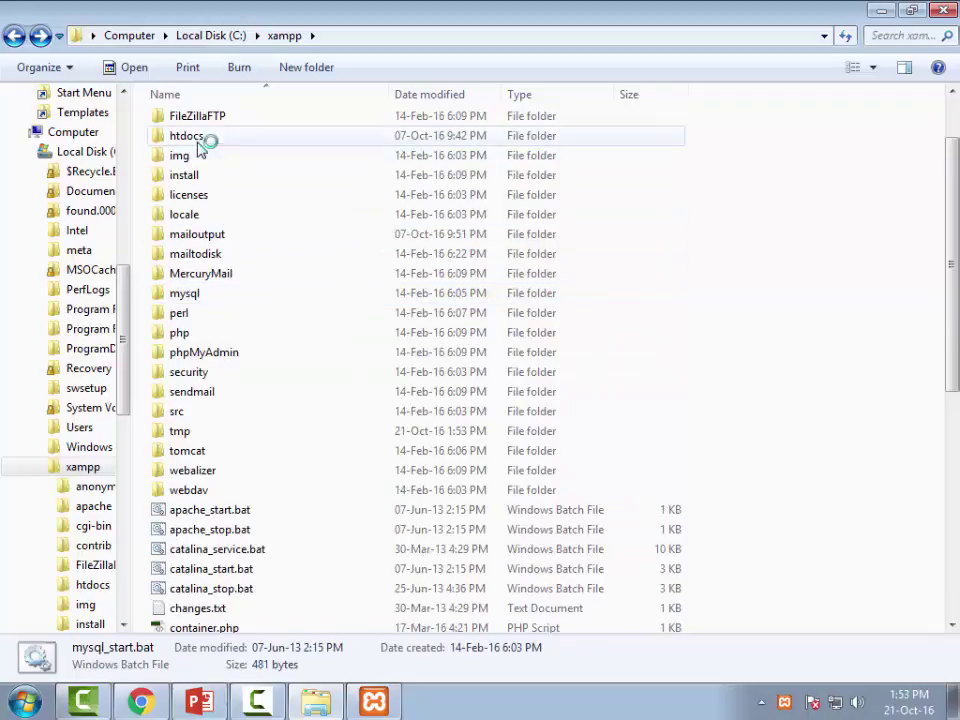
Open the htdocs folder, switch to Chrome and begin the address with "LOCALHOST/".
double_click(204, 203)
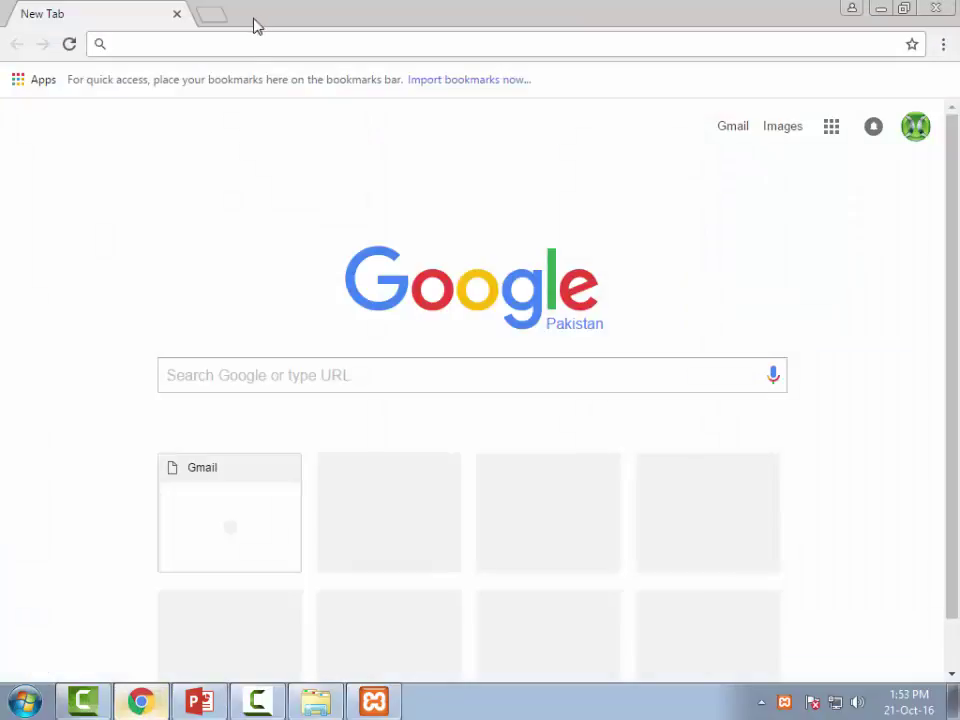
click(254, 44)
text(LOCAL)
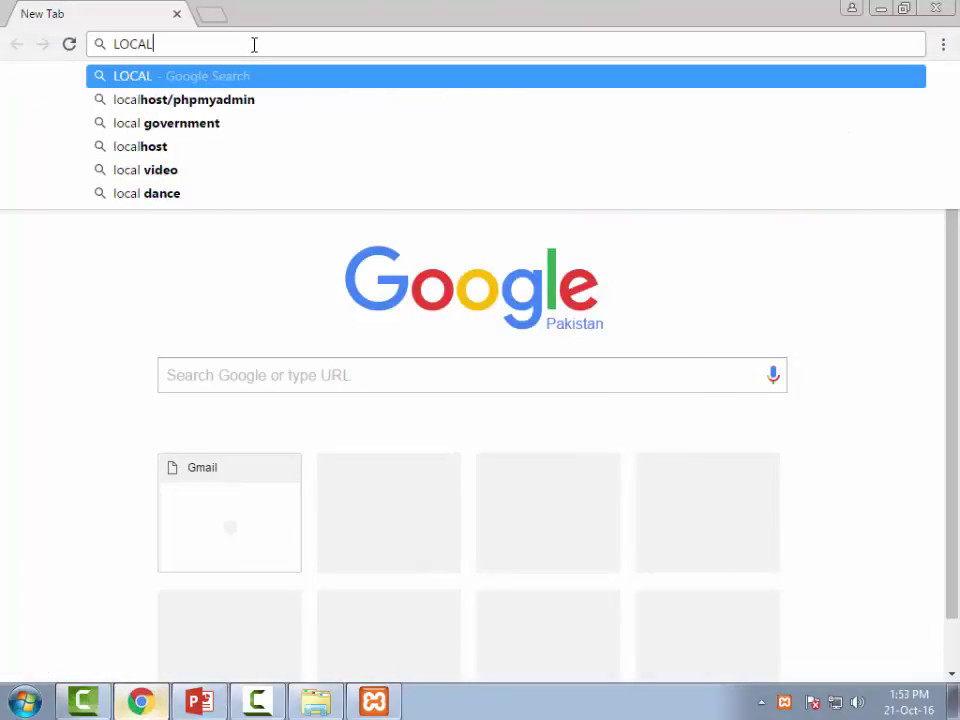
text(HOS)
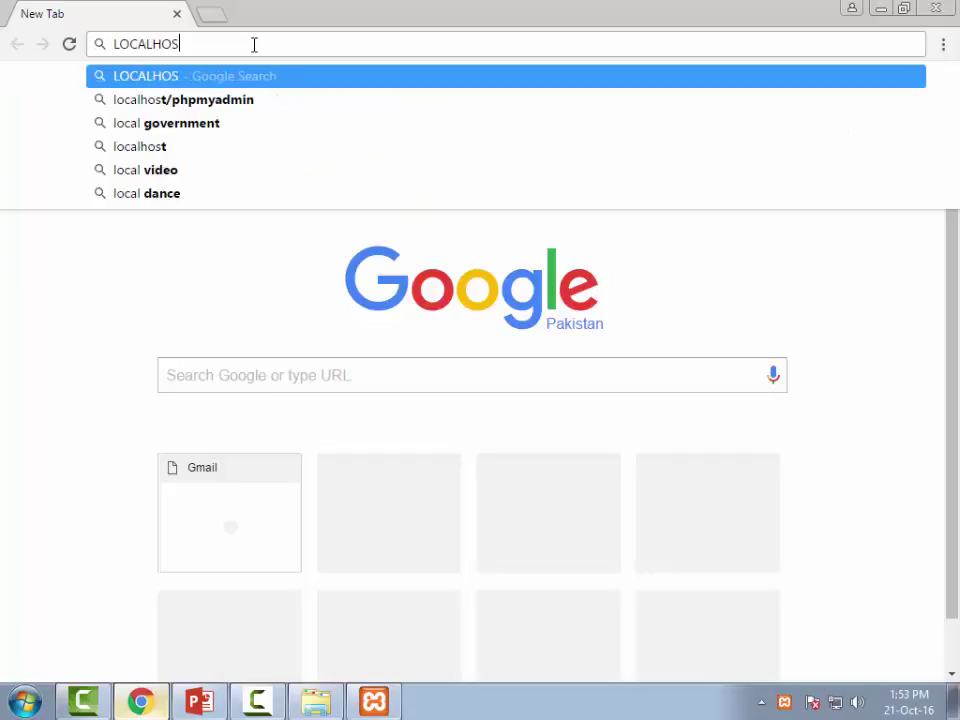
text(T\)
key(BackSpace)
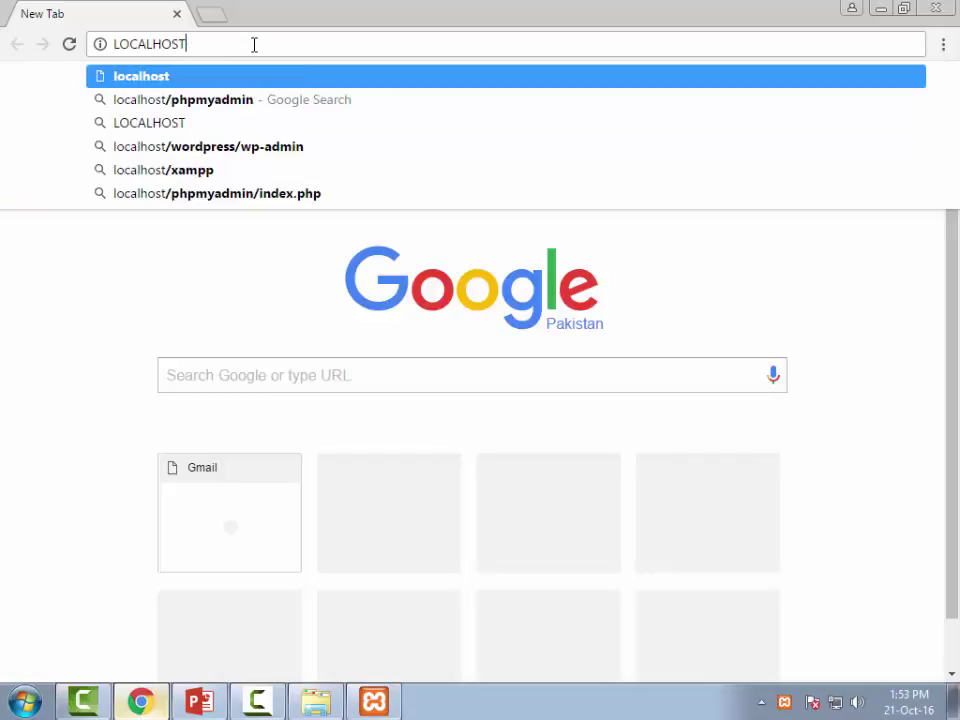
text(/)
Complete the address with the demo_website folder name copied from htdocs and load the site.
key(alt+Tab)
click(238, 163)
click(238, 163)
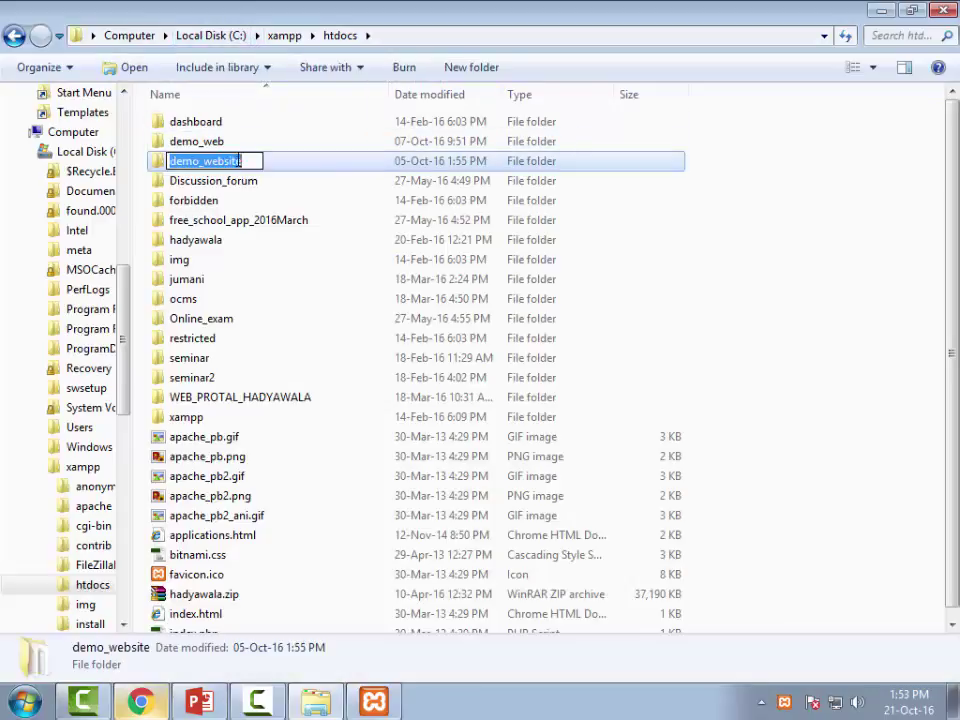
key(ctrl+c)
key(alt+Tab)
key(ctrl+v)
key(Return)
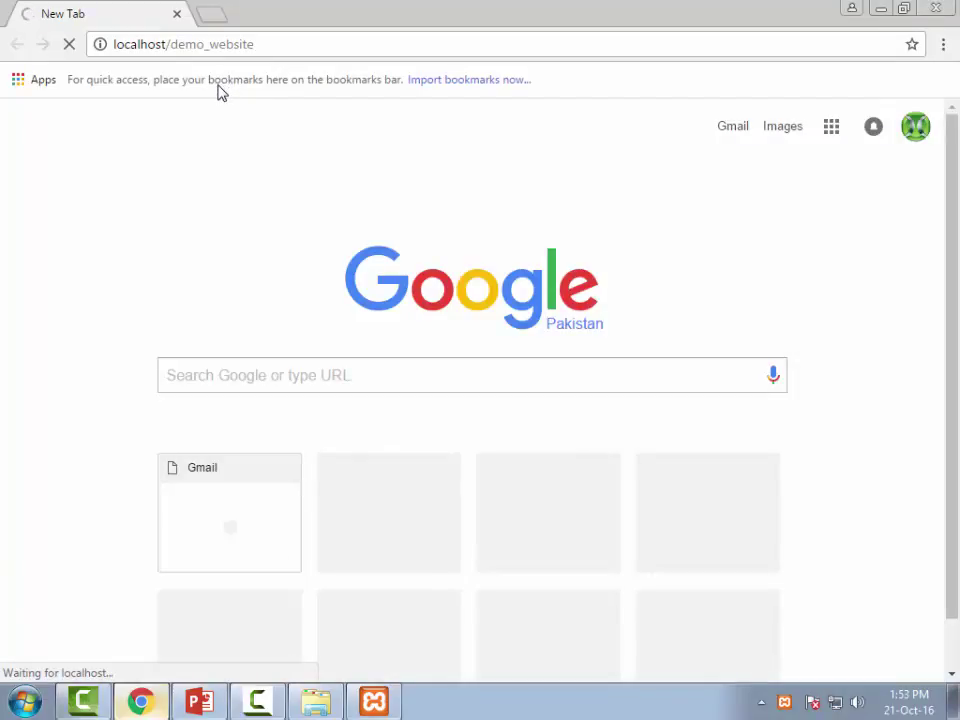
Open a new browser tab and paste the demo_web folder name copied from htdocs as its address.
click(211, 15)
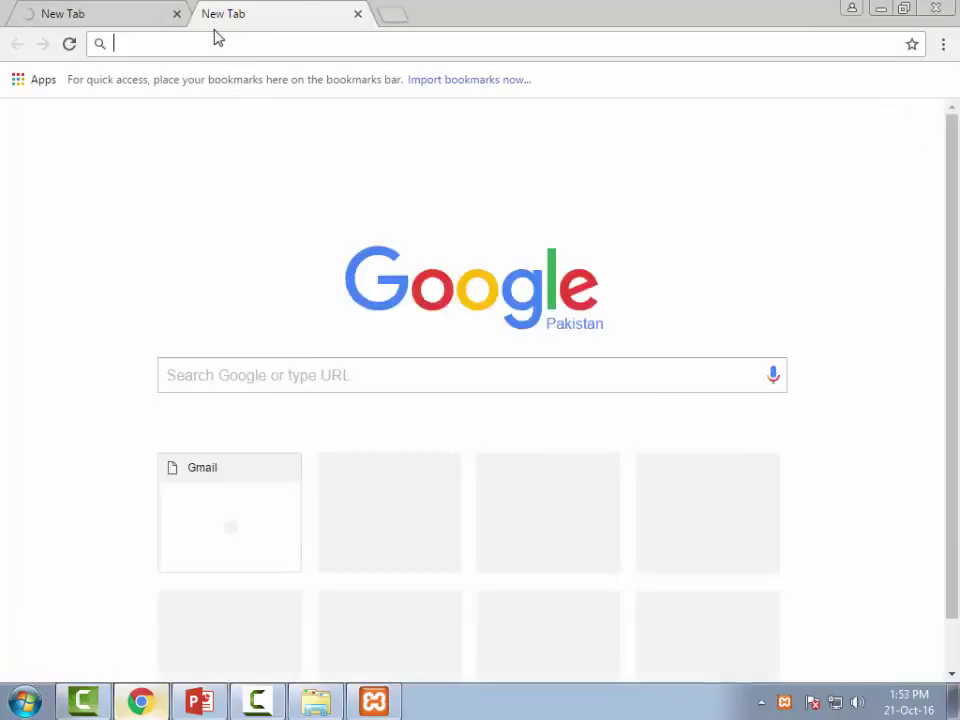
key(alt+Tab)
click(200, 141)
click(213, 143)
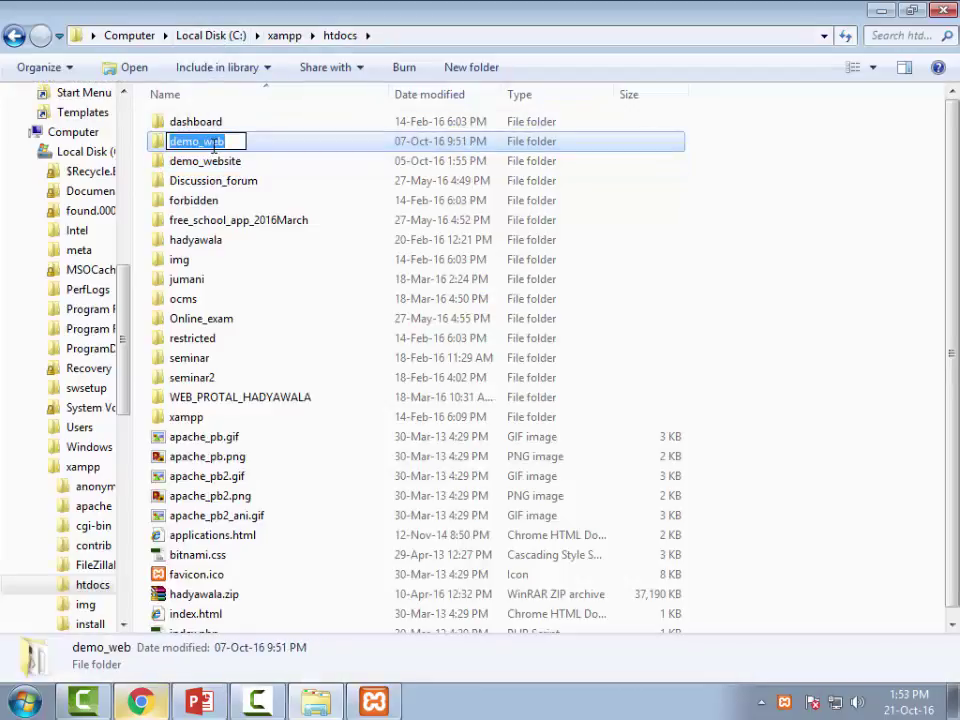
key(ctrl+c)
key(alt+Tab)
key(ctrl+v)
click(146, 12)
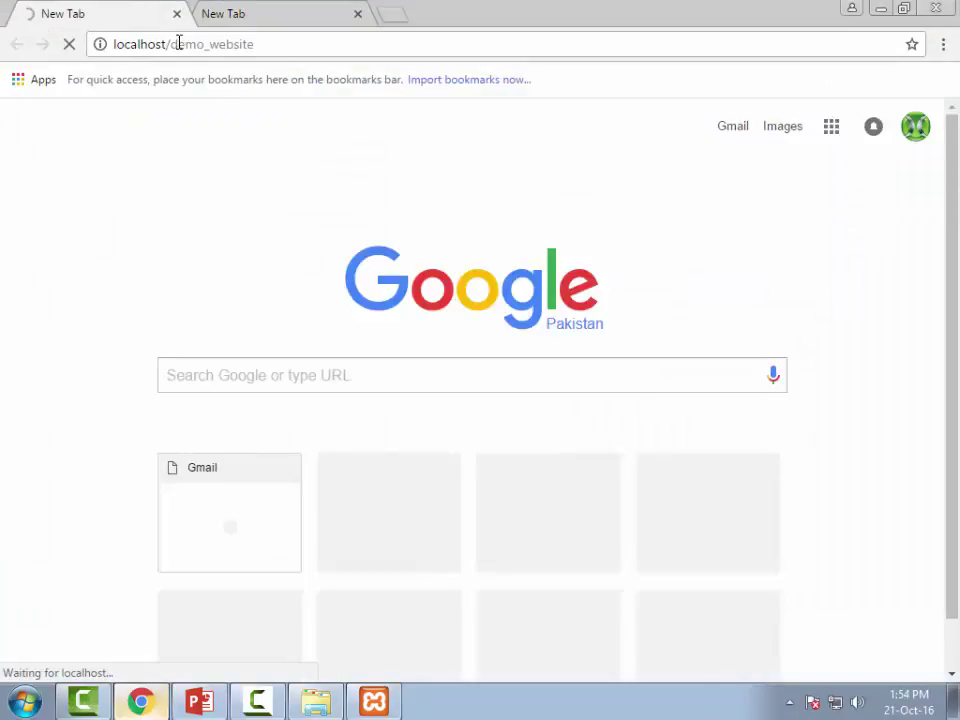
double_click(160, 41)
click(222, 12)
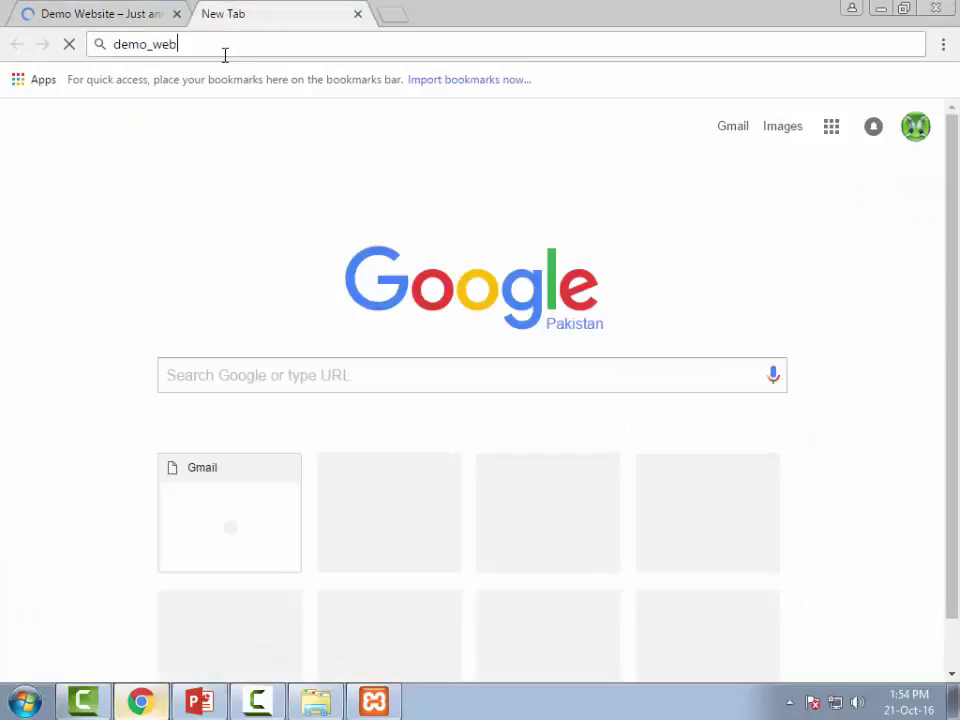
key(Home)
key(ctrl+v)
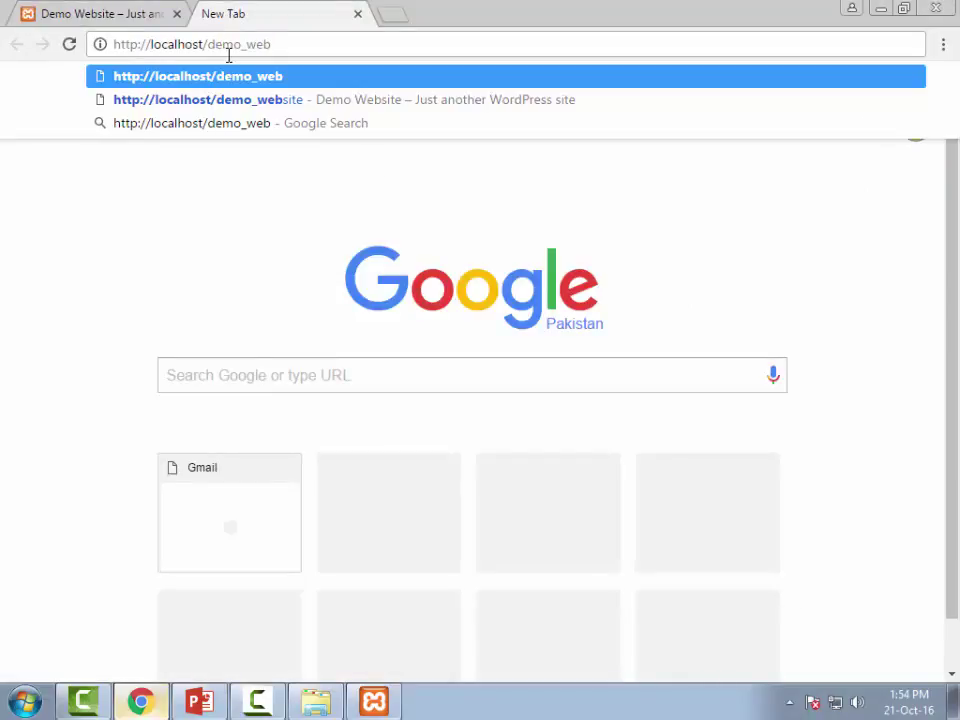
key(Return)
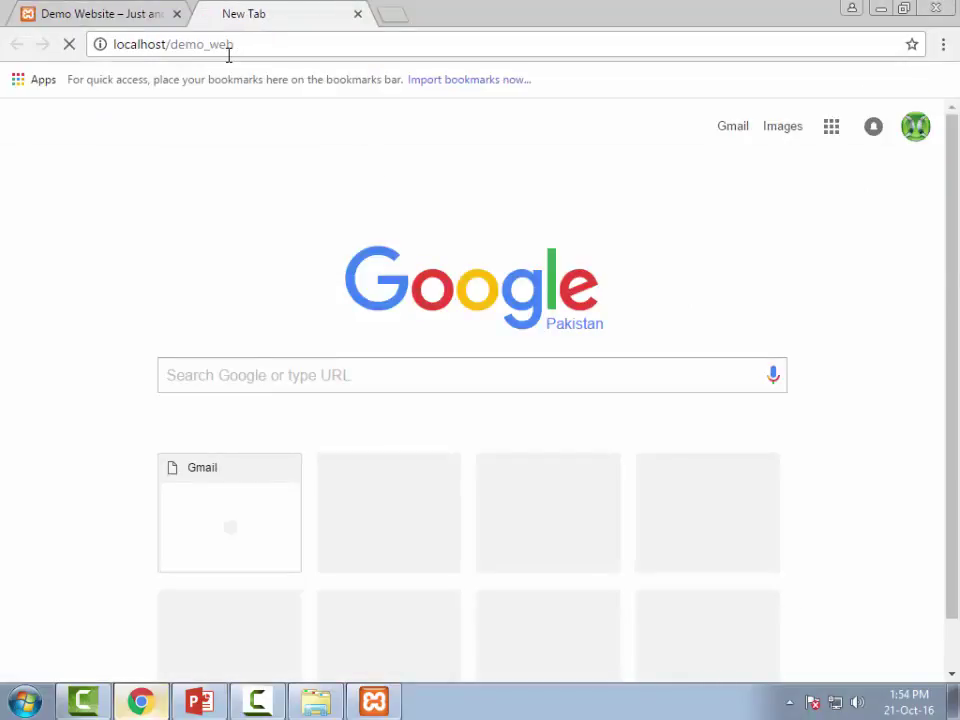
Compare the home pages of demo_website and demo_web, and close the demo_website tab.
click(126, 12)
scroll(226, 190, down, 5)
scroll(215, 189, up, 10)
click(236, 8)
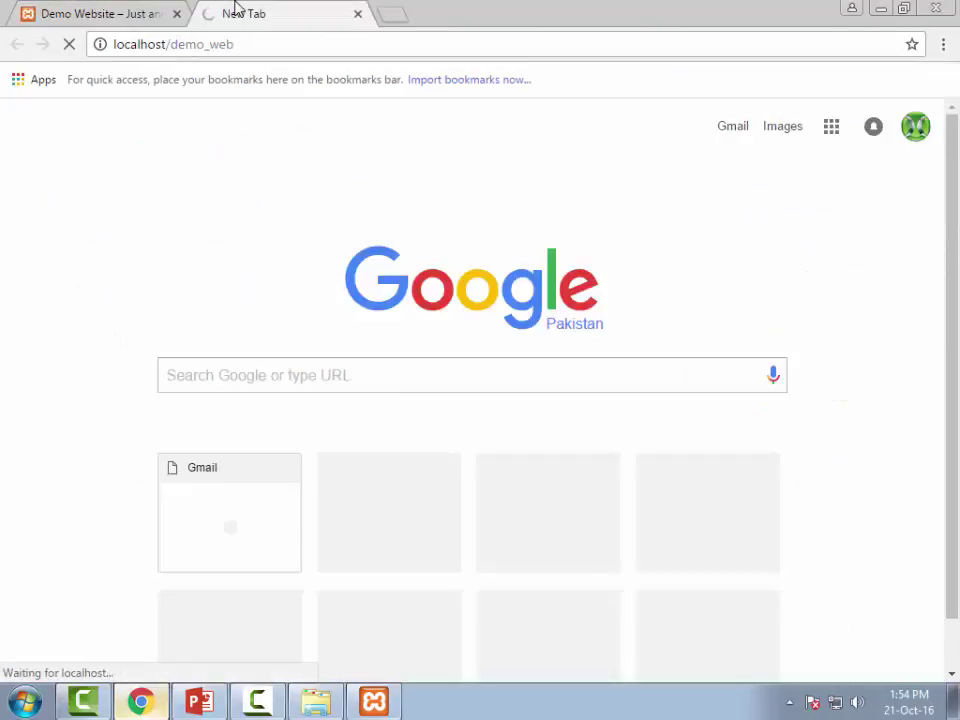
click(96, 10)
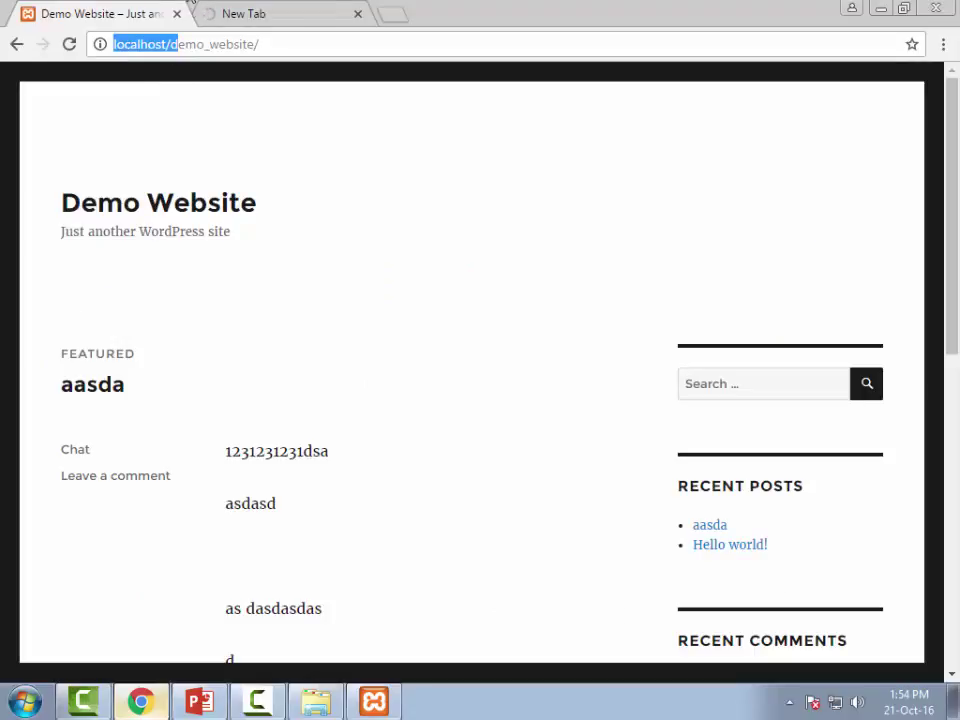
click(257, 9)
scroll(235, 300, down, 3)
scroll(236, 309, up, 3)
click(176, 13)
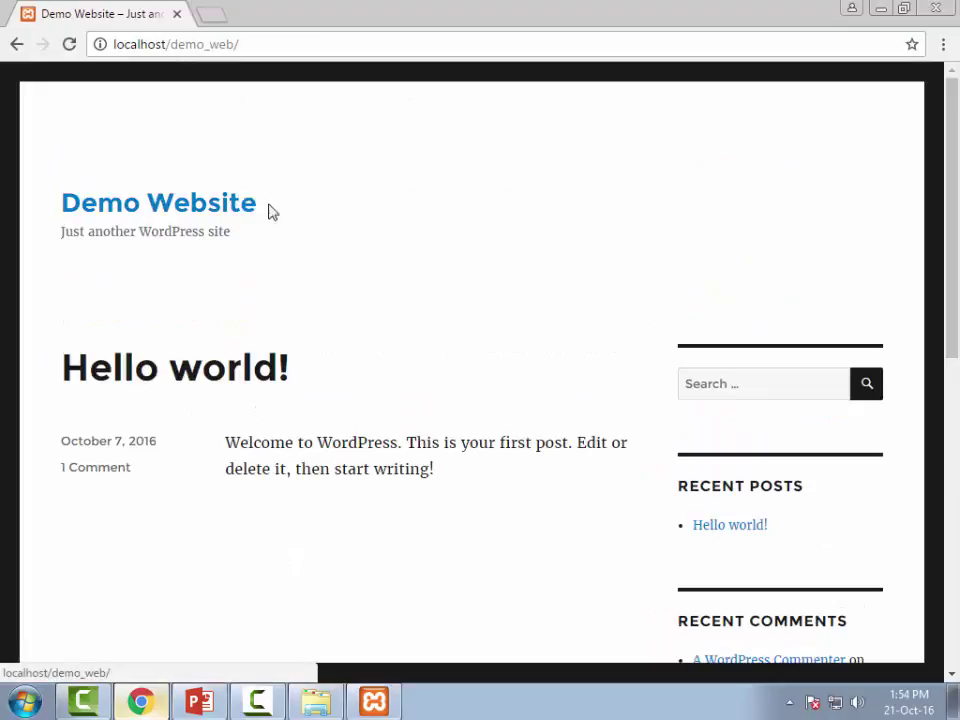
scroll(373, 268, down, 4)
scroll(351, 101, up, 4)
Go to localhost/demo_web/wp-admin and log in with the prefilled credentials.
click(300, 50)
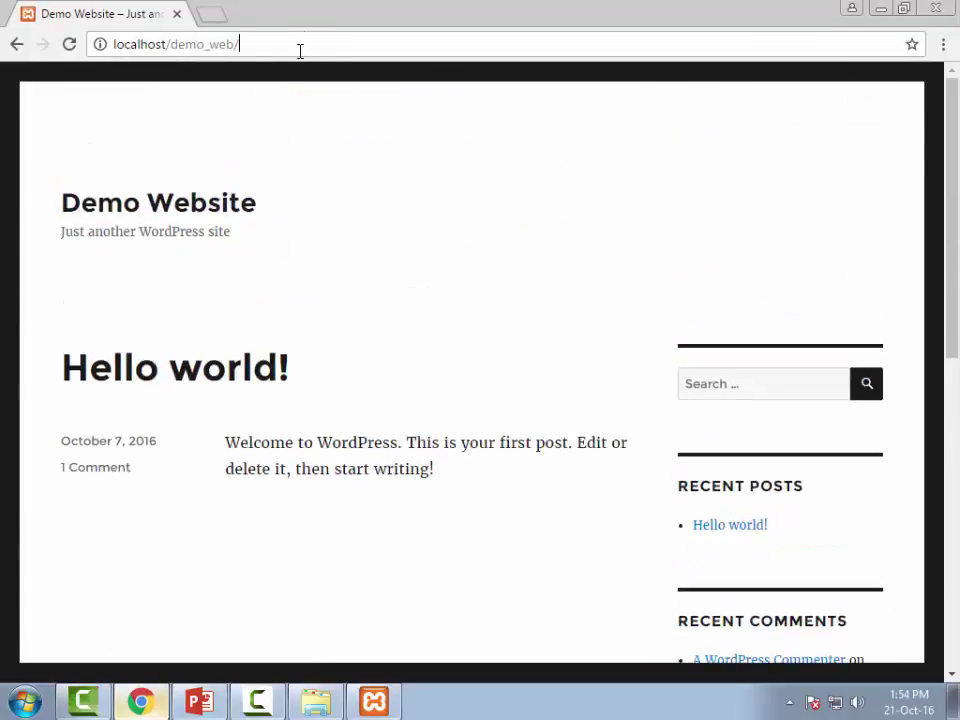
text(WP)
key(BackSpace)
key(BackSpace)
text(wp-admin)
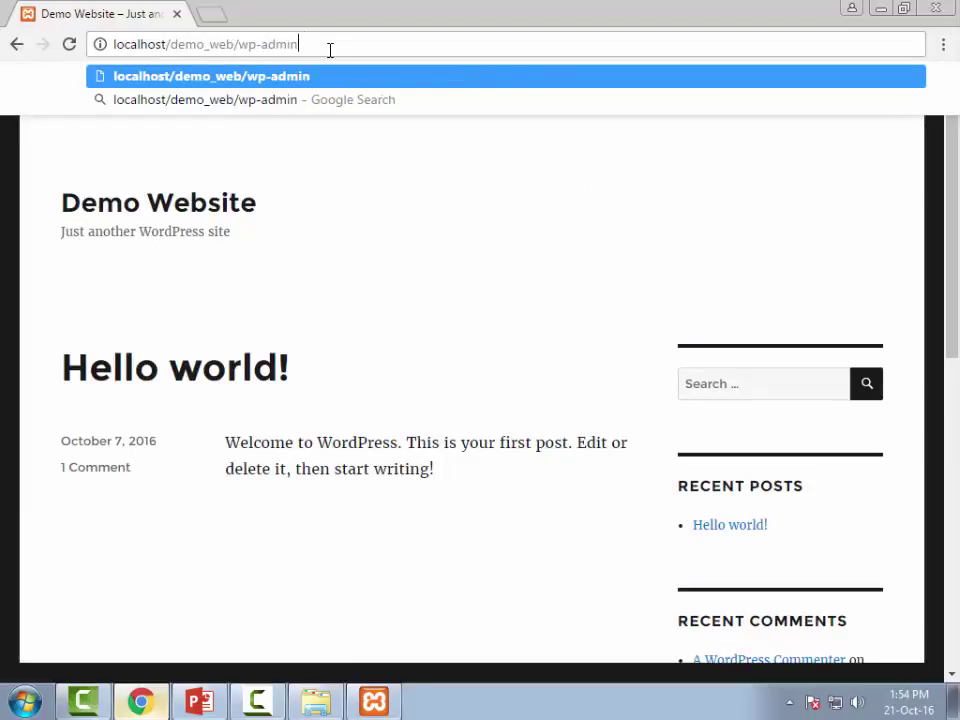
key(Return)
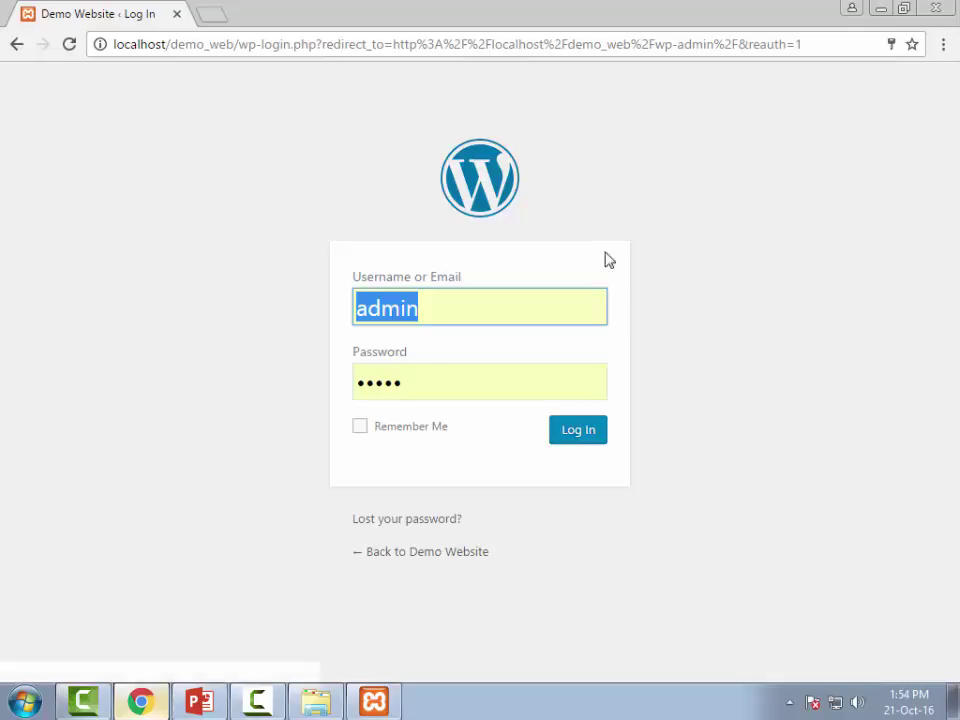
click(589, 439)
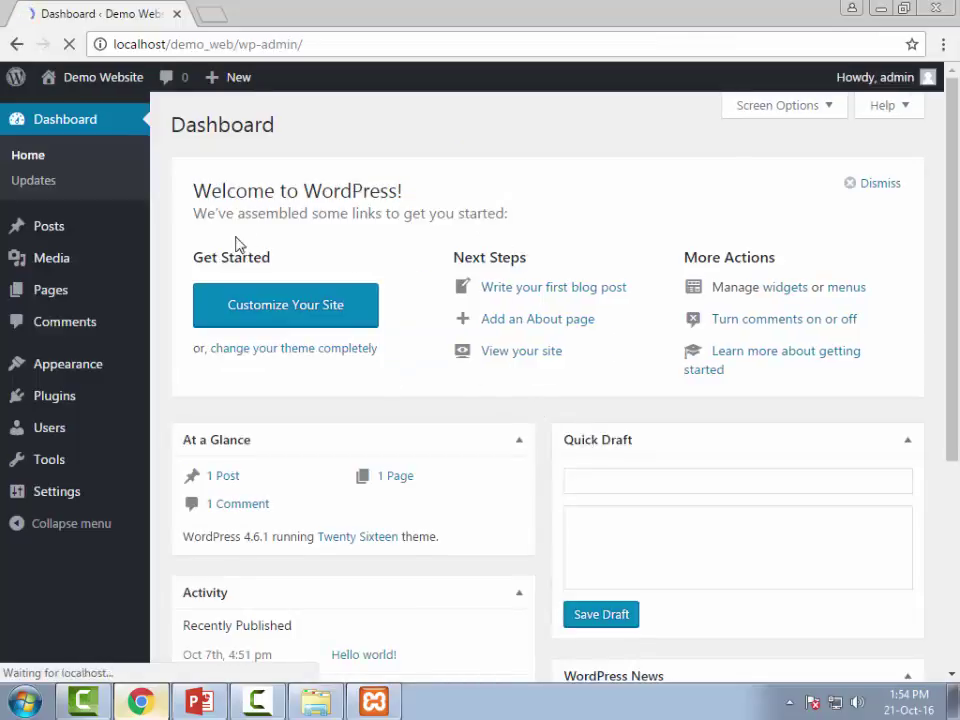
Upload getting-started-with-WordPress.jpg and what-is-wordpress.png from the Desktop to the Media Library.
mouse_move(36, 238)
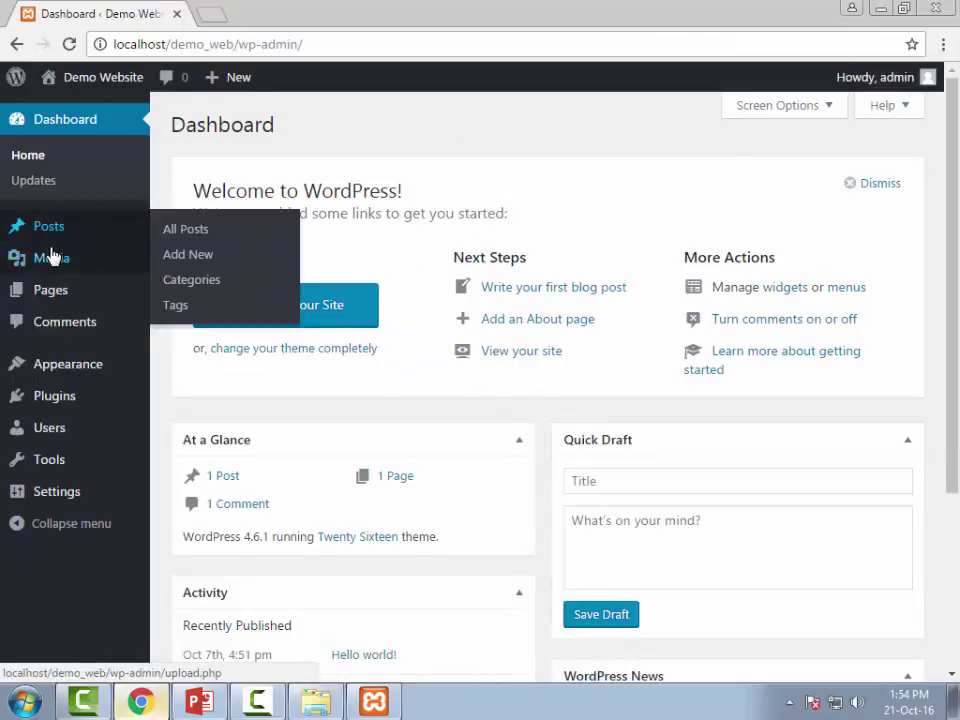
mouse_move(55, 290)
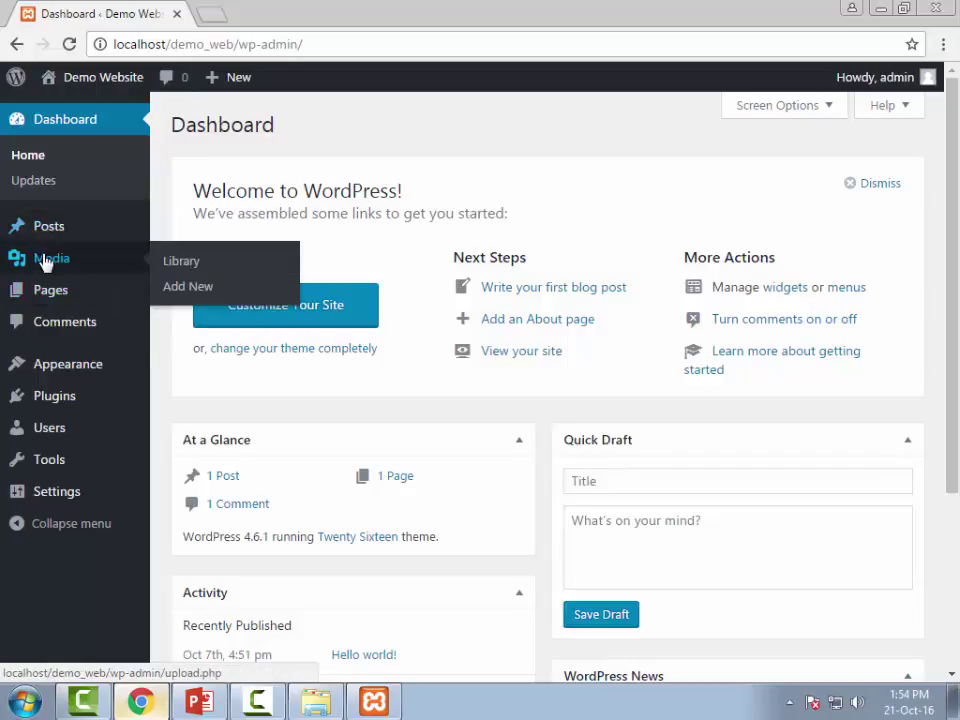
click(45, 259)
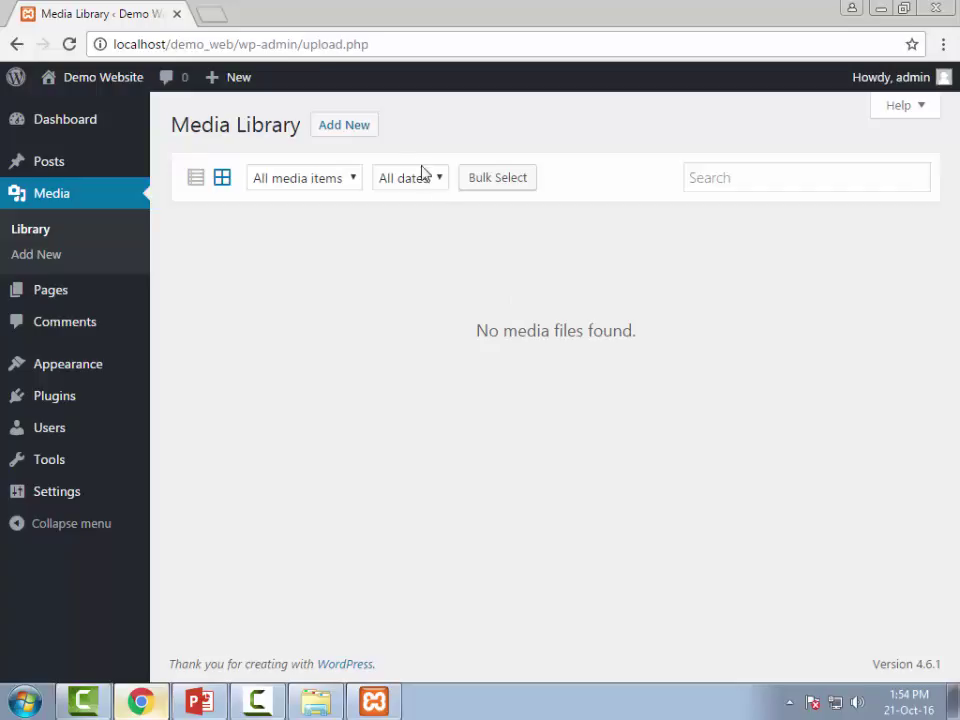
click(365, 142)
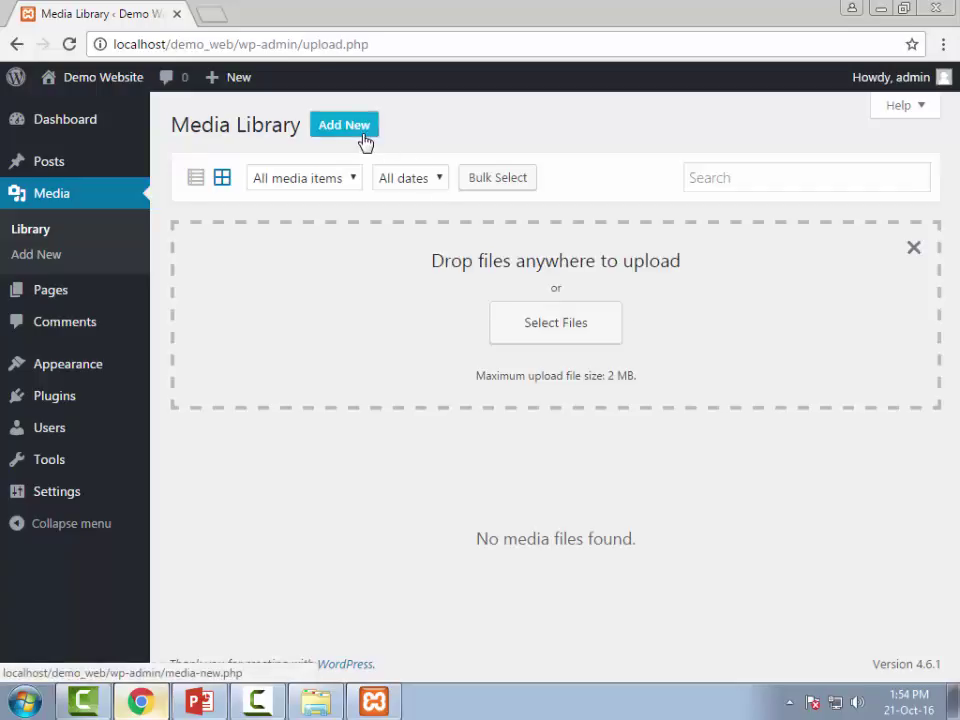
click(530, 345)
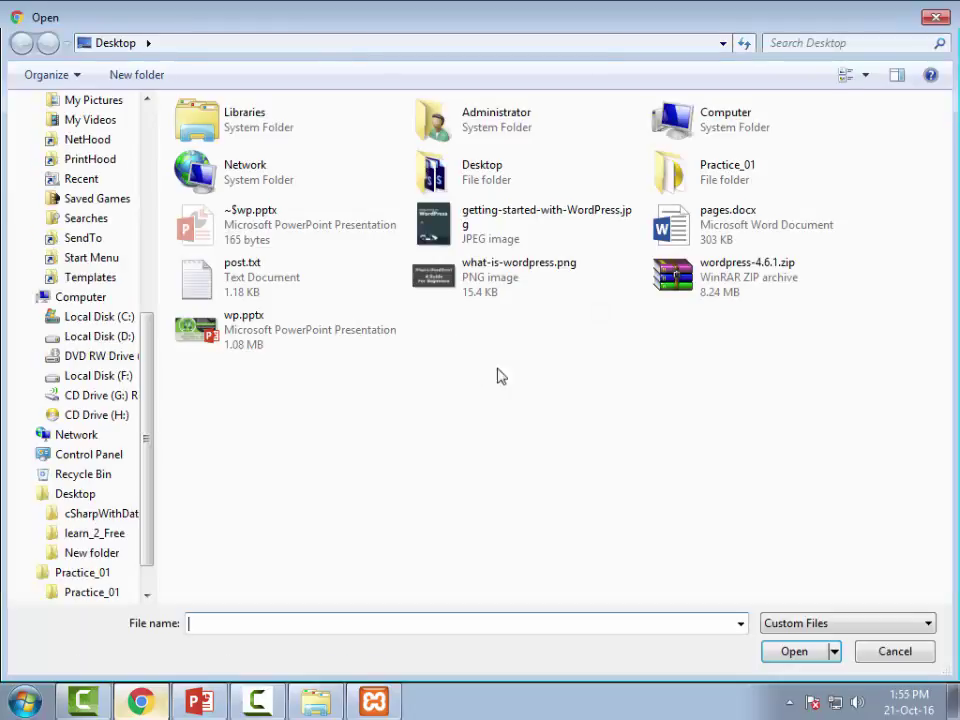
click(470, 225)
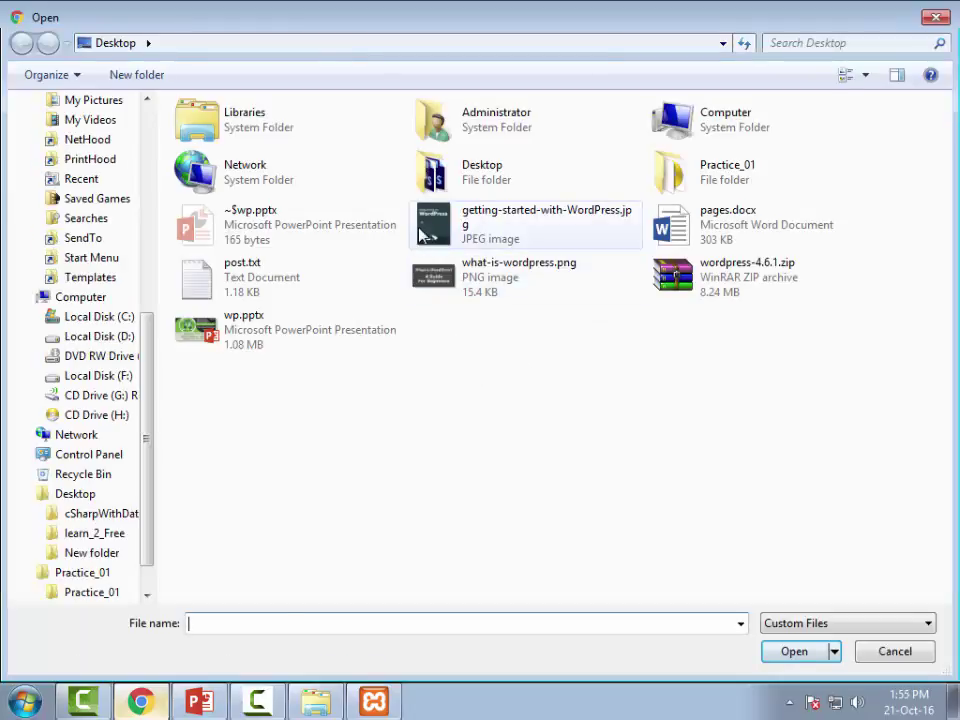
ctrl+click(460, 290)
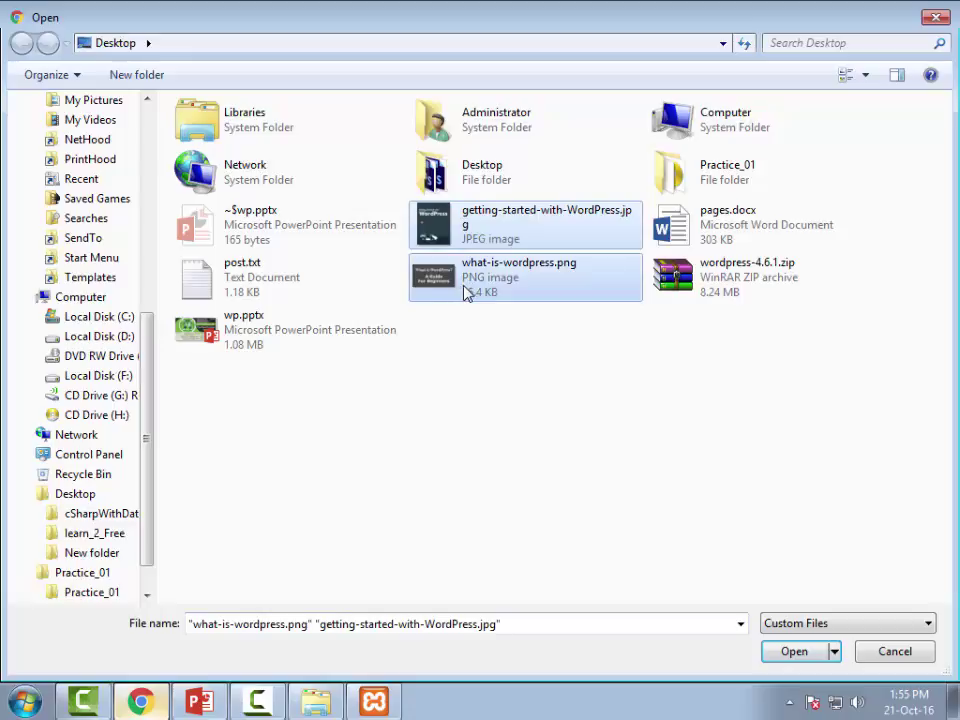
click(797, 652)
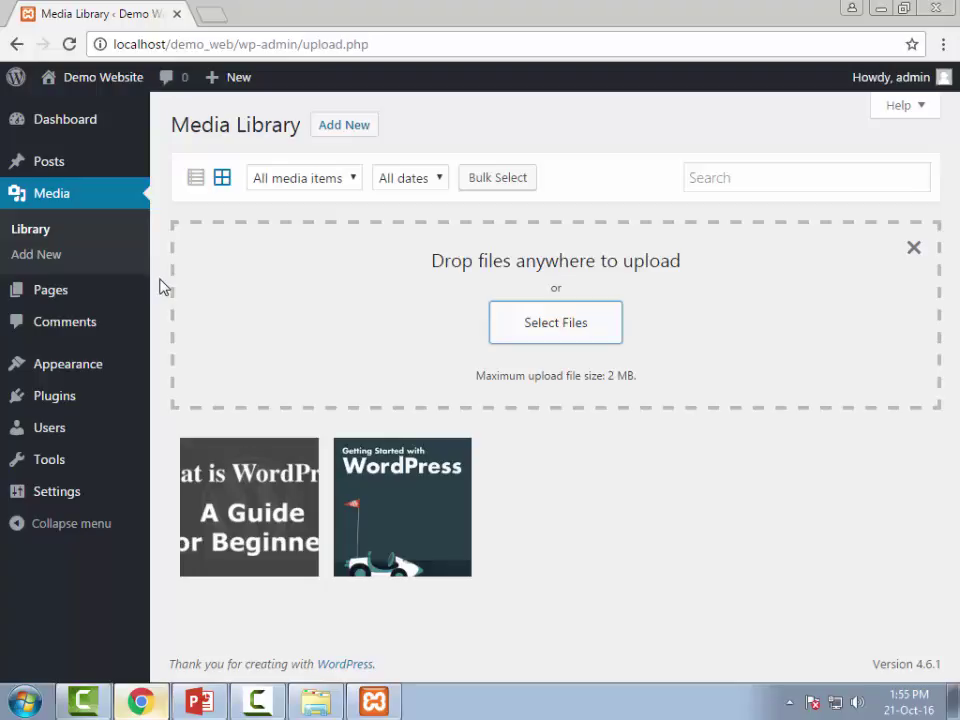
Show the list of posts and open the post categories page in a separate browser tab.
click(91, 168)
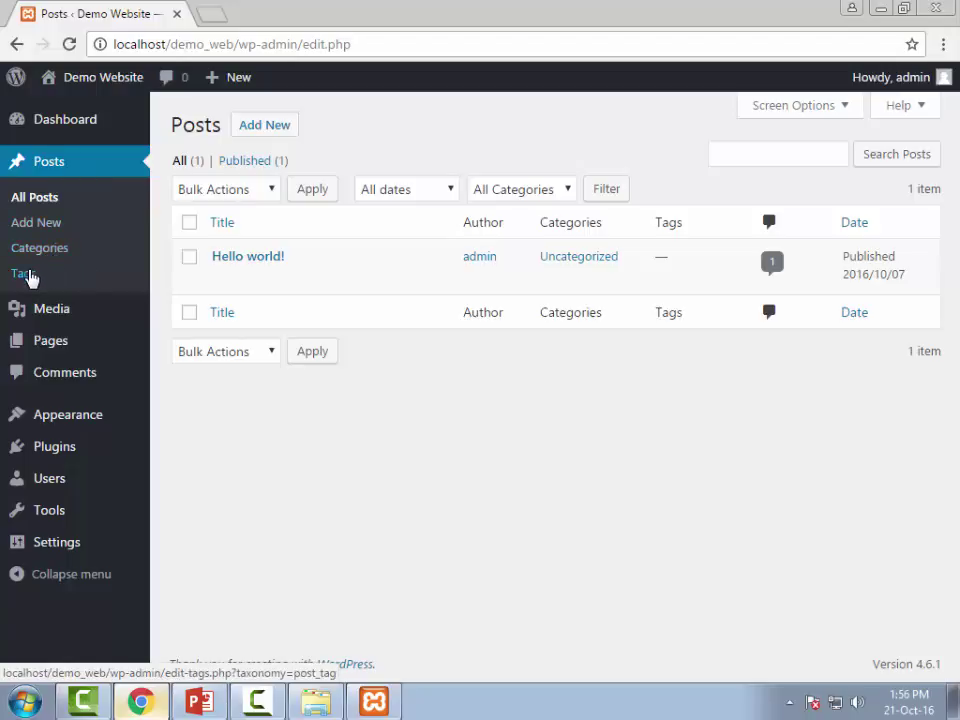
middle_click(47, 250)
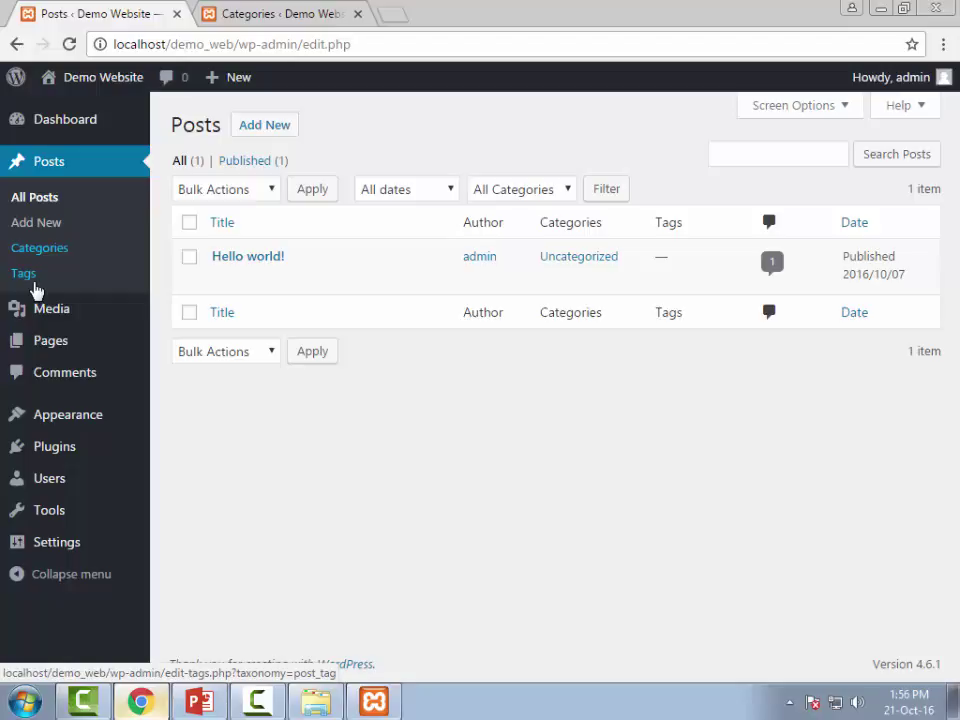
click(230, 14)
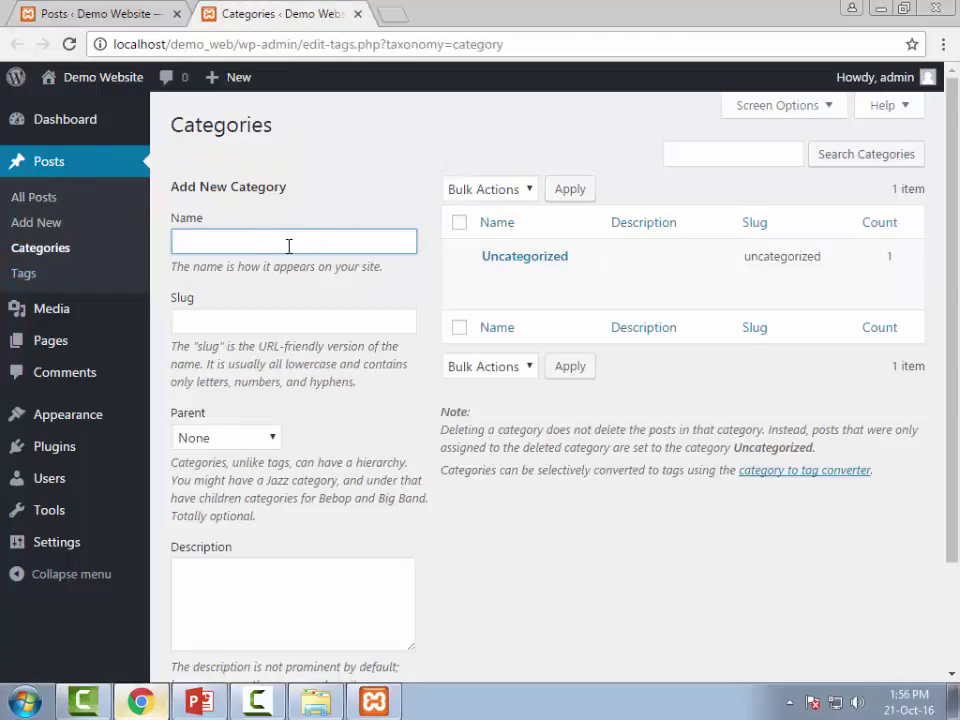
Add a new category named "Website Designing" with parent None and empty slug and description.
click(283, 320)
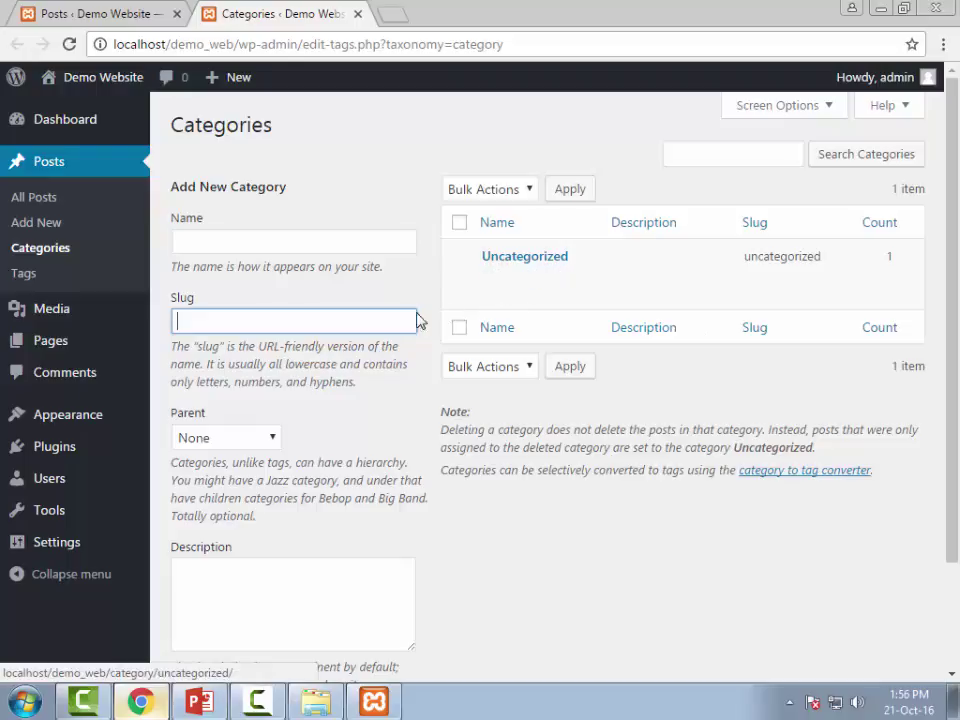
click(221, 440)
click(200, 456)
click(253, 589)
click(263, 239)
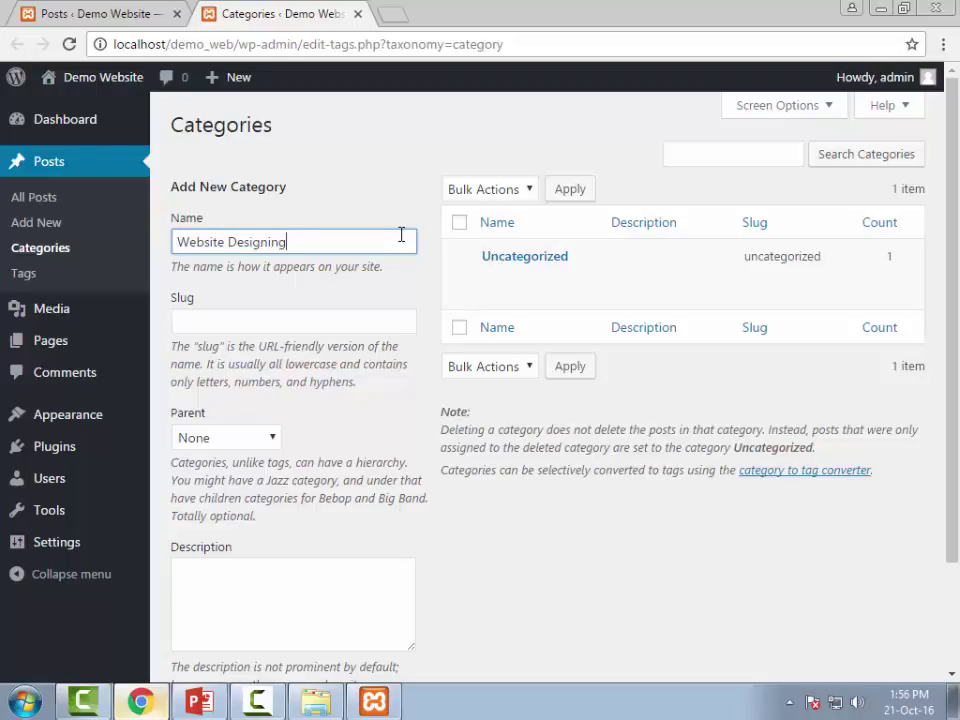
scroll(289, 366, down, 3)
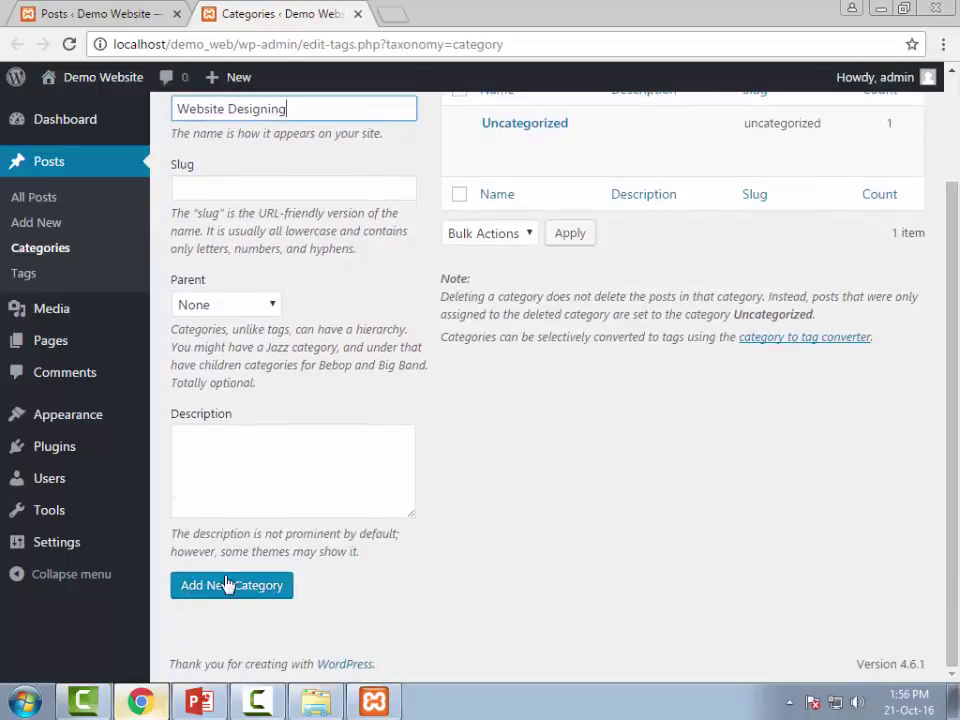
click(229, 585)
scroll(270, 306, up, 2)
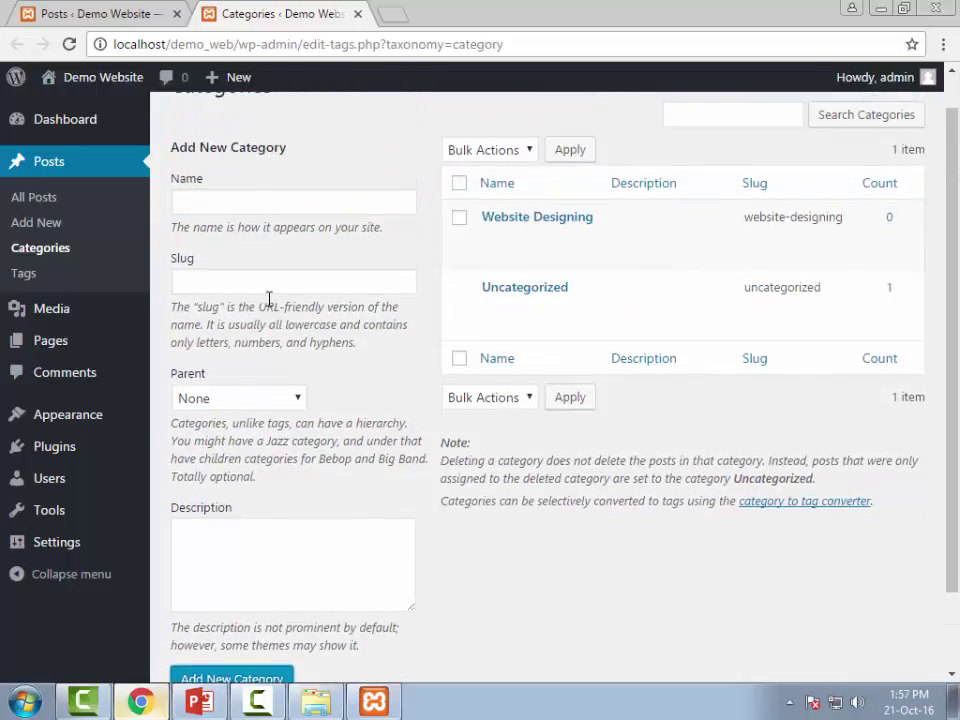
mouse_move(497, 250)
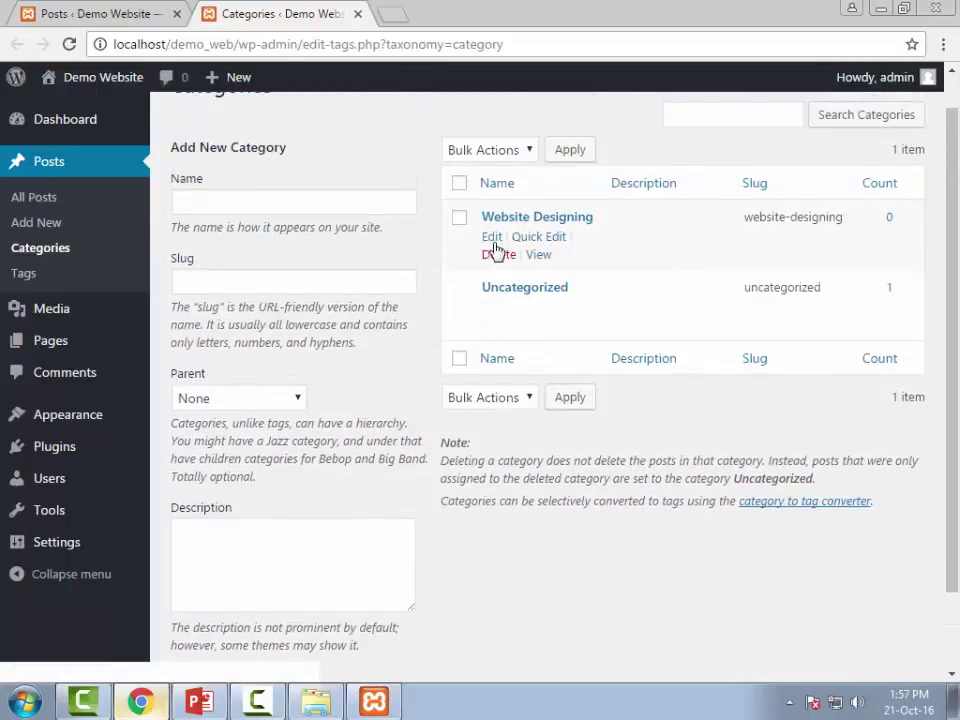
Add a new category named "HTML" with Website Designing as its parent.
click(321, 205)
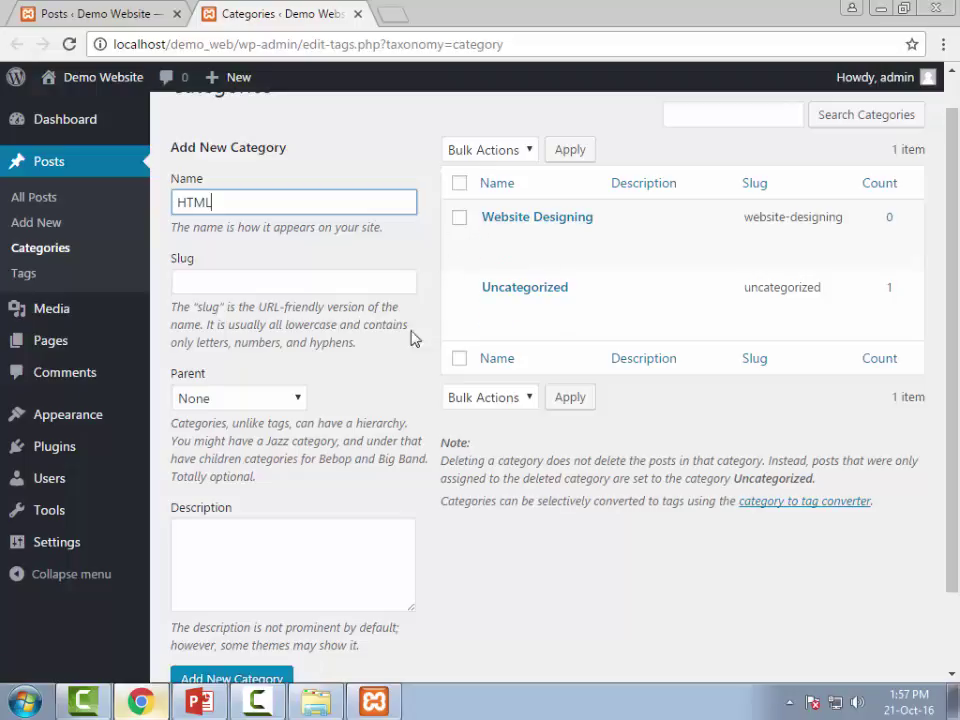
click(294, 399)
click(260, 441)
scroll(242, 508, down, 2)
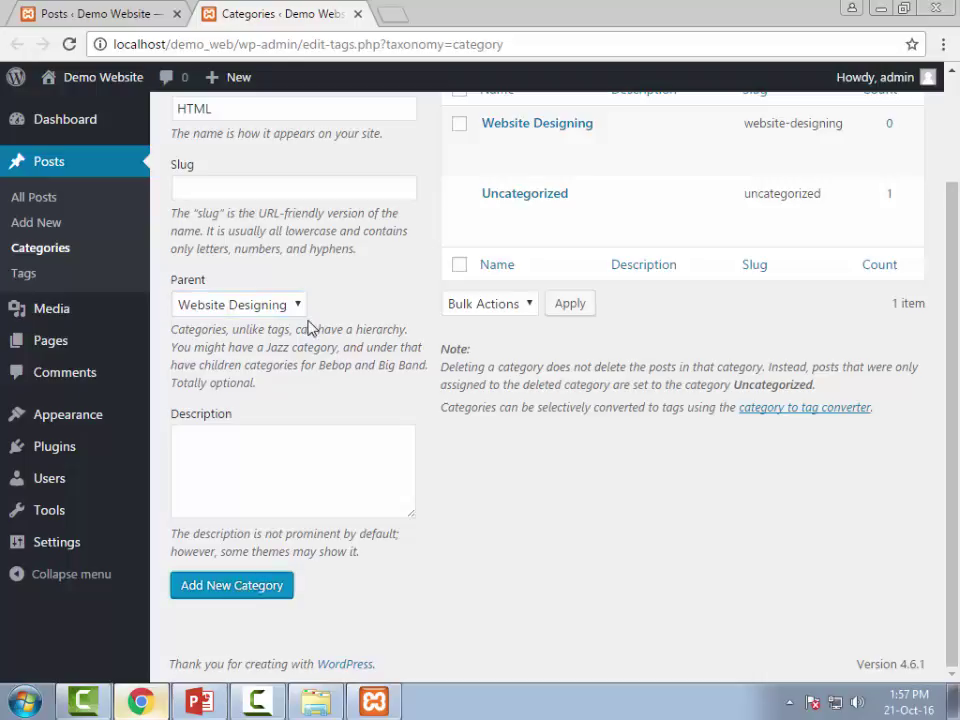
key(Return)
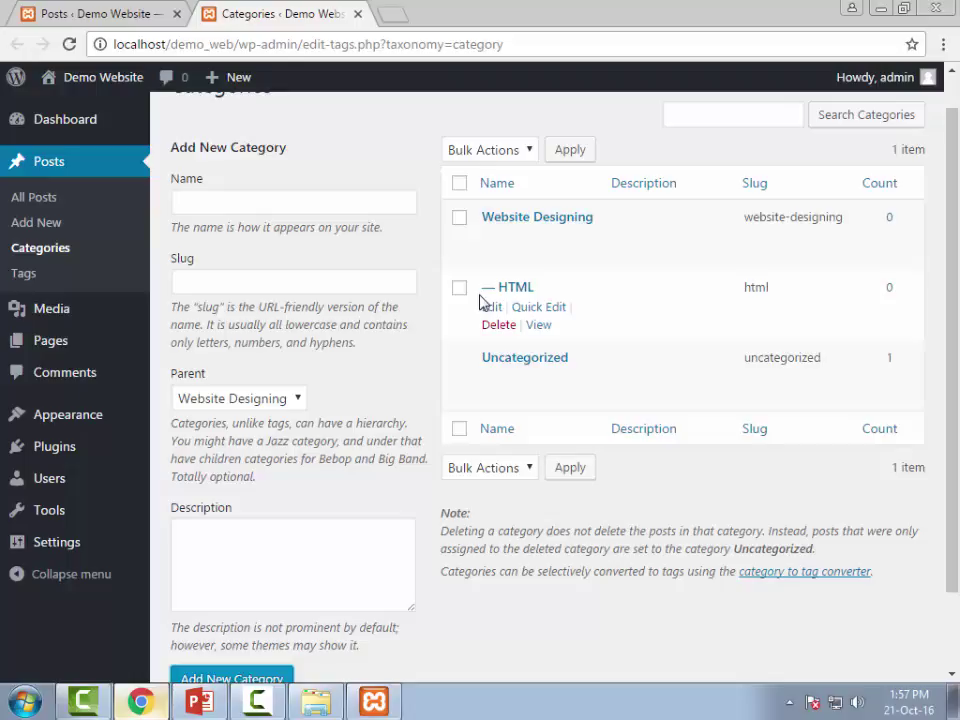
Add a new category named "HTML-5" with HTML as its parent.
click(327, 211)
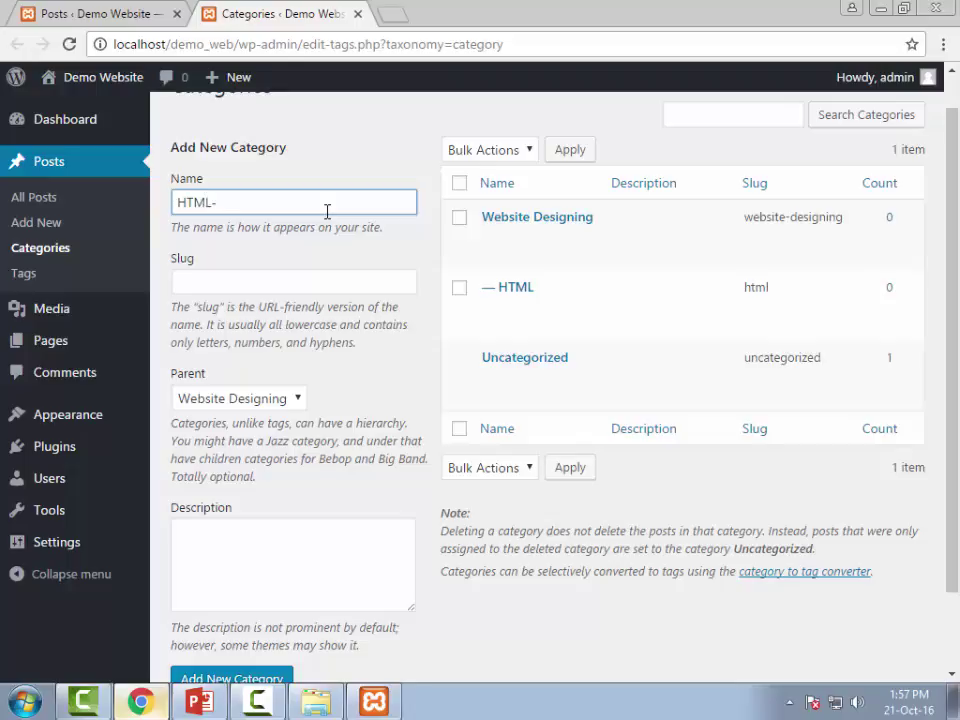
scroll(300, 215, down, 1)
click(265, 304)
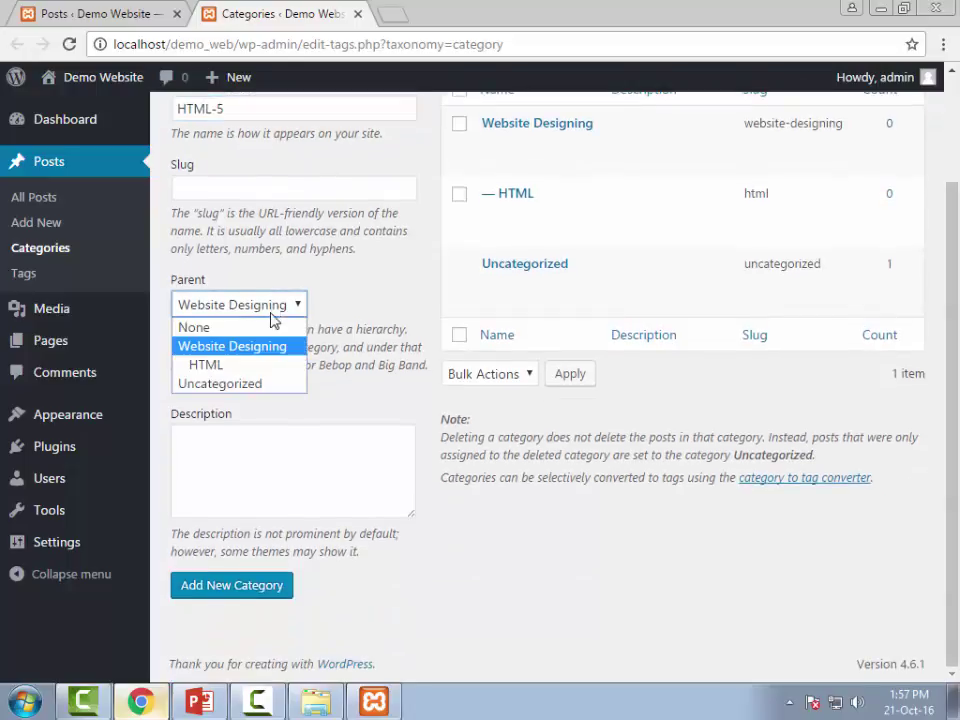
click(257, 369)
click(253, 585)
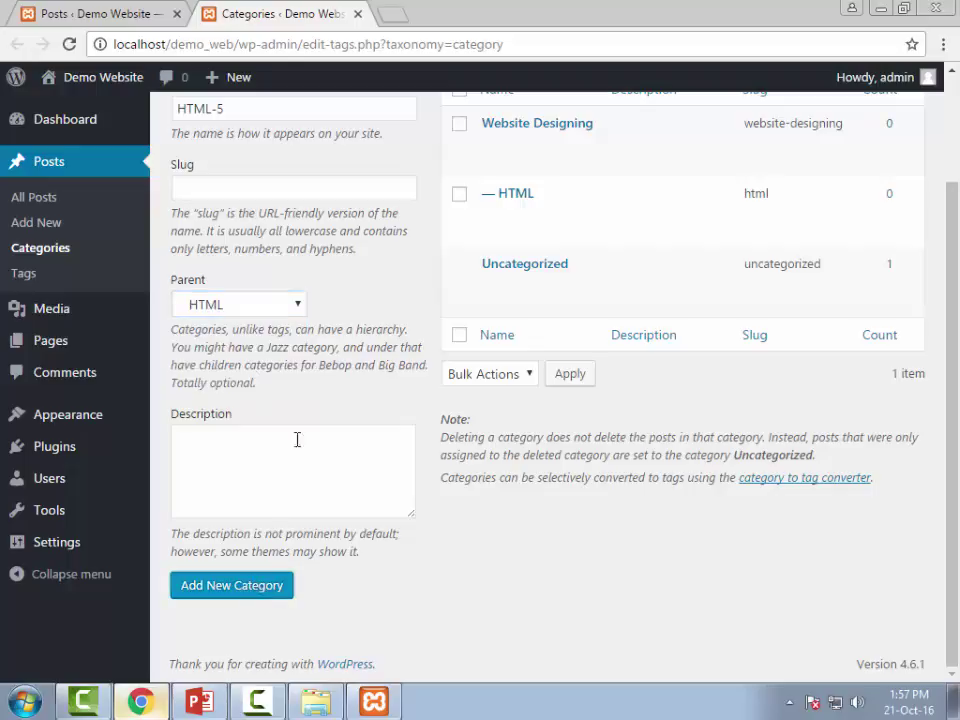
scroll(302, 399, up, 1)
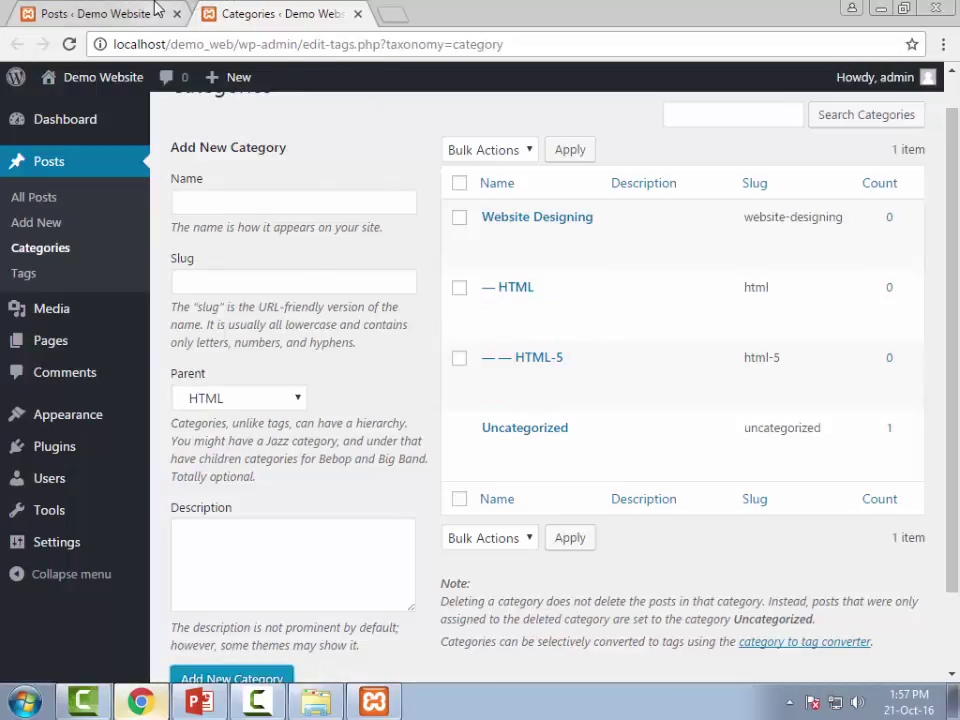
Close the Categories browser tab and start a new post from the posts list, placing the cursor in its title field.
click(358, 14)
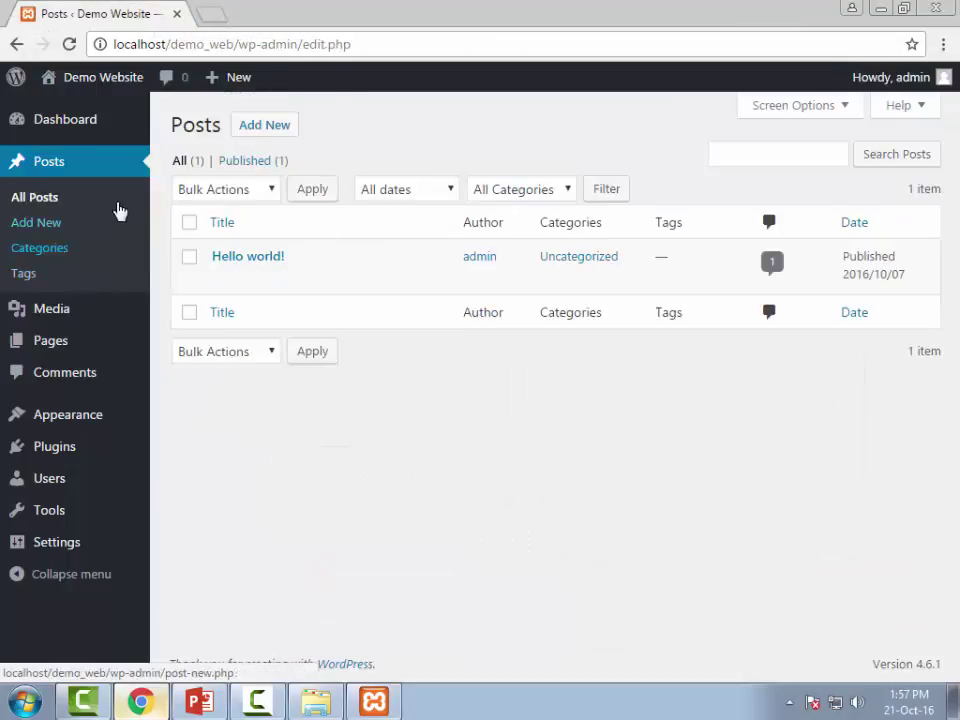
click(264, 126)
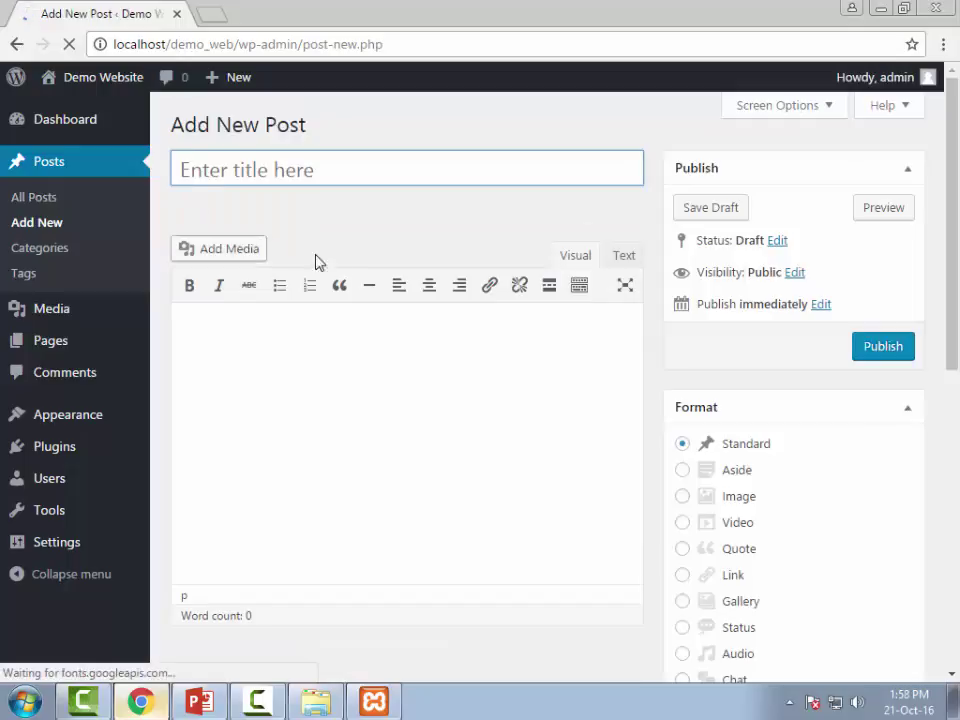
drag(179, 166, 330, 170)
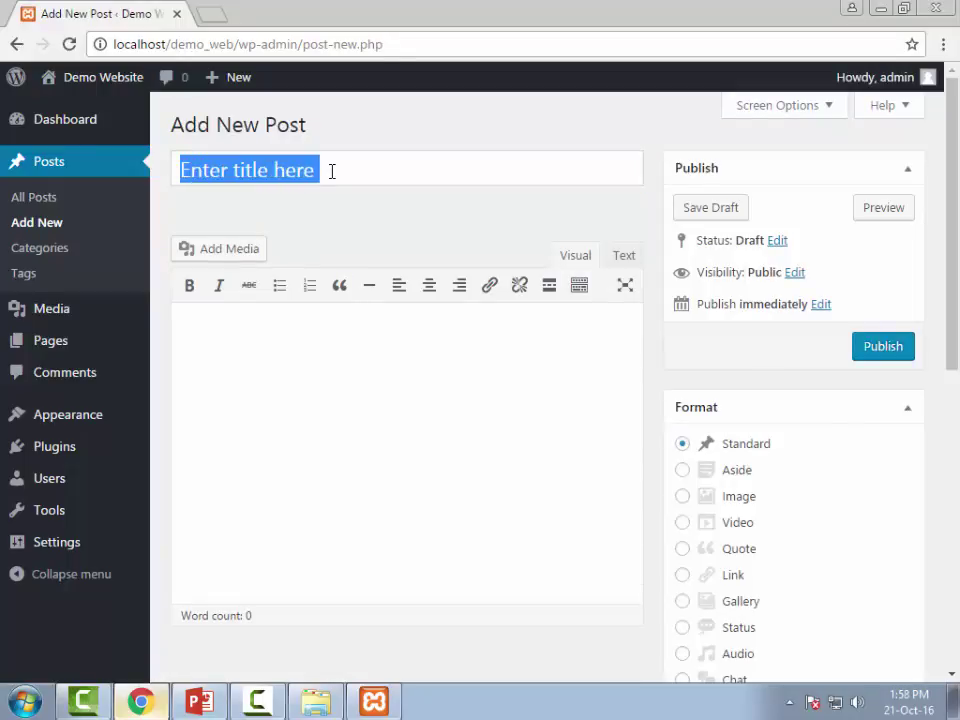
click(335, 171)
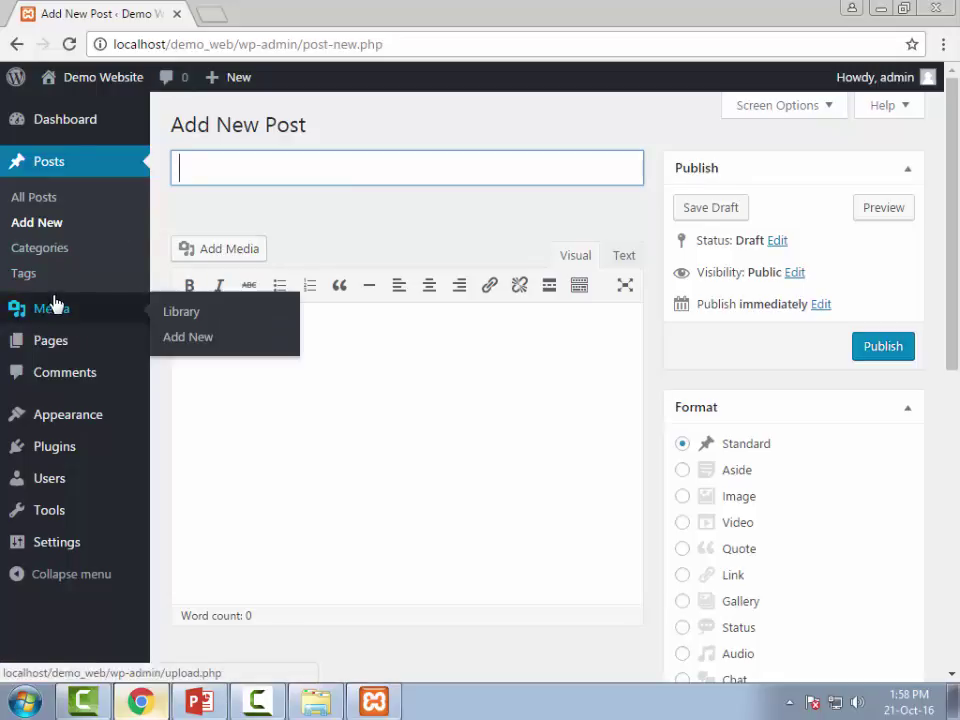
Examine the two uploaded WordPress images in the new post's Media Library and close the media dialog without inserting one.
click(203, 256)
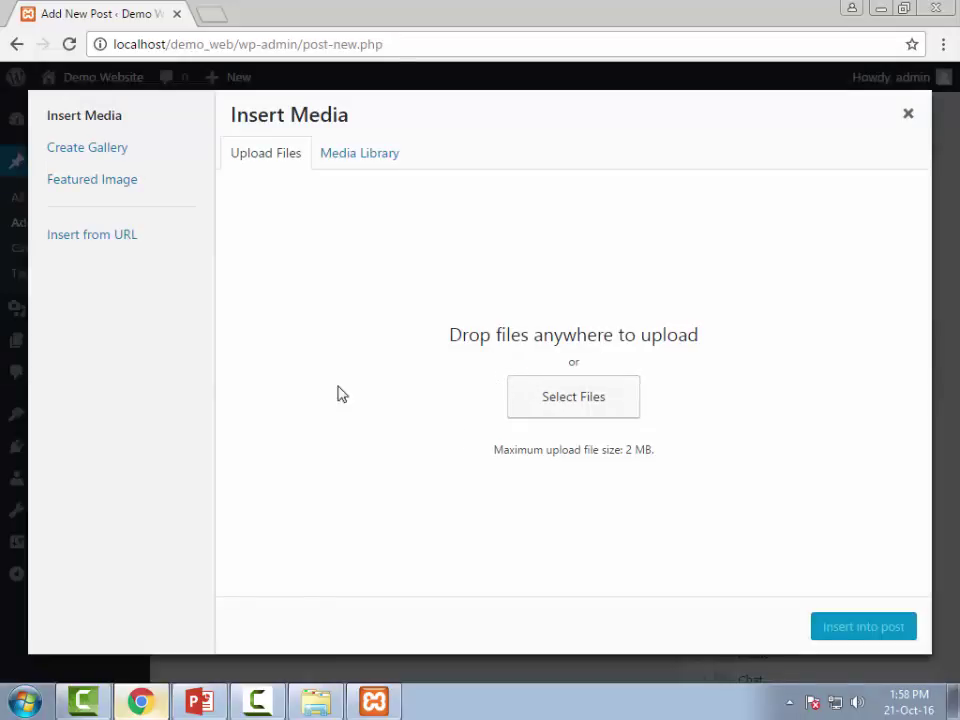
click(372, 158)
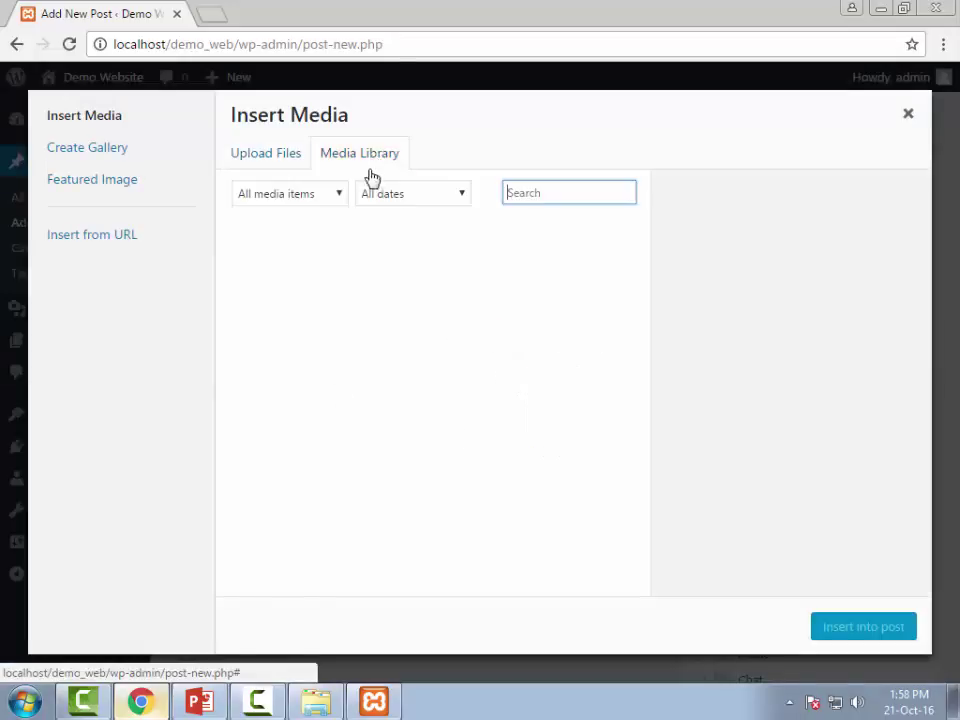
click(282, 284)
click(418, 294)
click(268, 272)
click(414, 294)
click(278, 272)
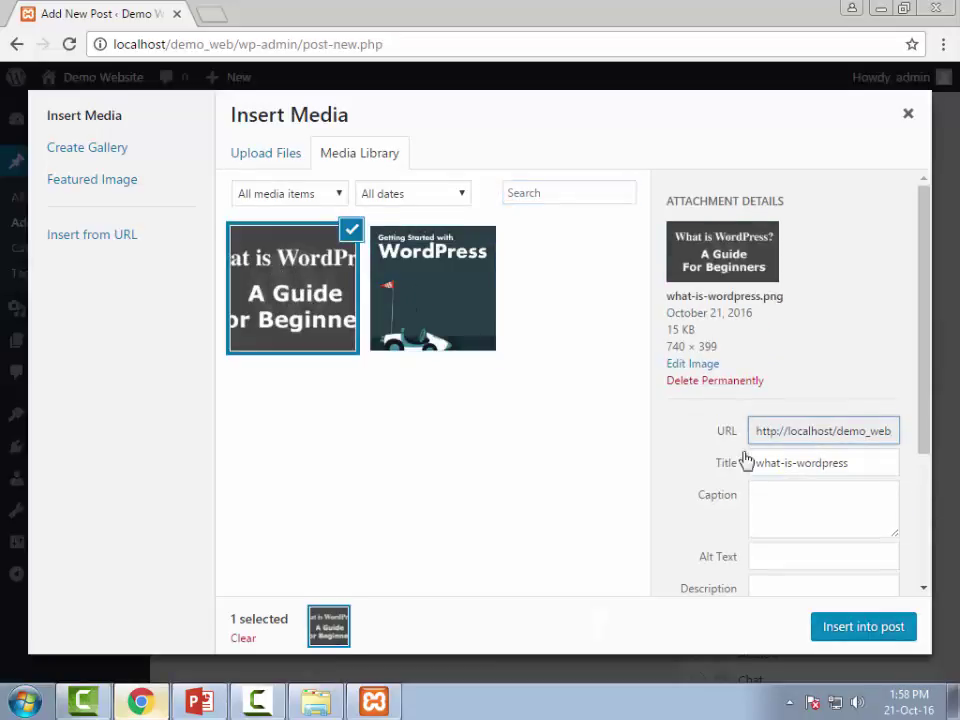
click(908, 115)
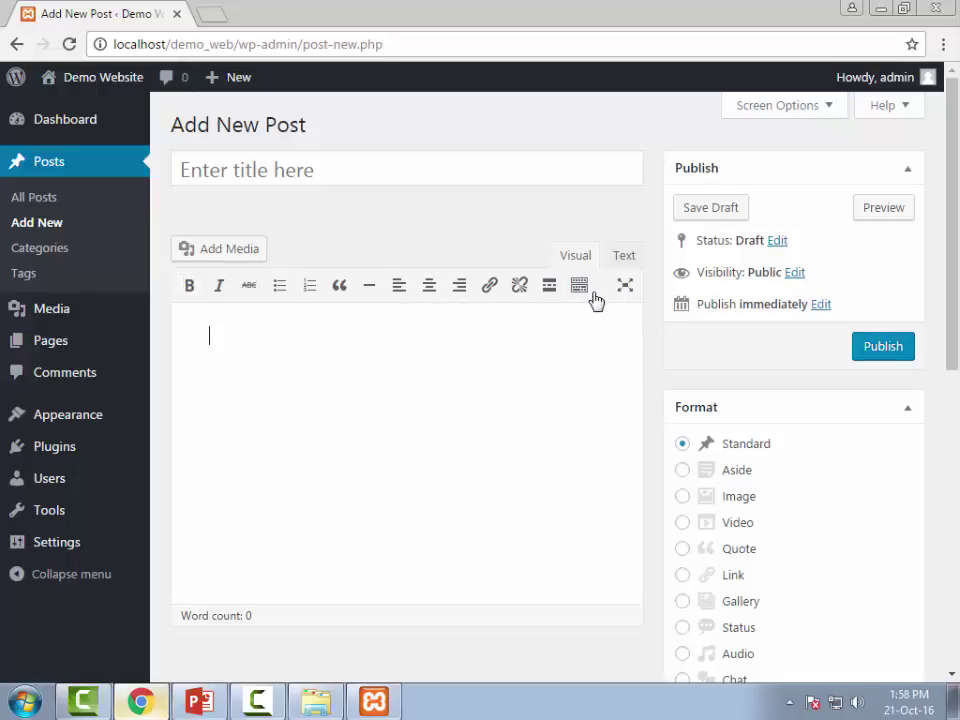
Add a category named "CSS" under the parent Website Designing from within the new post's category options.
scroll(383, 290, down, 5)
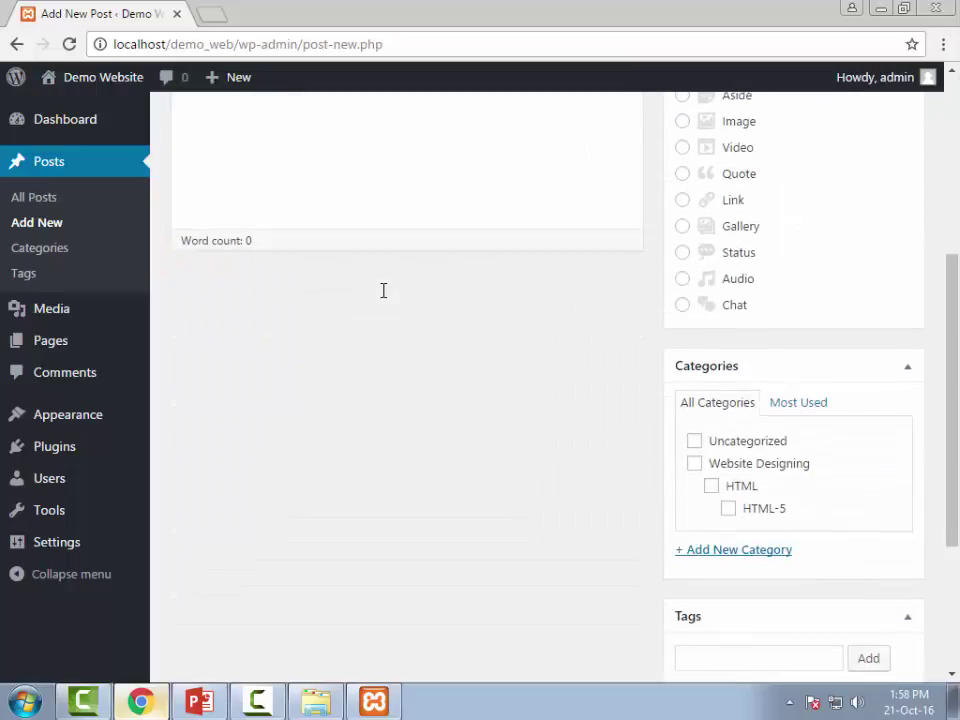
scroll(383, 298, down, 1)
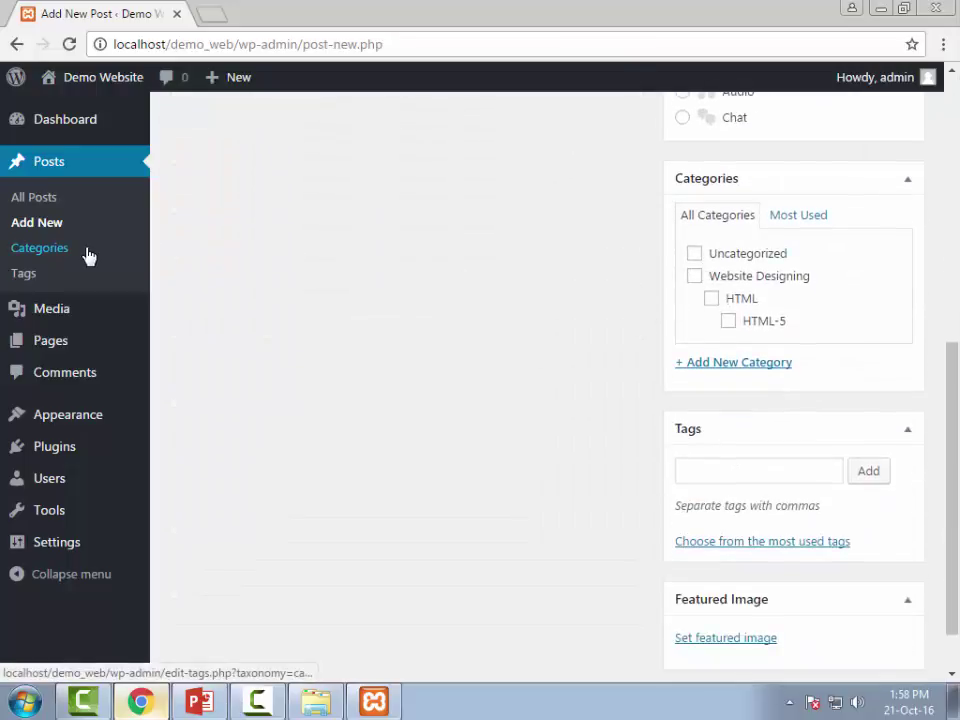
click(705, 376)
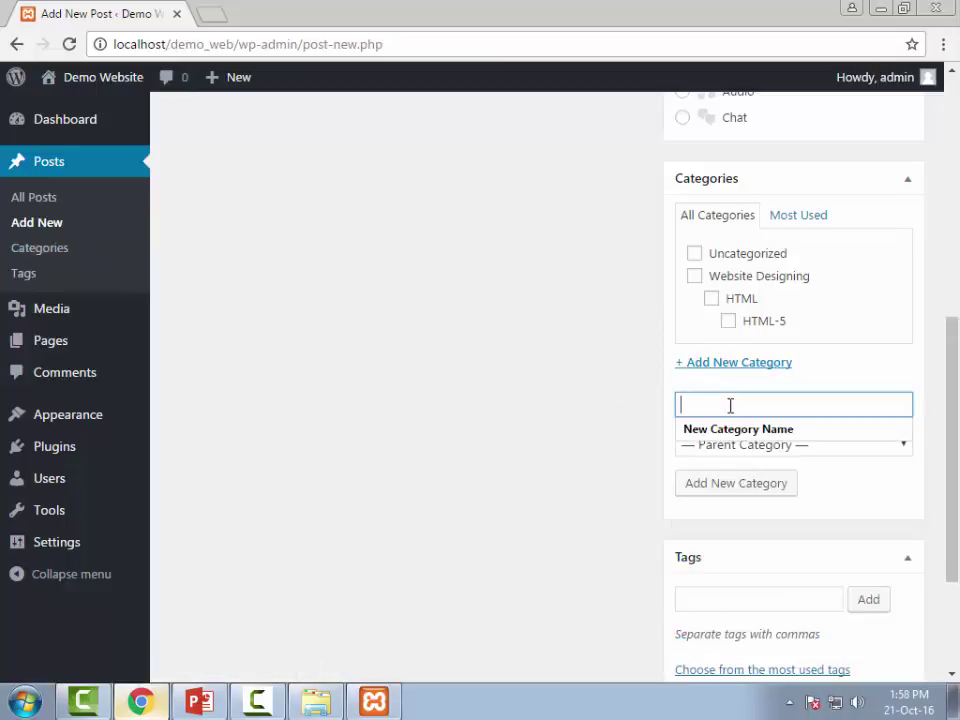
text(CSS)
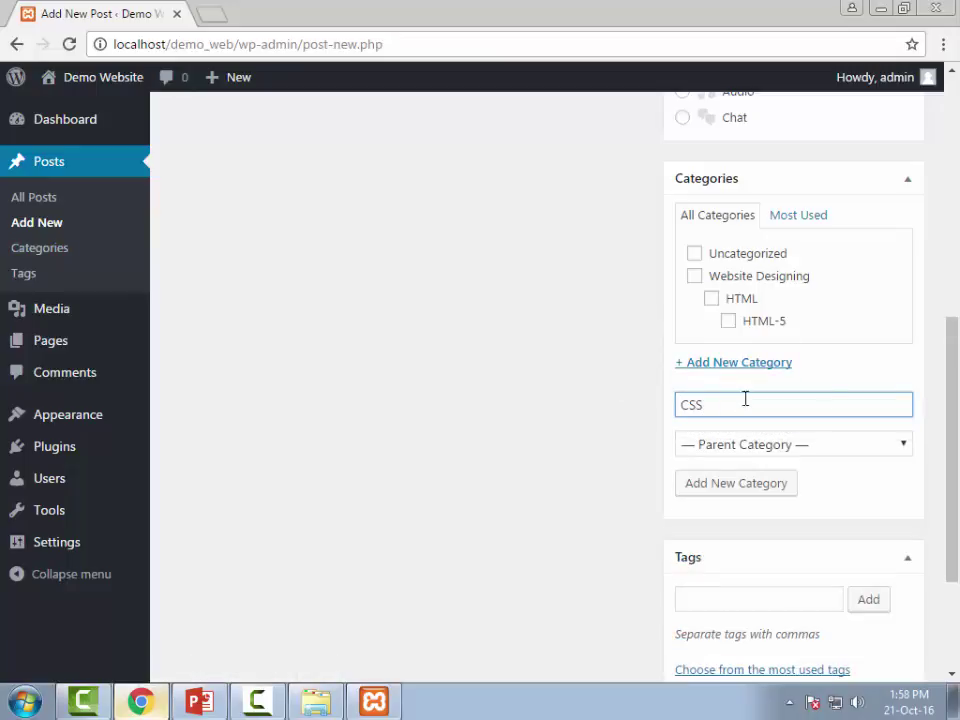
click(860, 446)
click(758, 506)
click(761, 490)
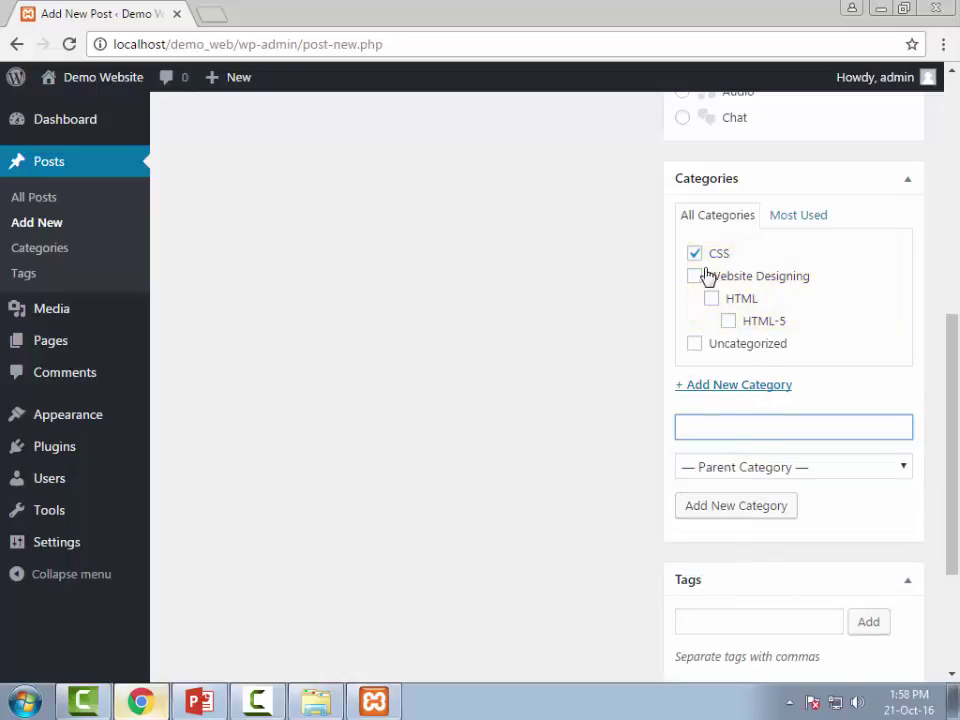
Add "CSS" again with parent Website Designing and deselect the first CSS entry in the post's category list.
click(729, 465)
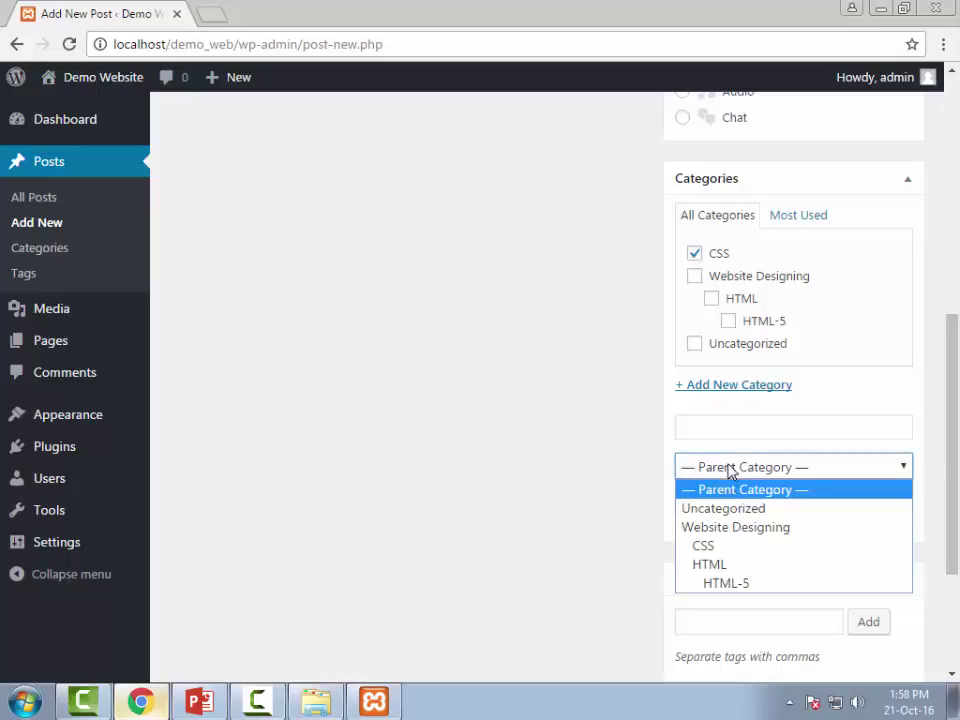
click(731, 530)
click(733, 424)
text(CSS)
click(737, 505)
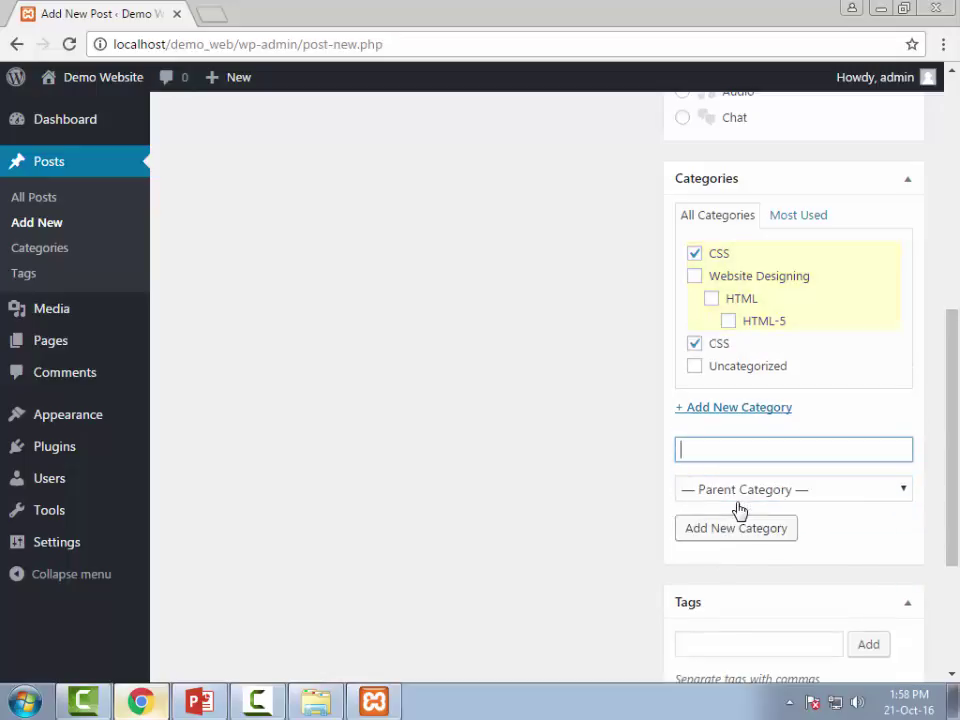
click(694, 253)
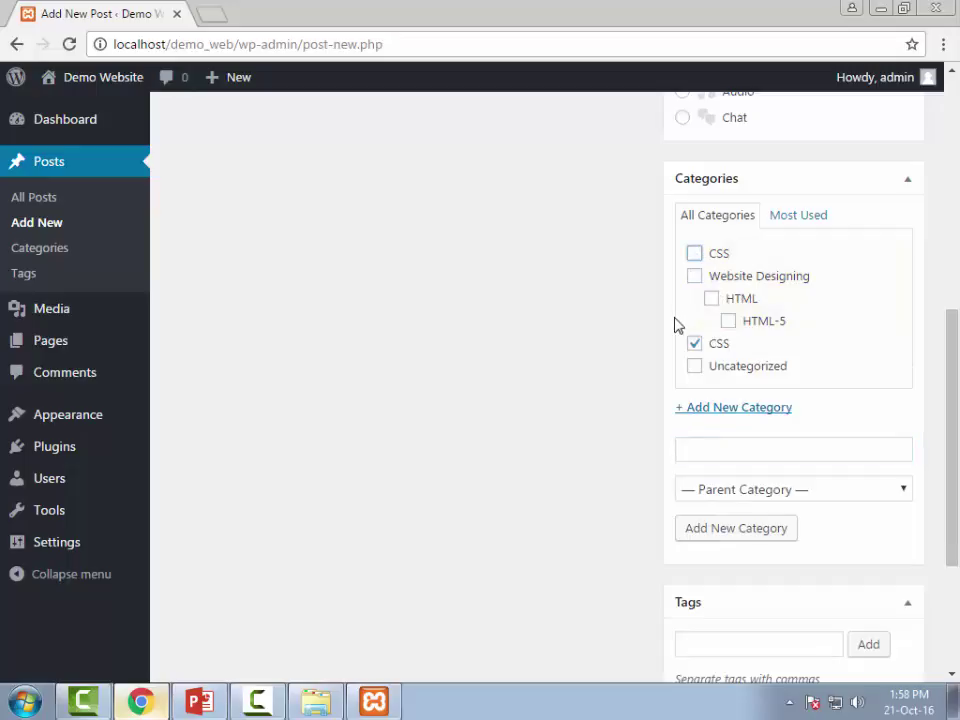
scroll(675, 324, down, 1)
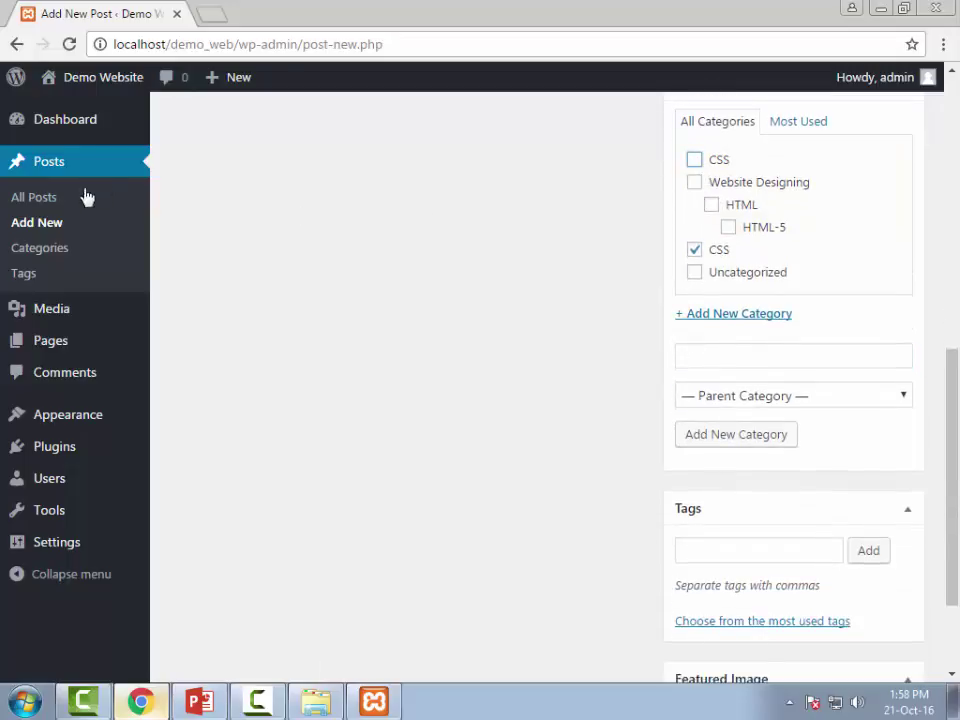
scroll(719, 392, down, 2)
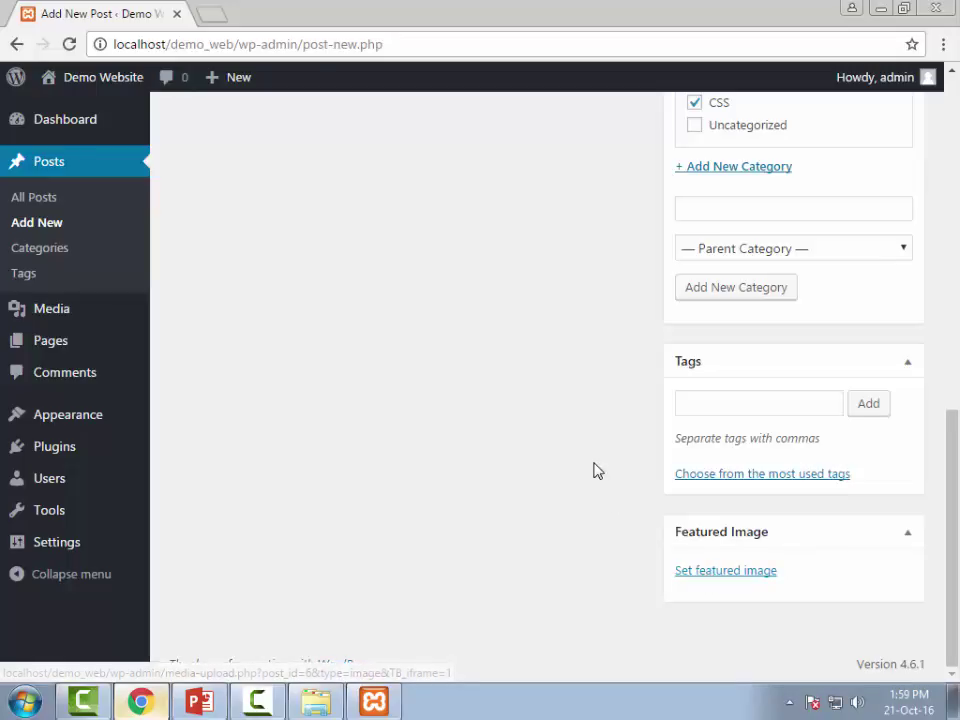
scroll(588, 462, up, 10)
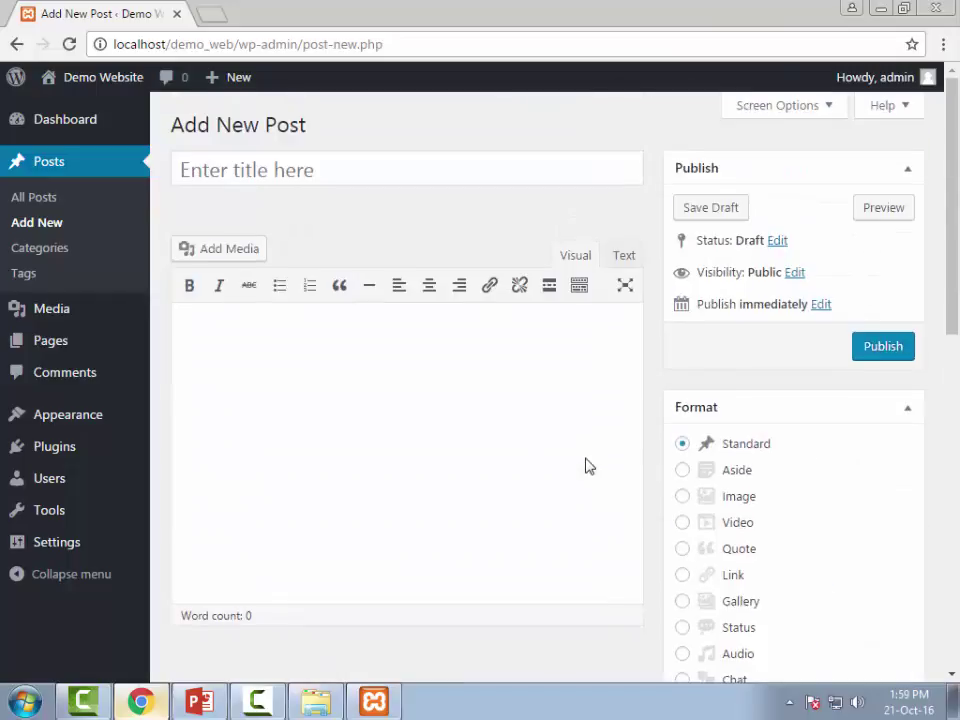
Minimize the open windows to reach the desktop and open post.txt in Notepad.
click(373, 700)
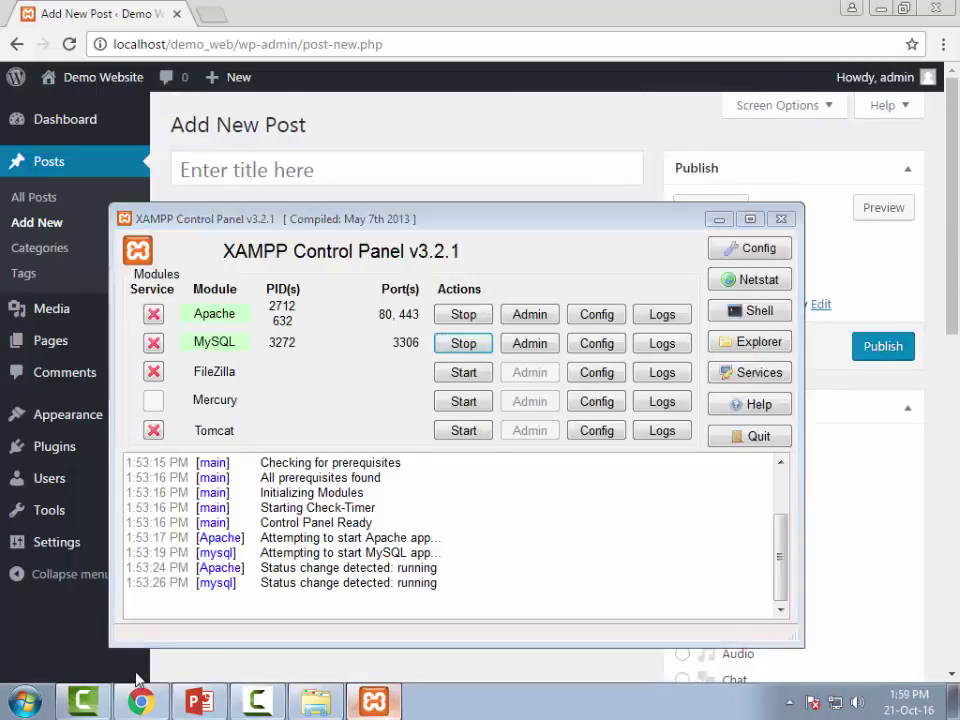
click(138, 700)
click(315, 700)
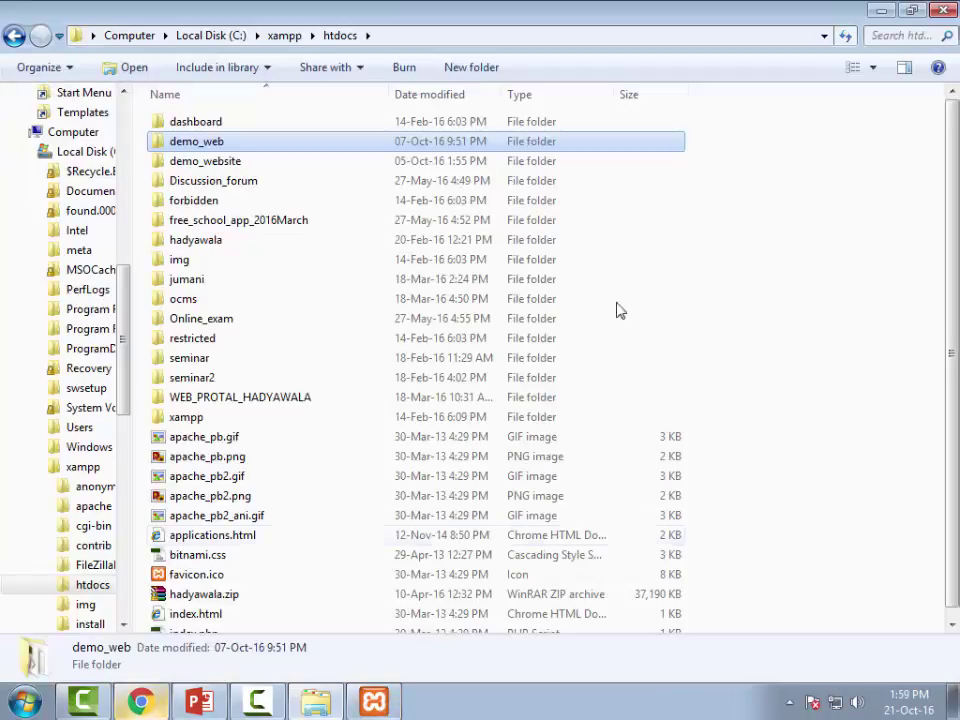
click(881, 10)
click(814, 184)
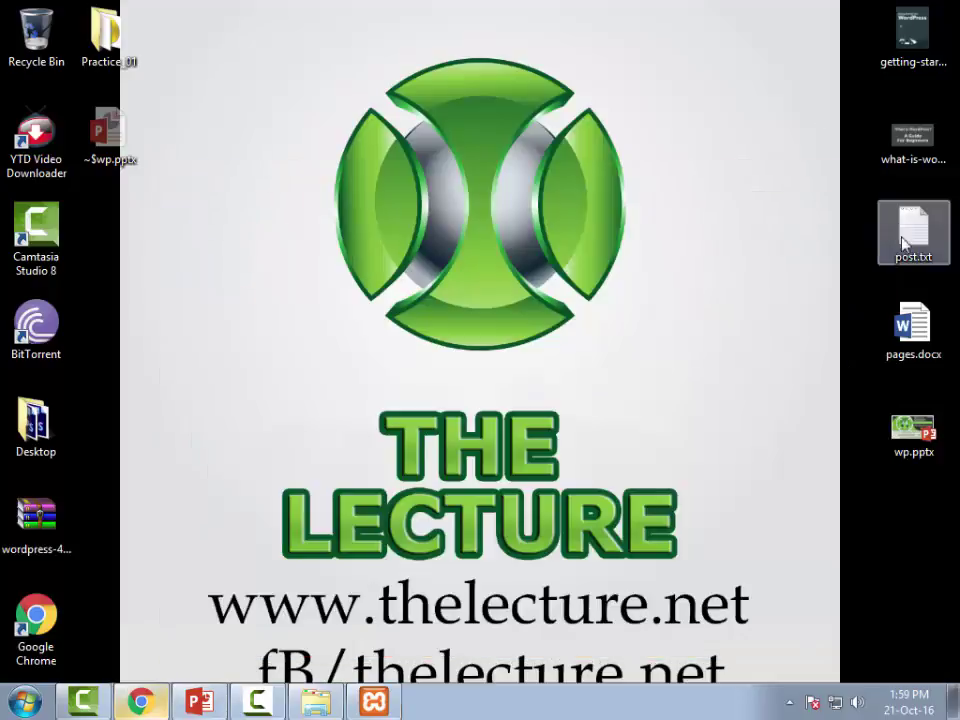
double_click(913, 230)
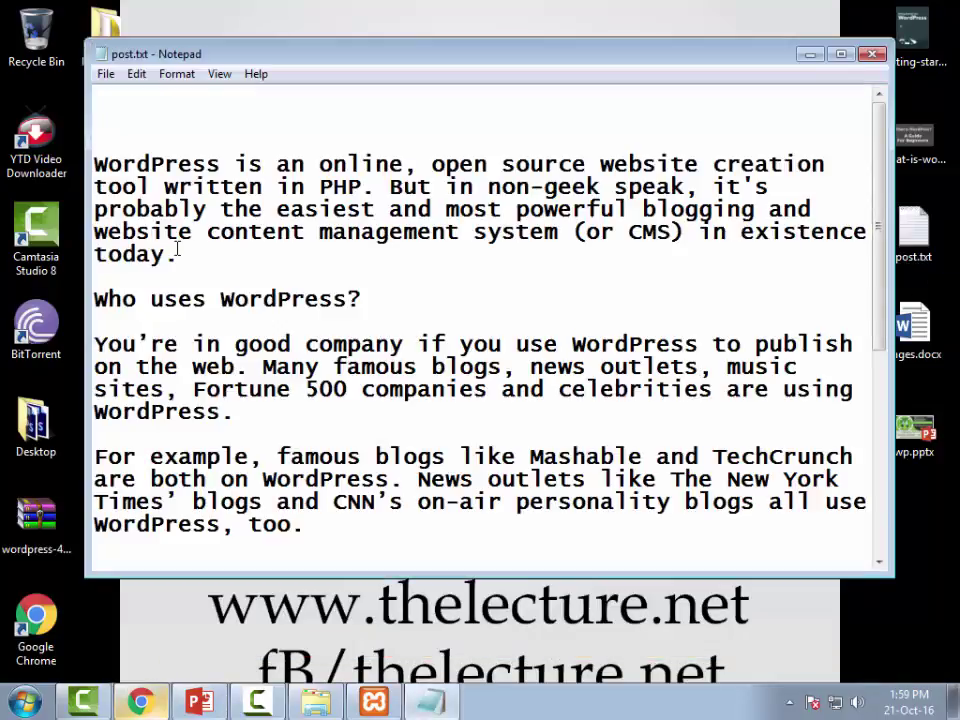
Copy the entire text of post.txt to the clipboard.
drag(178, 254, 88, 157)
scroll(214, 260, down, 6)
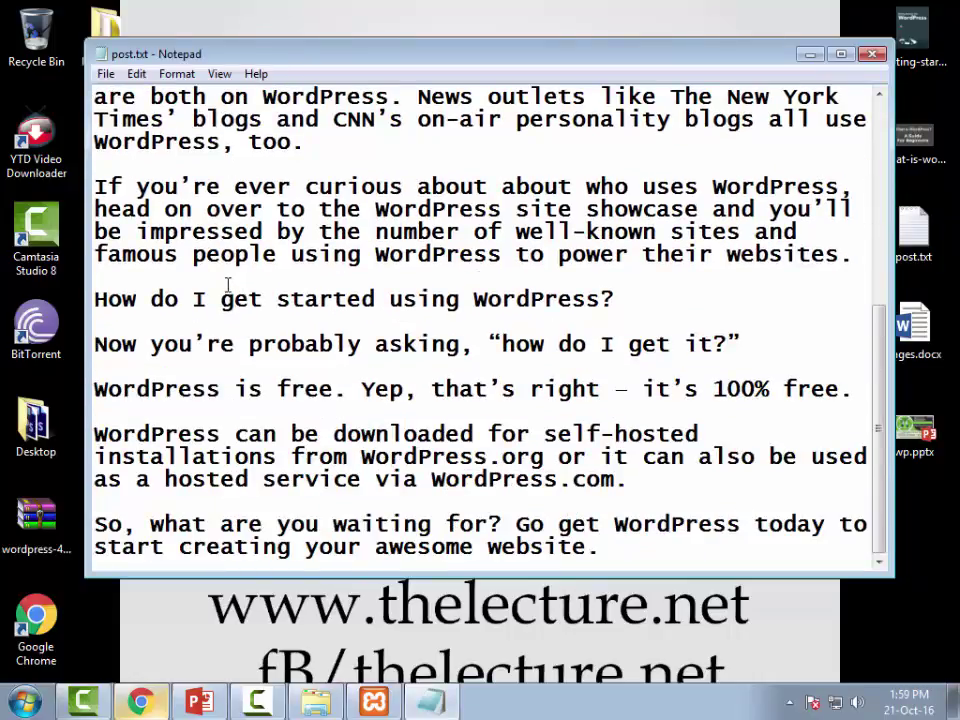
scroll(228, 279, up, 5)
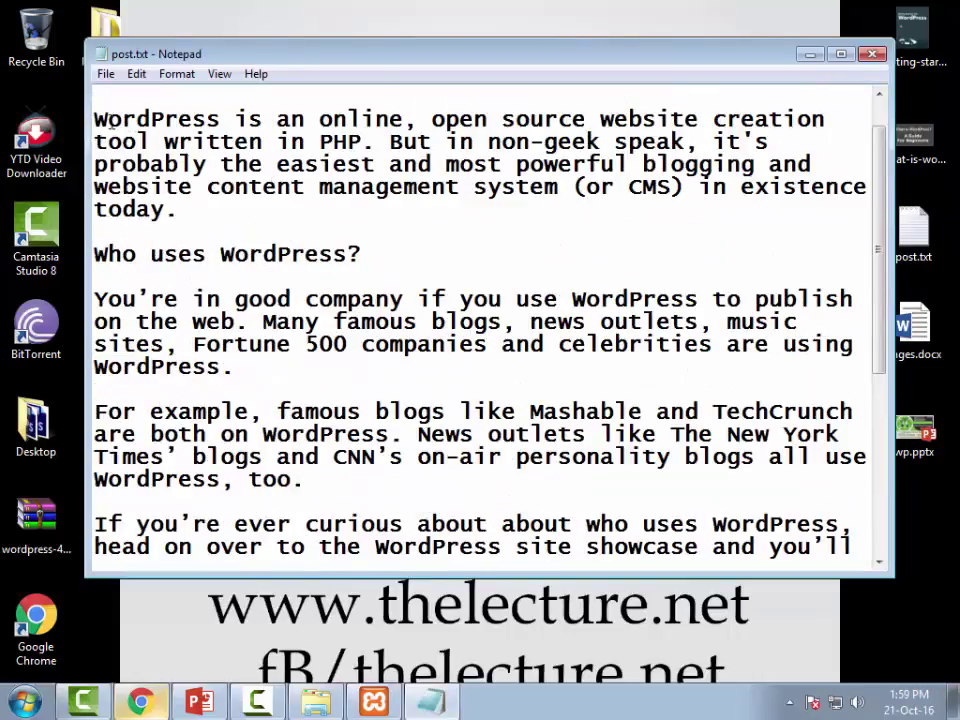
scroll(111, 121, up, 1)
key(ctrl+a)
right_click(98, 163)
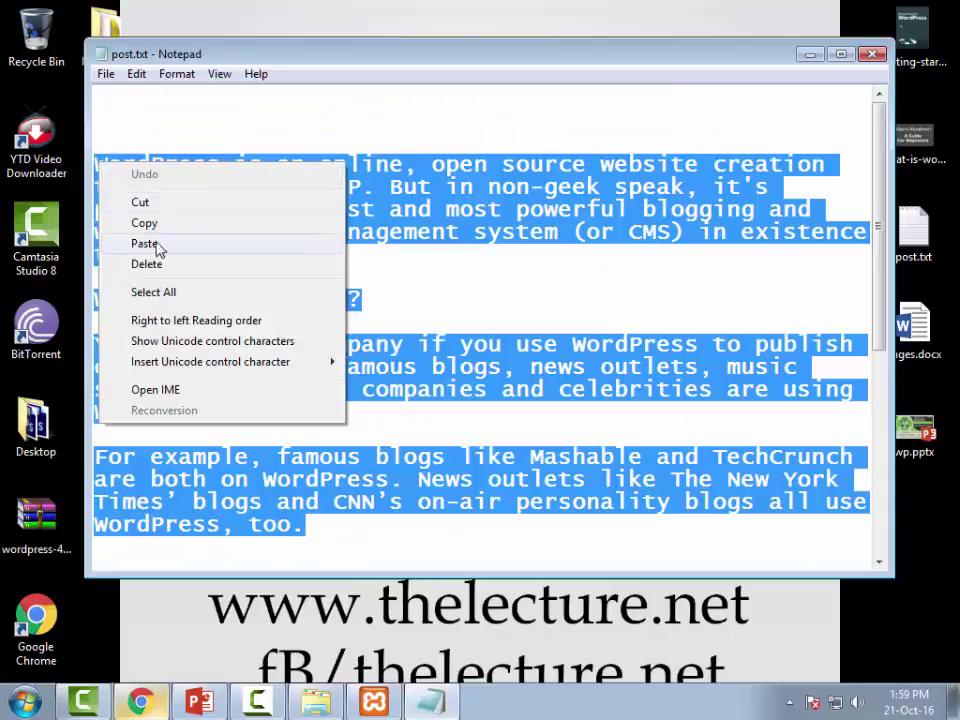
click(145, 223)
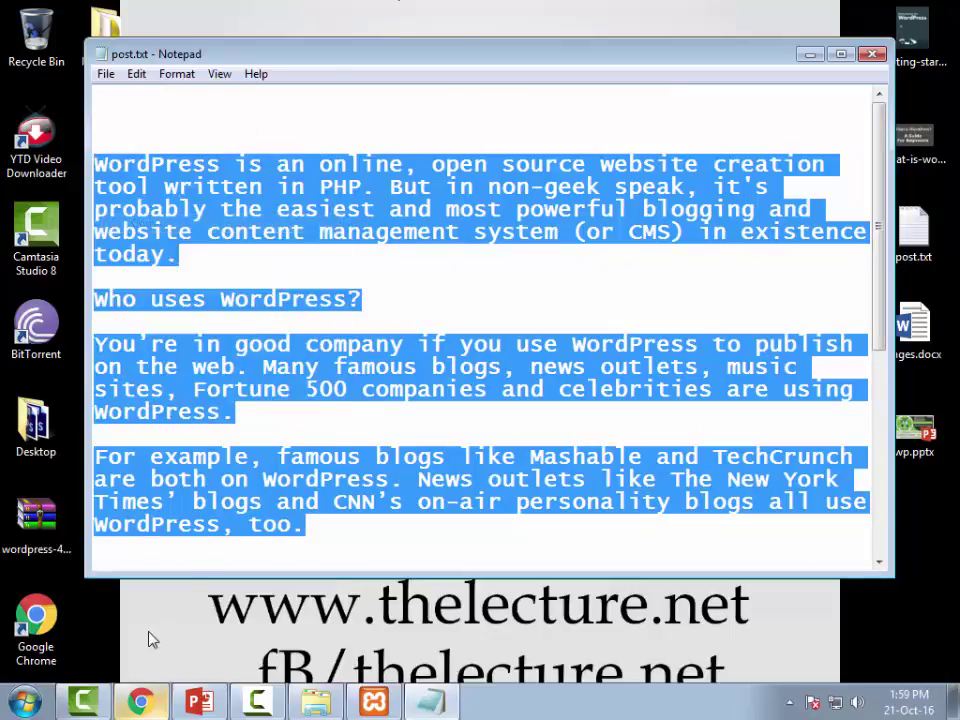
Switch back to the Add New Post page in Chrome and paste the copied text into the post body.
scroll(154, 508, down, 2)
key(alt+Tab)
right_click(375, 365)
click(305, 367)
right_click(298, 350)
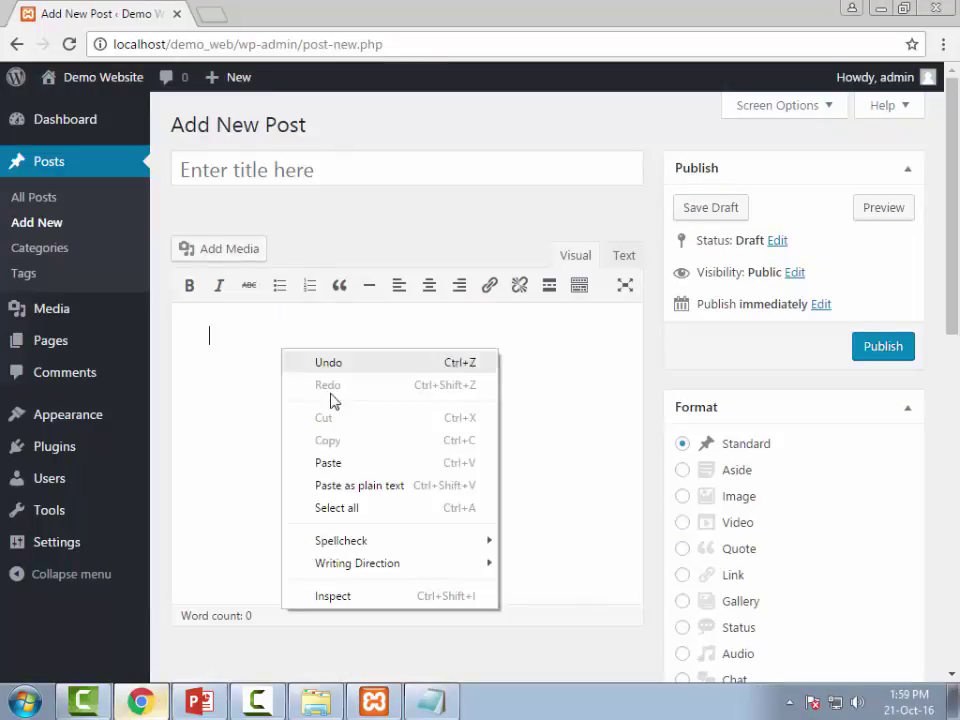
click(317, 465)
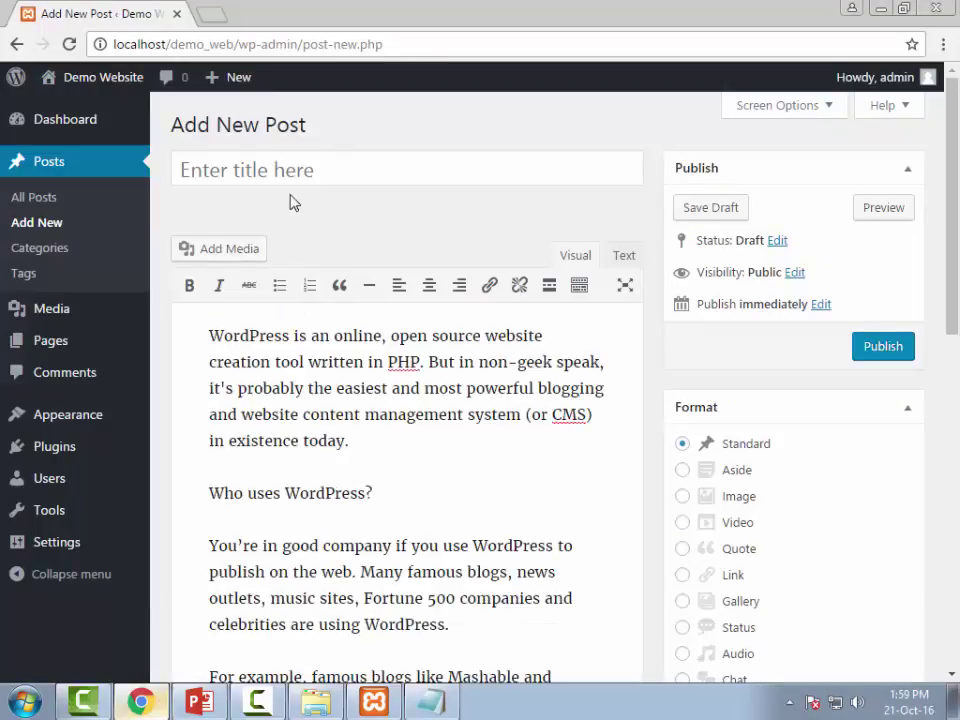
Enter "What is WP or Wordpress?" as the post title.
key(alt+Tab)
scroll(320, 335, up, 2)
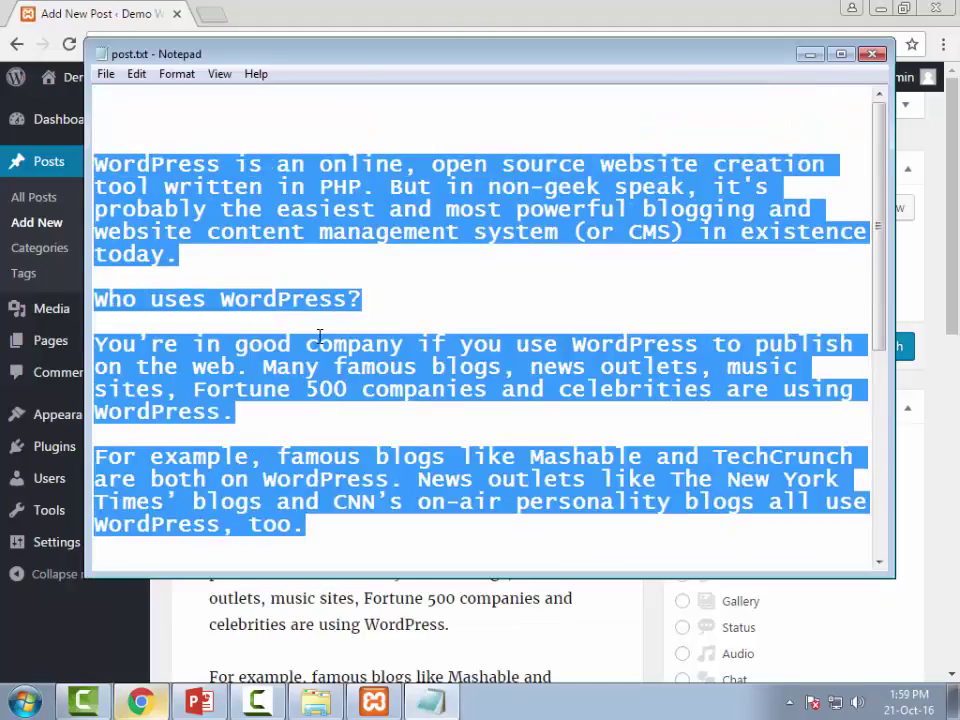
click(268, 190)
key(alt+Tab)
click(305, 166)
text(What is W)
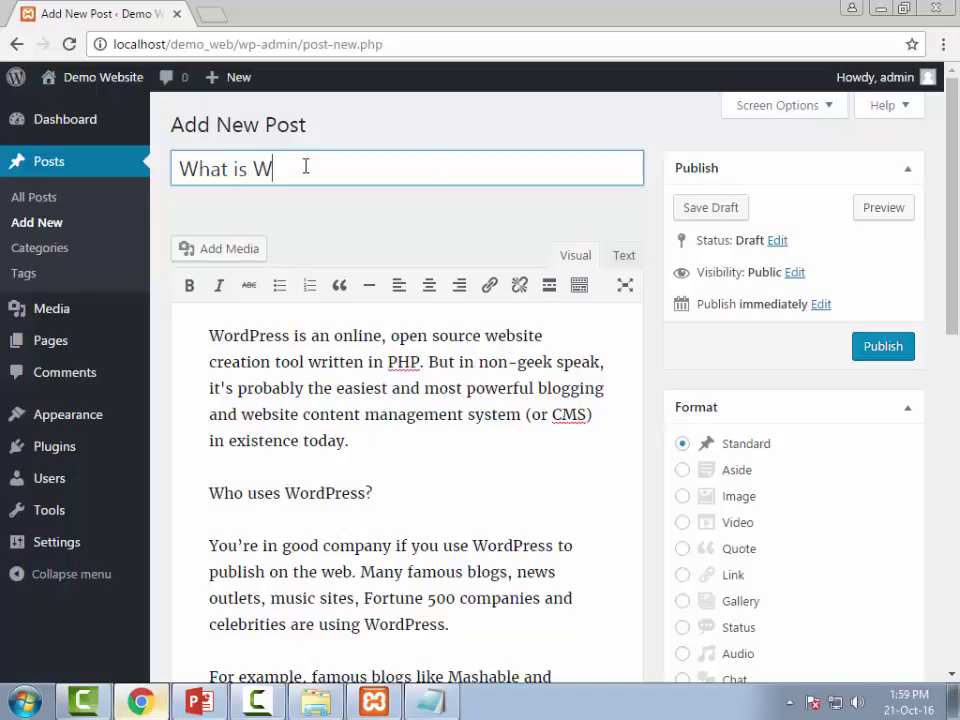
text(P or Wprdpre)
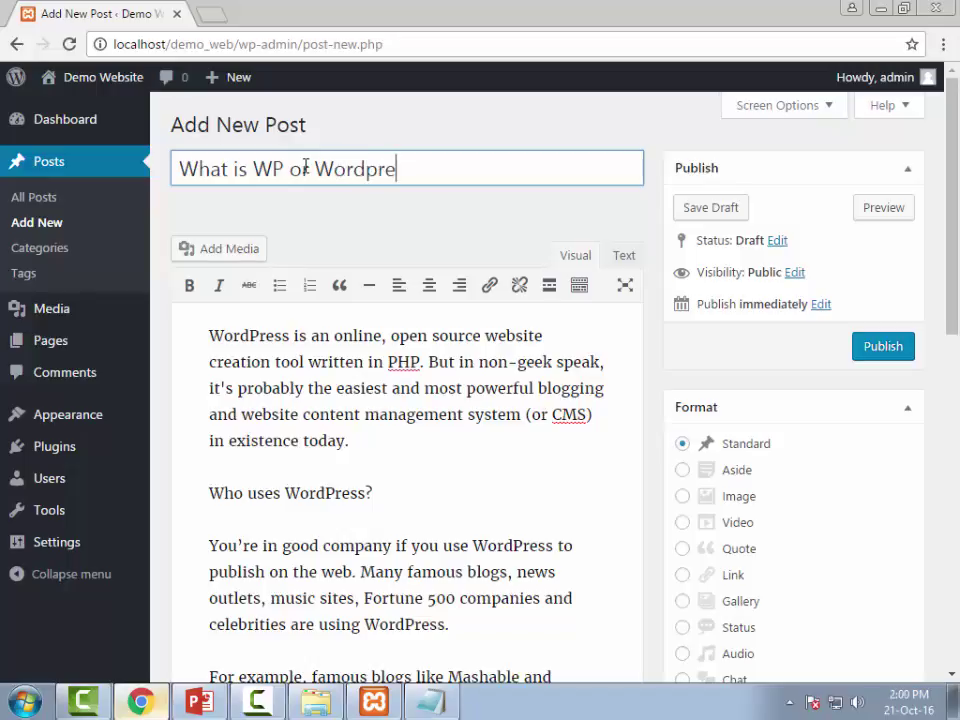
text(ss?)
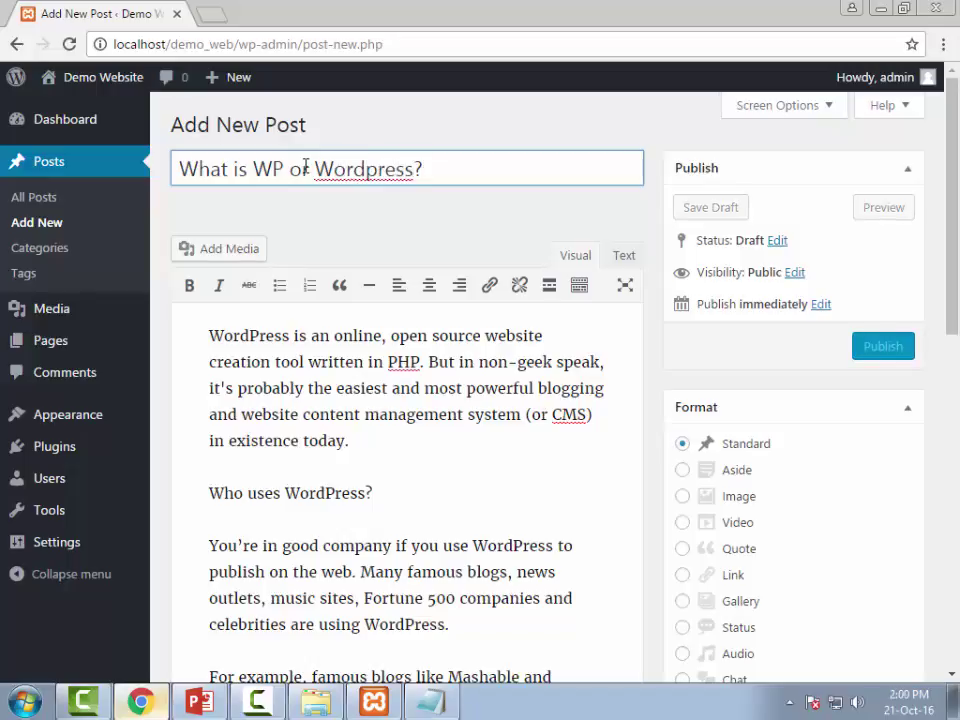
drag(448, 169, 170, 138)
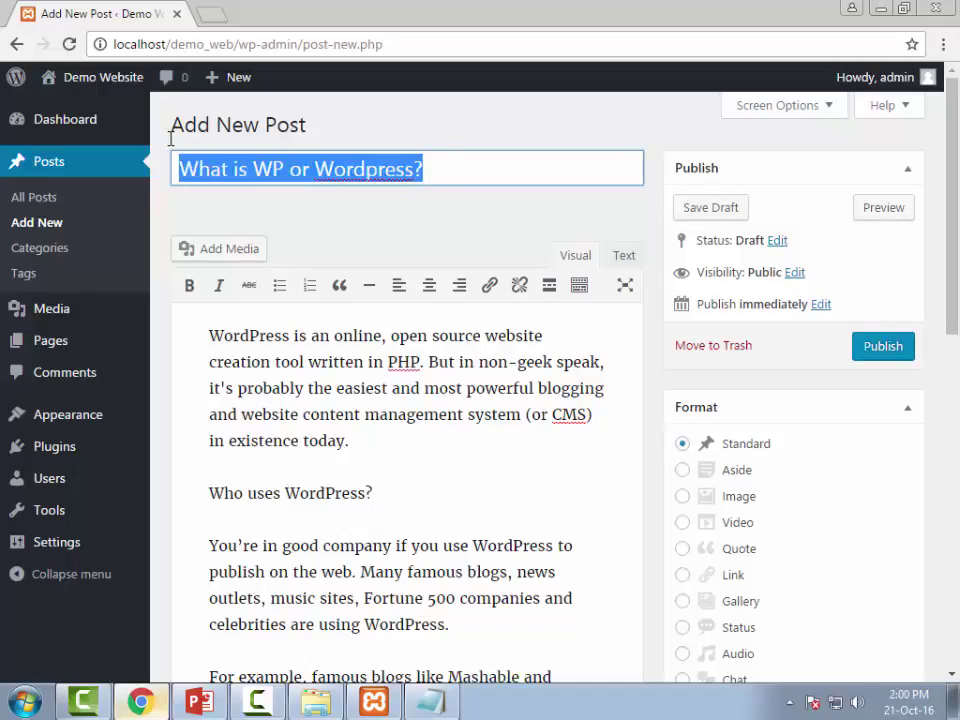
scroll(281, 345, down, 1)
click(281, 345)
scroll(407, 362, down, 4)
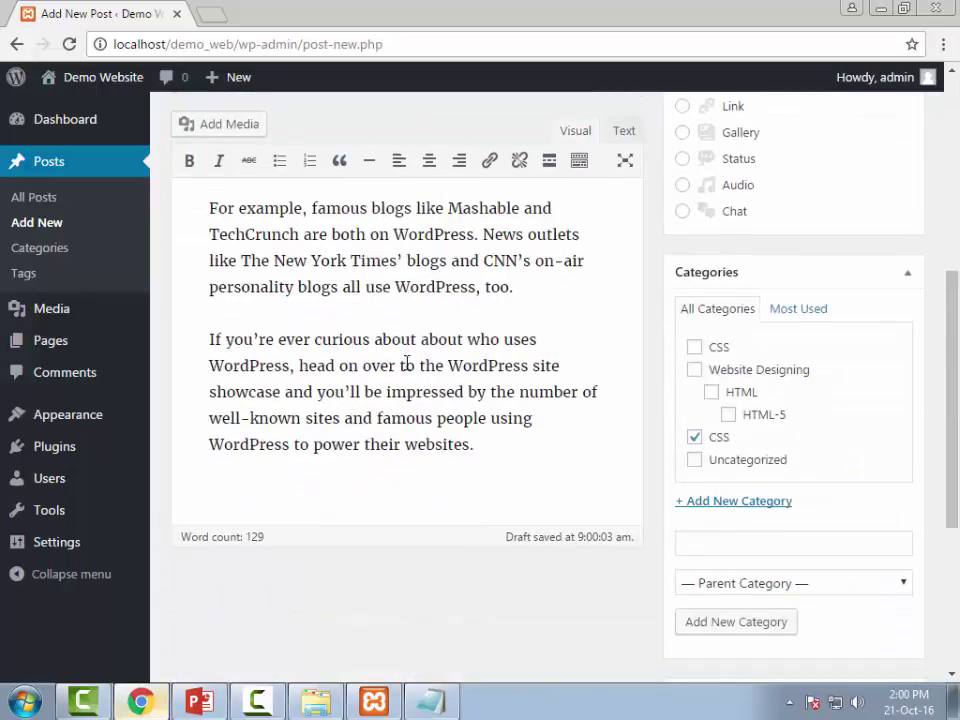
scroll(492, 449, up, 5)
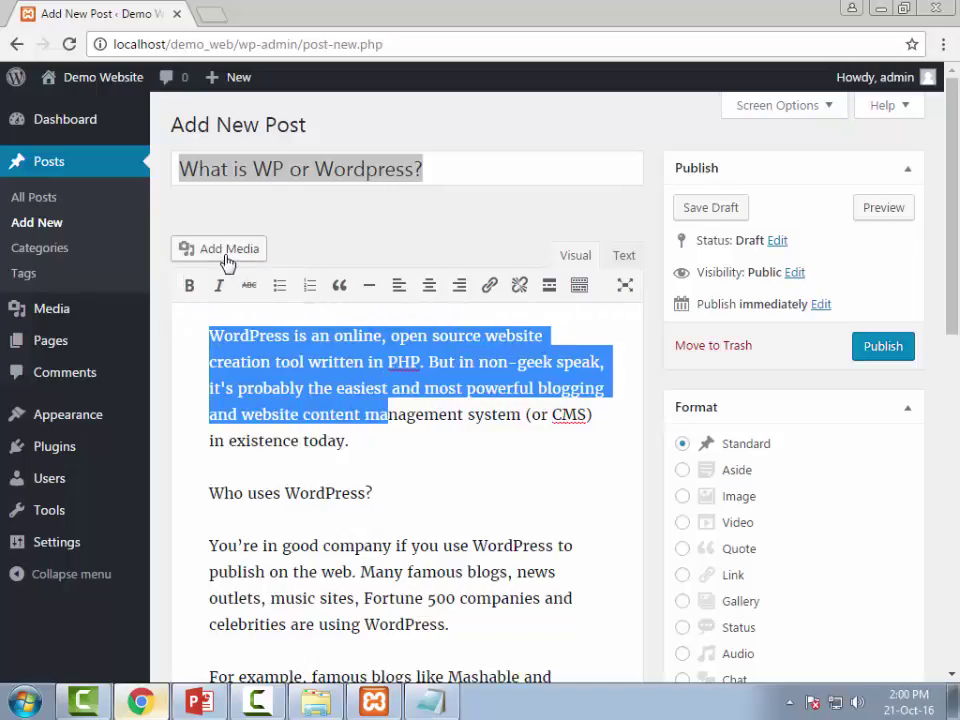
click(319, 403)
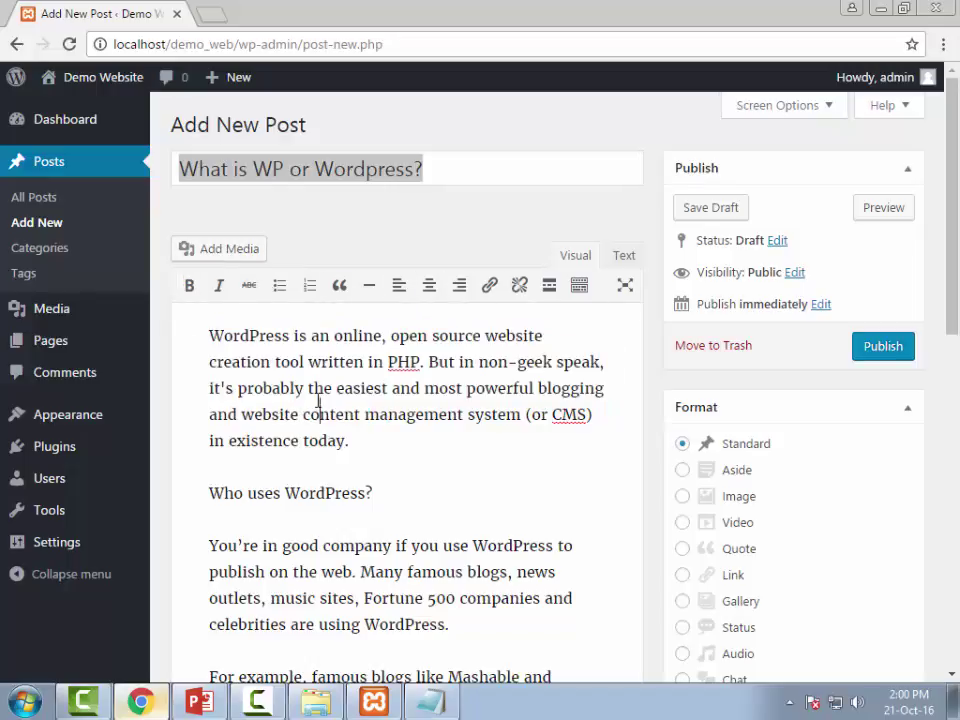
Switch distraction-free writing on and off, and reveal the post editor's second row of formatting controls.
click(625, 287)
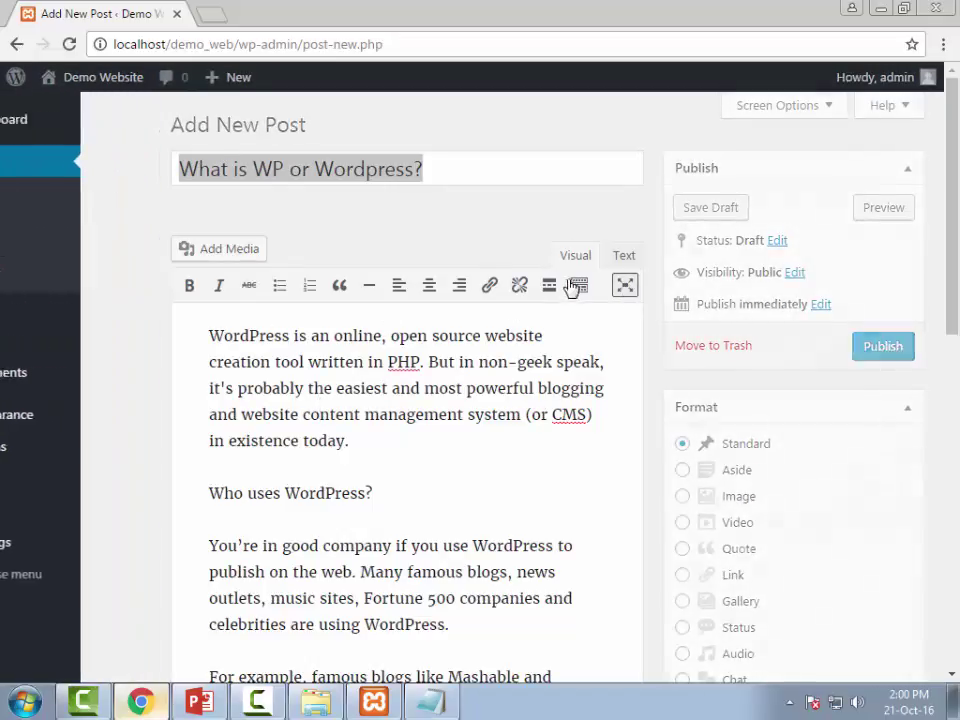
click(626, 289)
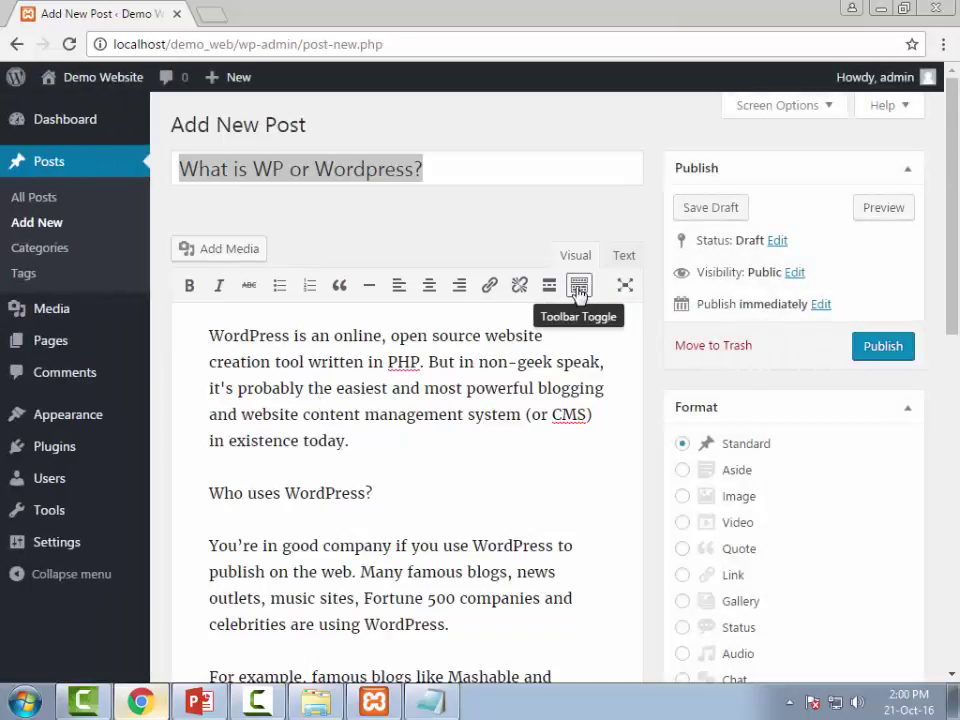
click(579, 287)
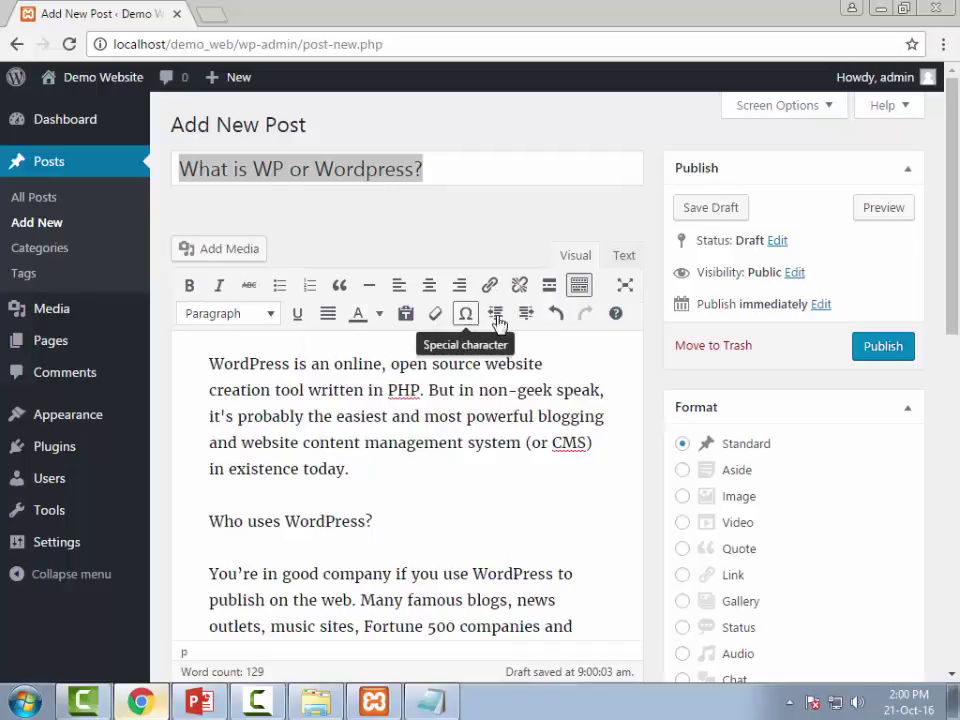
click(579, 287)
click(579, 287)
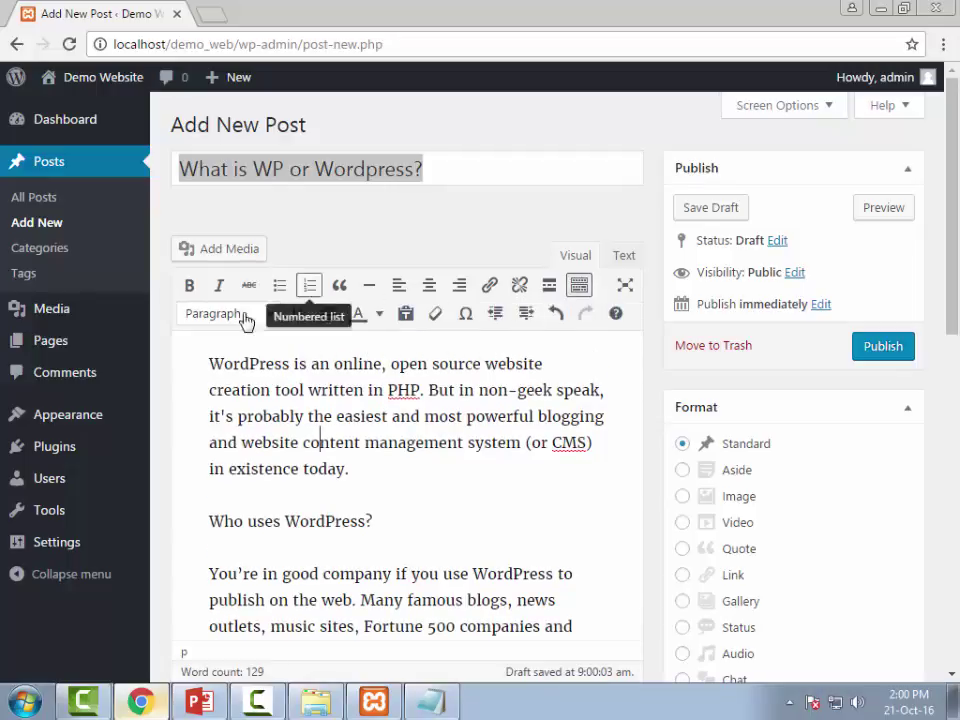
Make the word "WordPress" at the start of the first paragraph bold.
drag(209, 366, 290, 364)
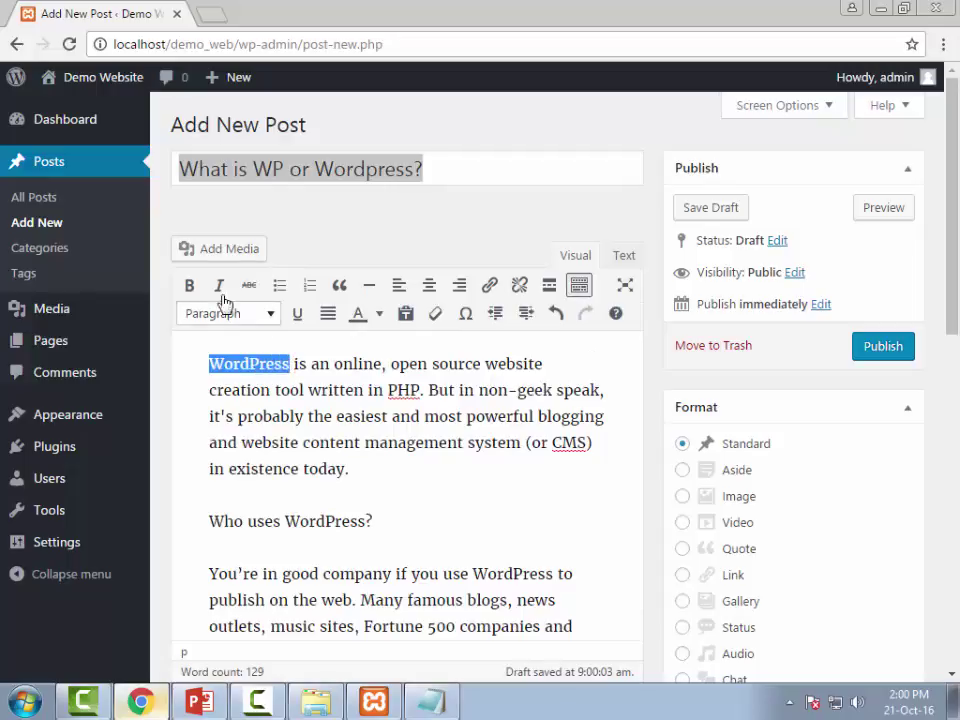
click(188, 289)
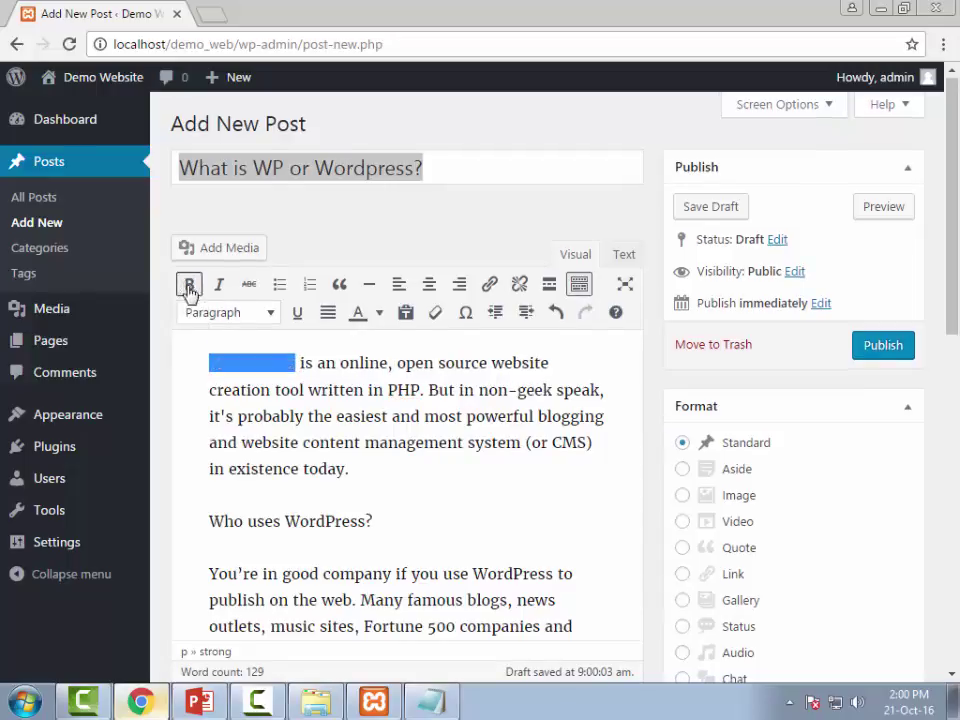
click(264, 388)
Italicize "PHP" and "CMS" in the first paragraph.
drag(388, 390, 422, 391)
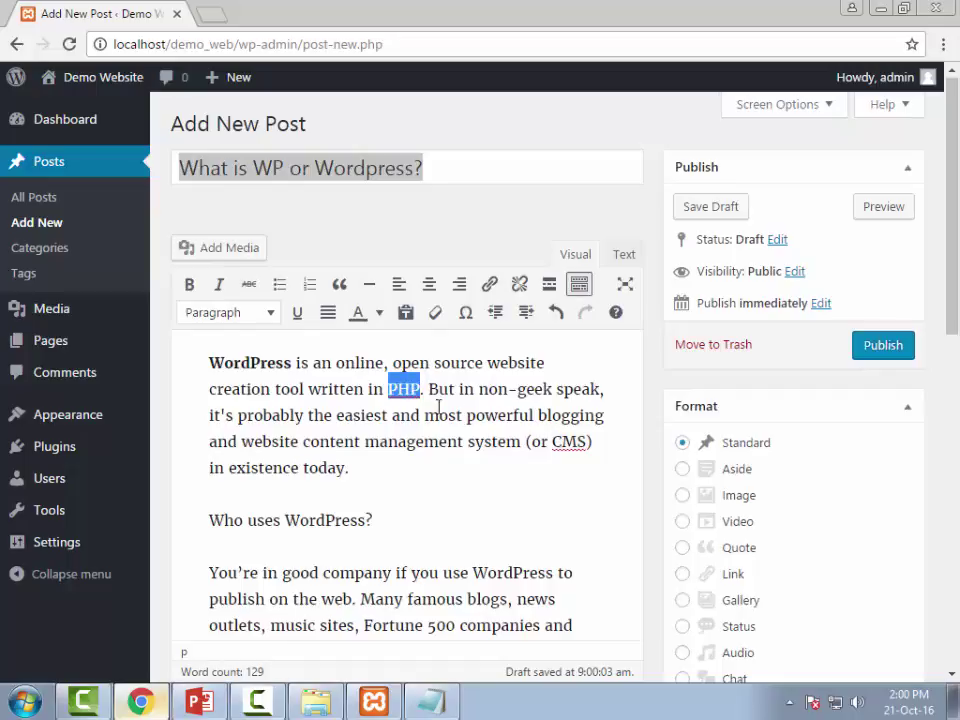
click(220, 287)
click(447, 414)
drag(553, 441, 588, 441)
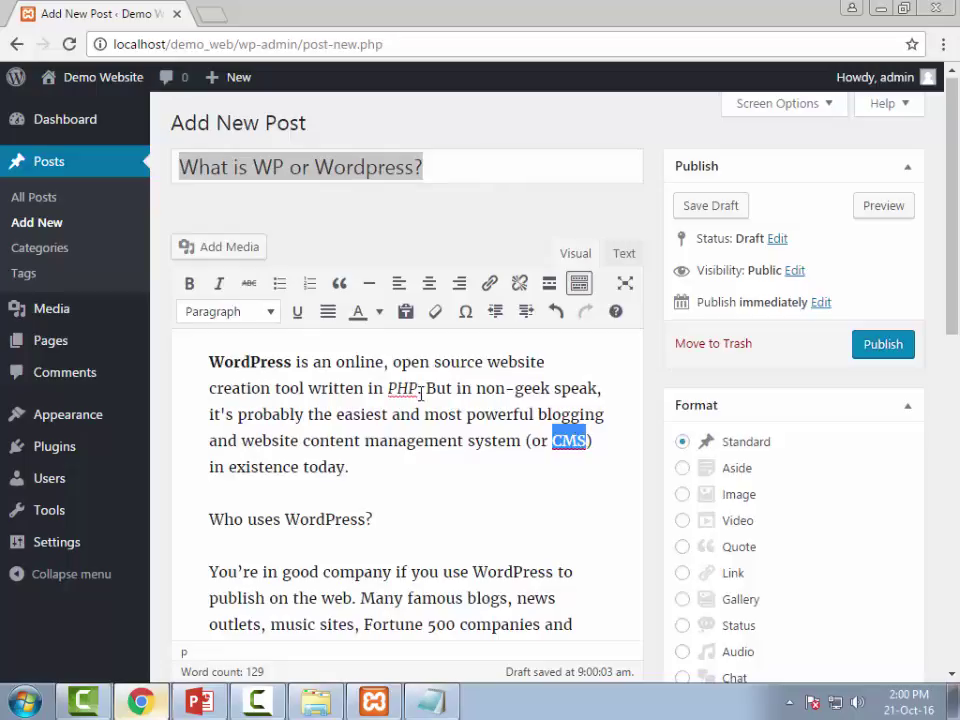
click(220, 287)
click(415, 415)
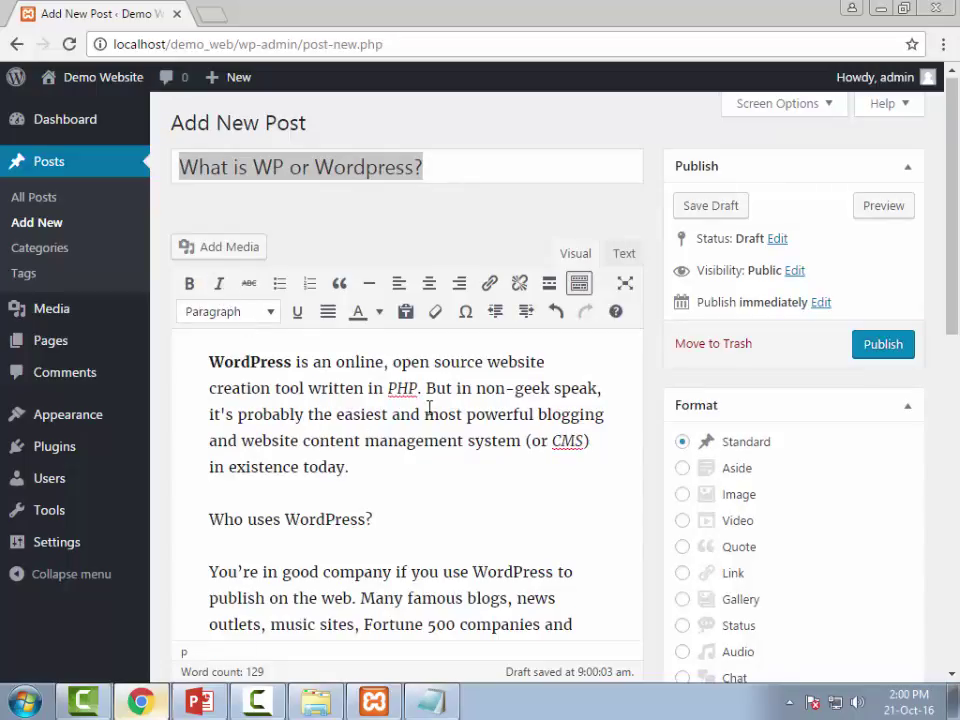
Format the line "Who uses WordPress?" as bold and italic.
scroll(340, 420, down, 1)
drag(214, 422, 375, 408)
click(190, 190)
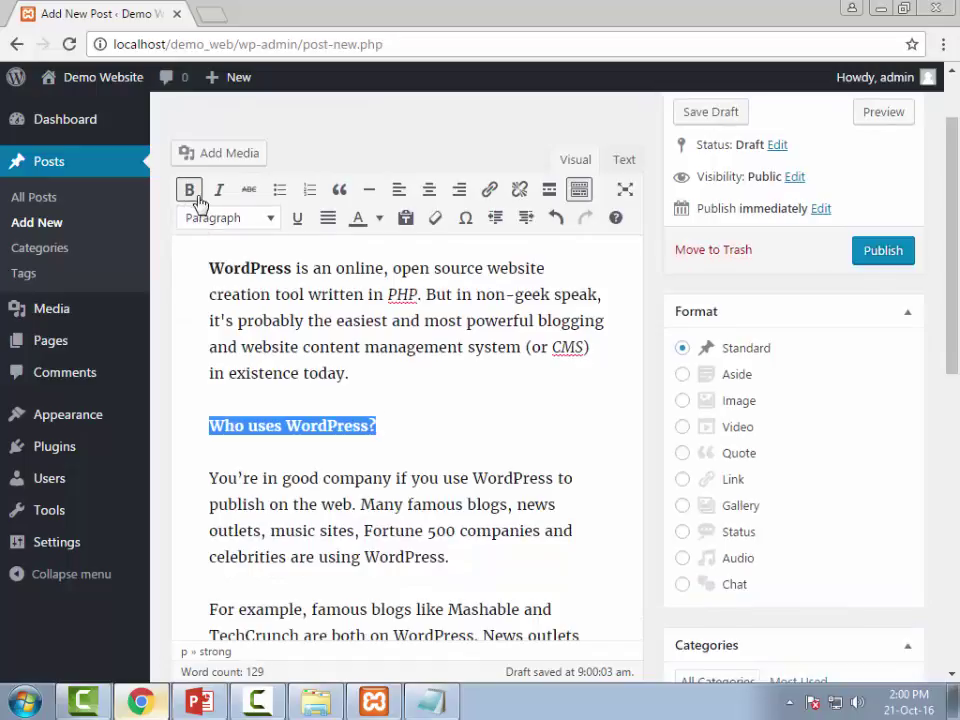
click(219, 190)
click(433, 430)
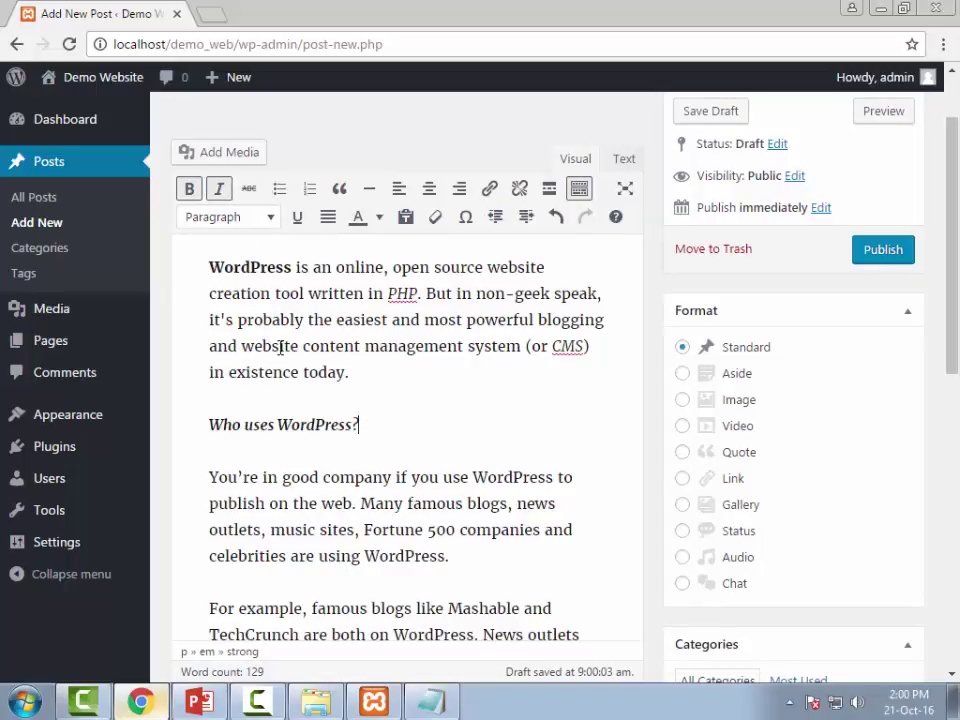
Strike through "existence today" at the end of the first paragraph and remove the strikethrough again.
scroll(281, 347, down, 1)
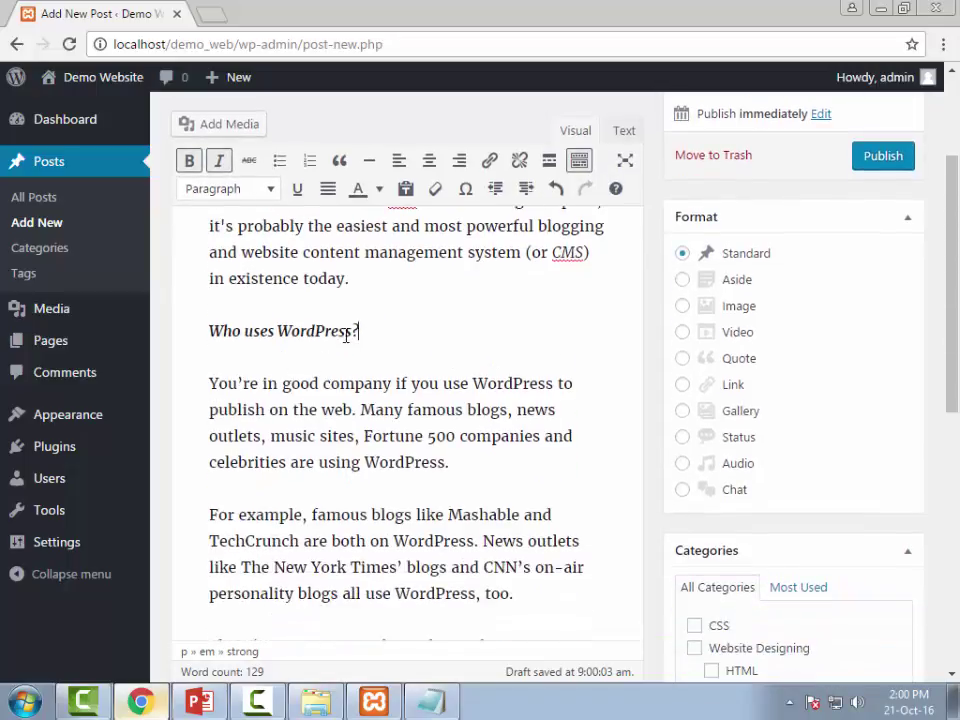
scroll(241, 358, up, 1)
drag(232, 371, 346, 372)
click(251, 189)
click(262, 391)
drag(345, 372, 227, 371)
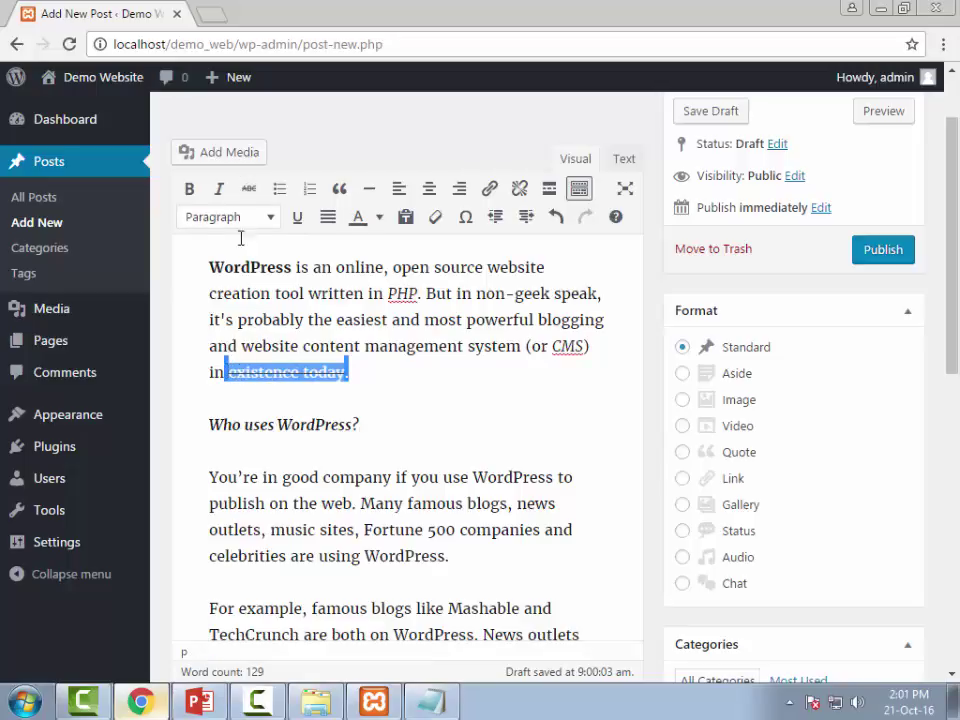
click(249, 188)
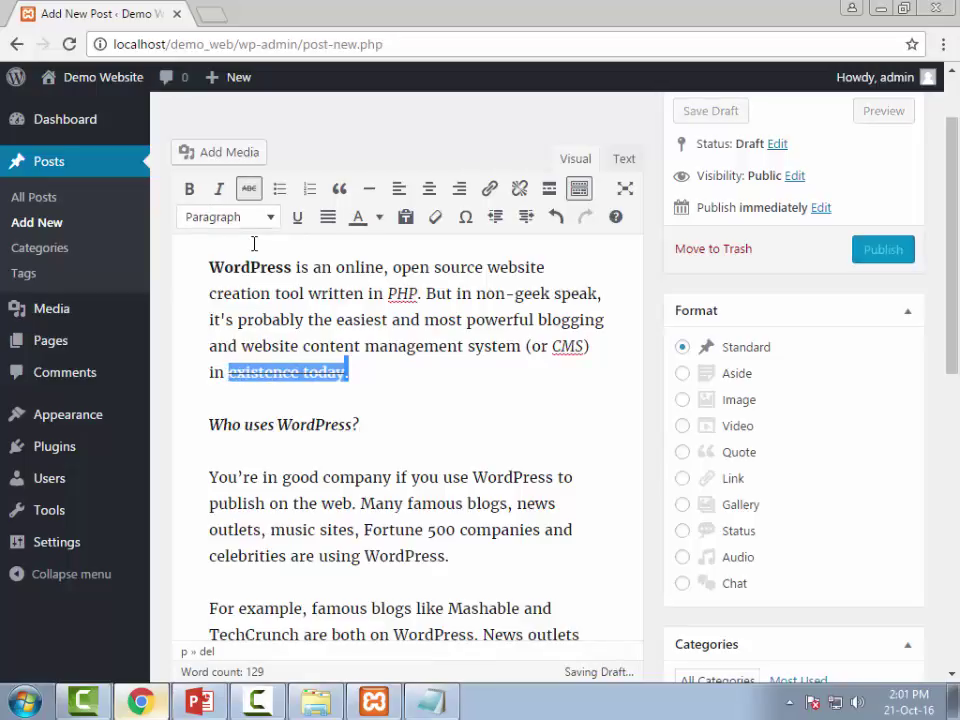
click(249, 210)
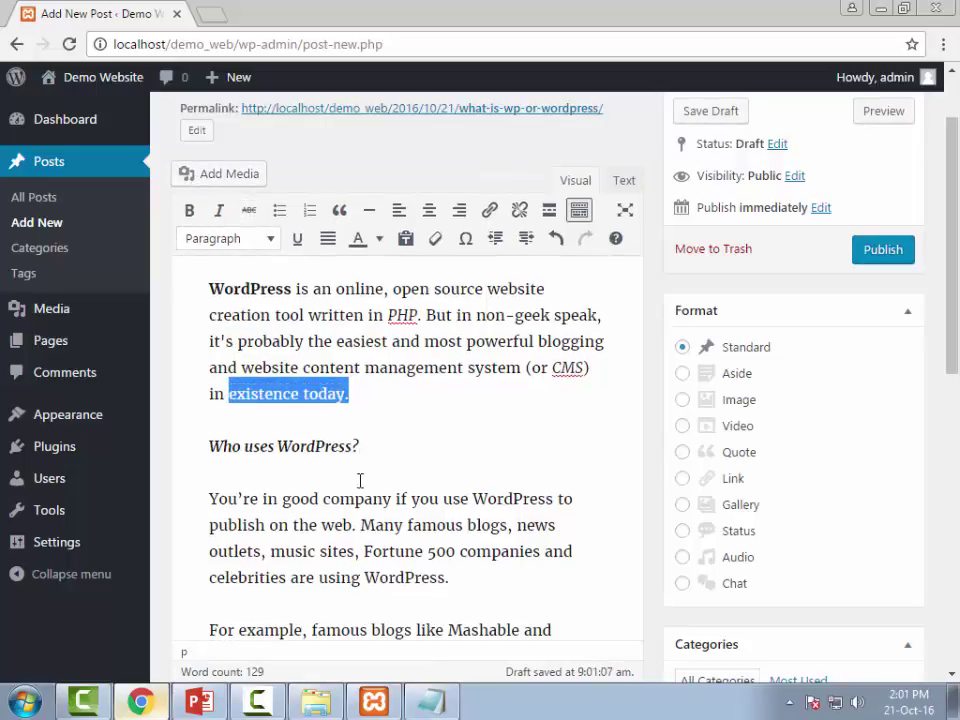
Add a new line reading "More Examples of CMS:" after the last paragraph of the post.
scroll(360, 481, down, 8)
key(Return)
key(Return)
text(More Exa)
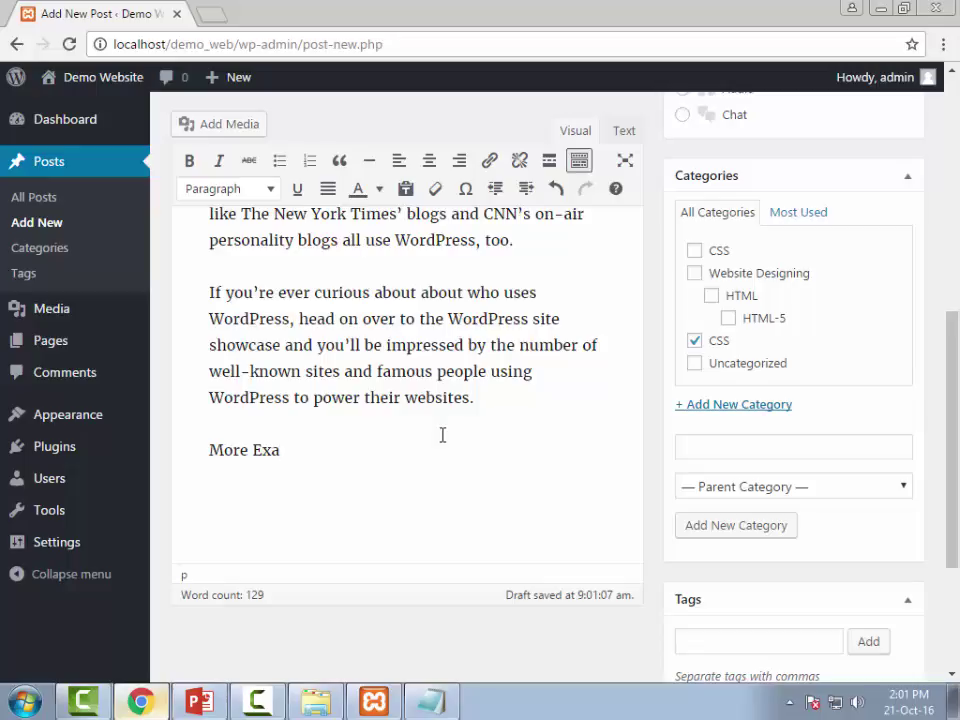
text(mples of CMS:)
key(Return)
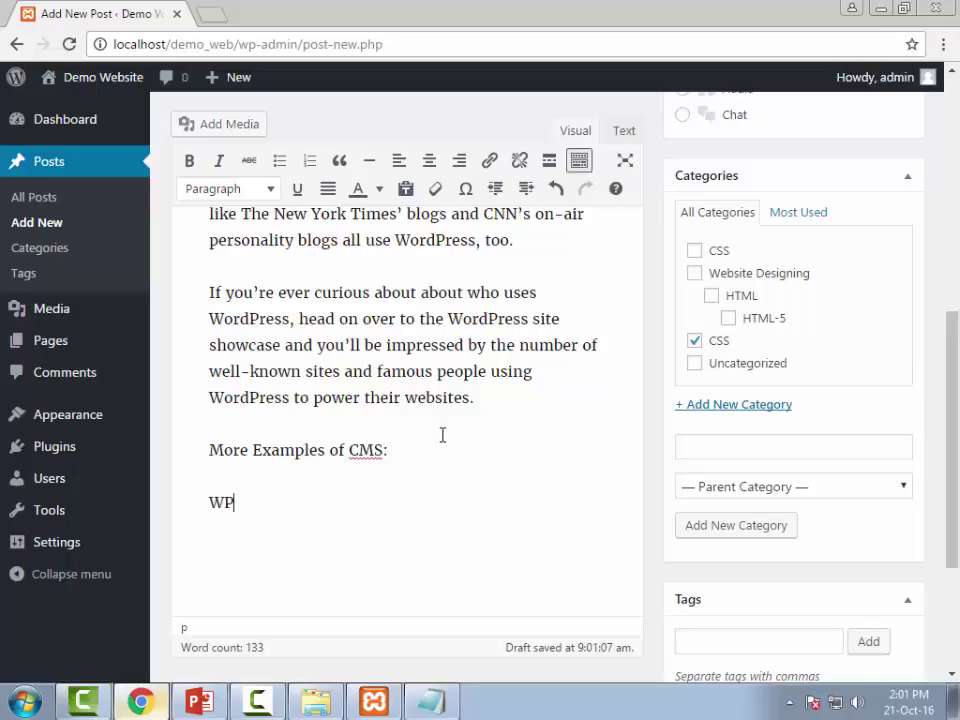
Write "WP", "Joomla" and "Magento etc" on separate lines under "More Examples of CMS:".
text(WP)
key(Return)
text(Joom)
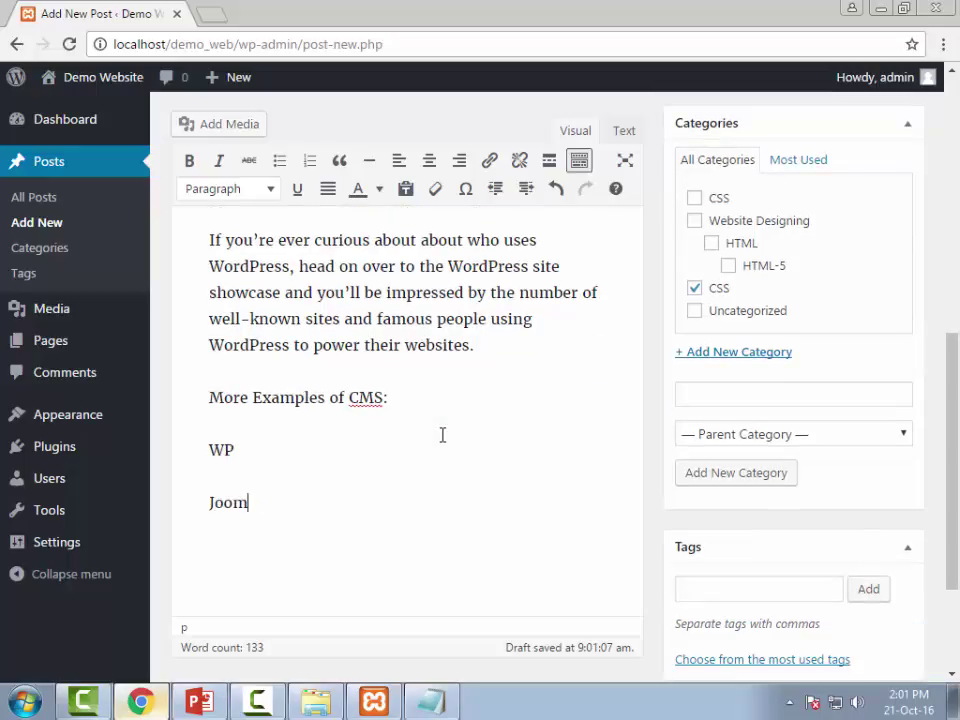
text(pa)
key(Return)
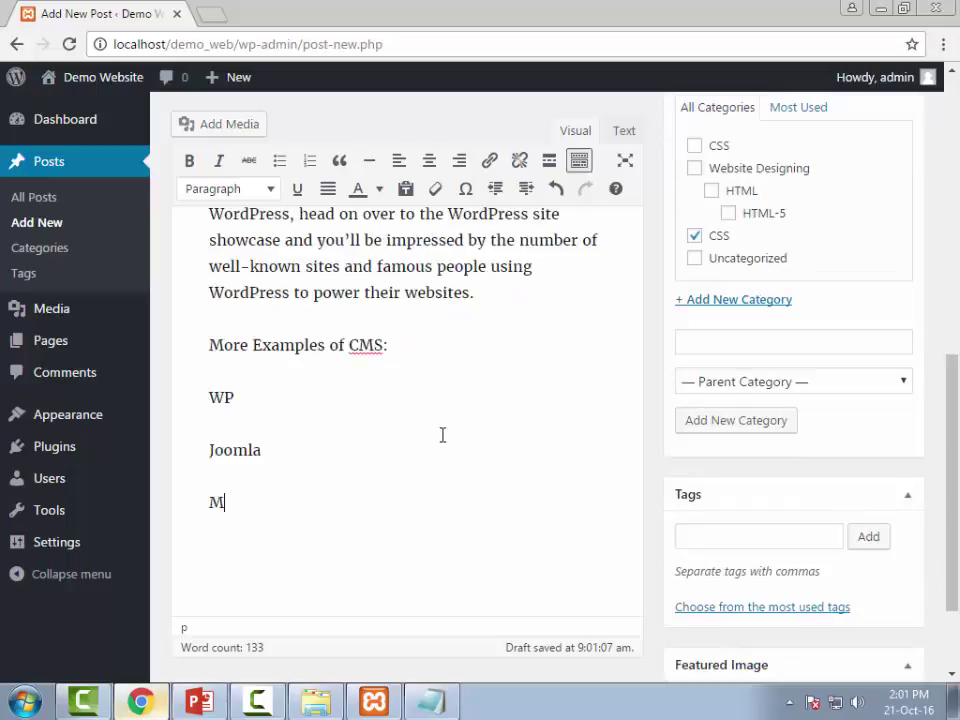
text(Magento )
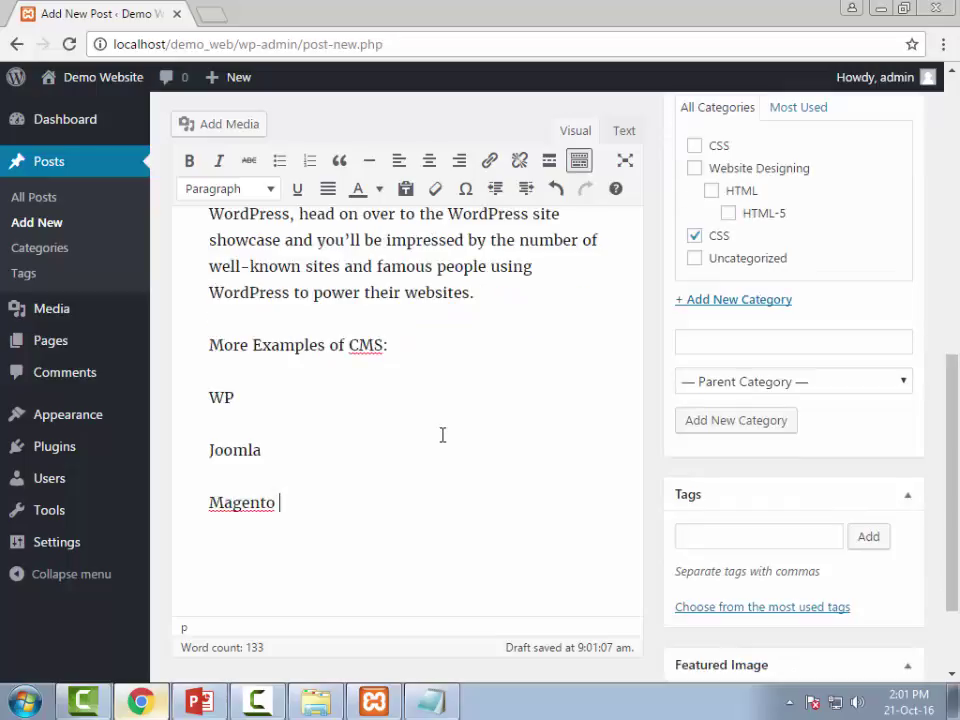
text(etc)
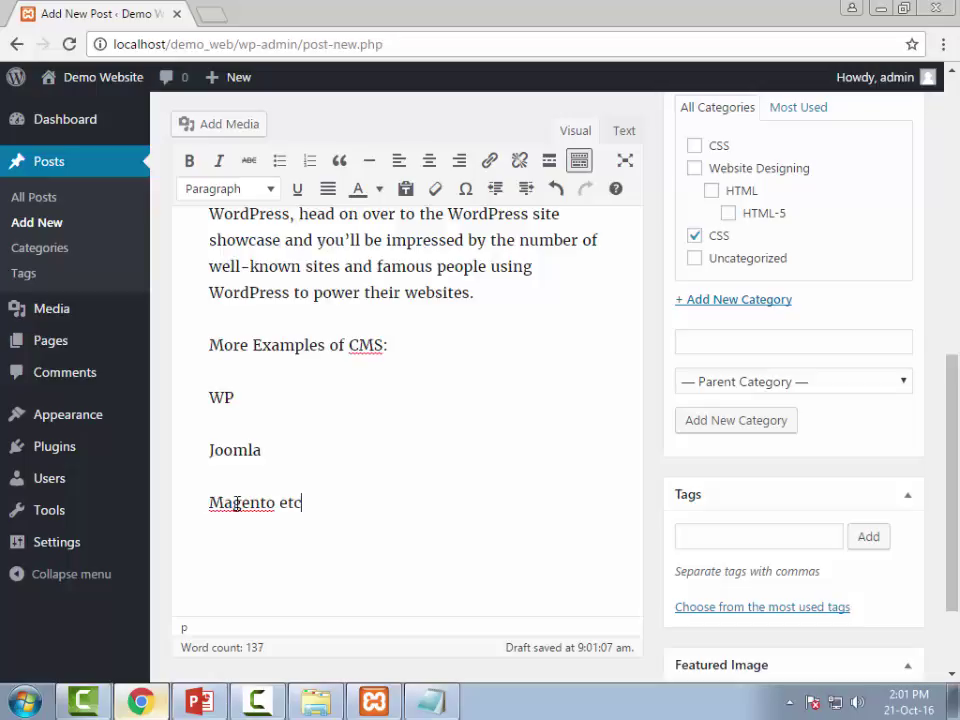
Try the spelling suggestion "Magneto" for "Magento", undo it and restore the line "Magento etc".
right_click(232, 504)
click(355, 131)
key(ctrl+z)
key(ctrl+z)
key(ctrl+z)
text(Magento etc)
right_click(238, 497)
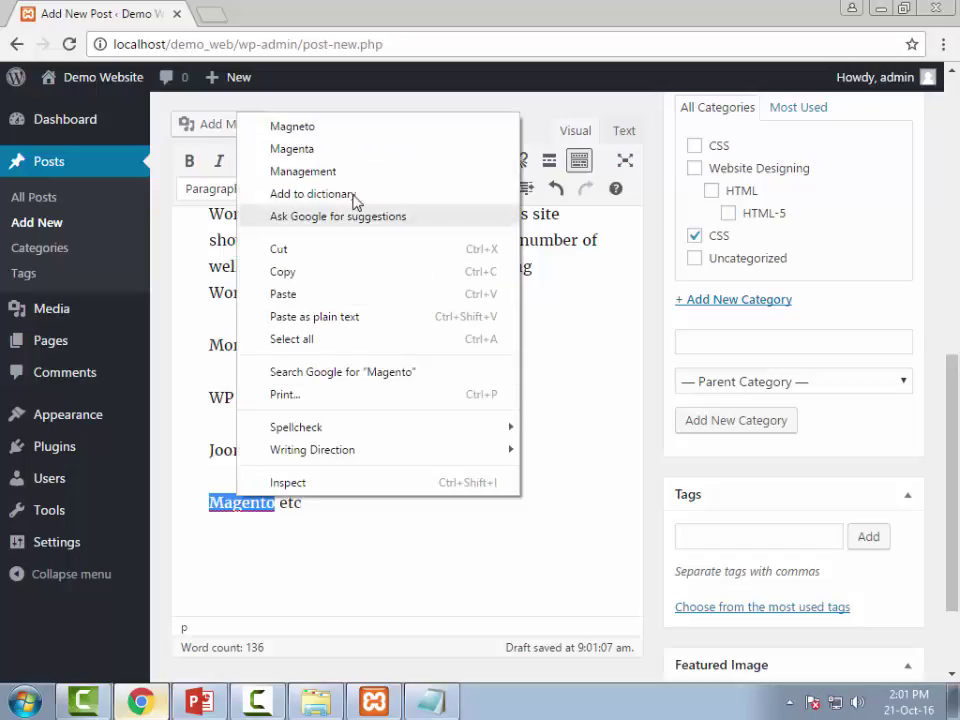
click(333, 557)
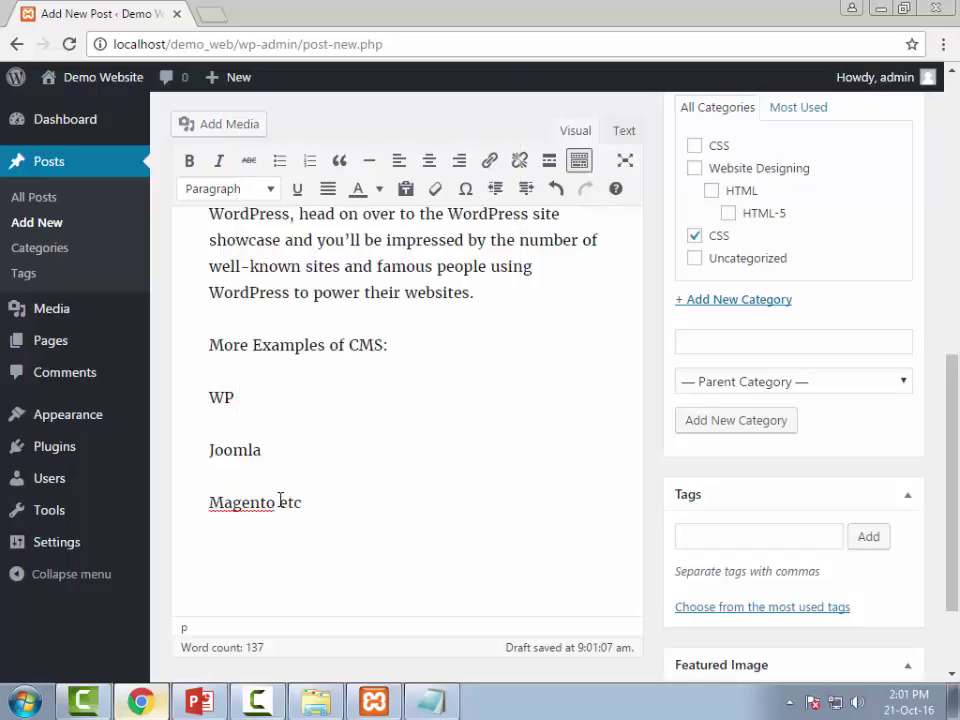
Turn the lines "WP", "Joomla" and "Magento etc" into a bulleted list.
drag(209, 555, 206, 396)
scroll(306, 189, up, 3)
scroll(351, 460, down, 1)
scroll(351, 460, down, 2)
click(279, 161)
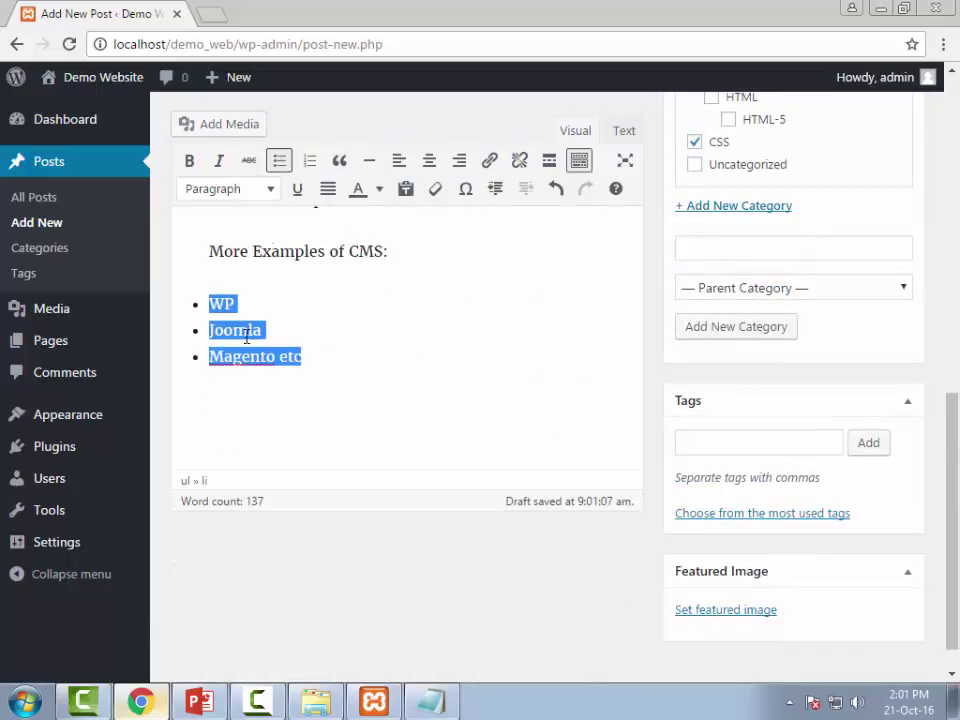
scroll(227, 355, up, 1)
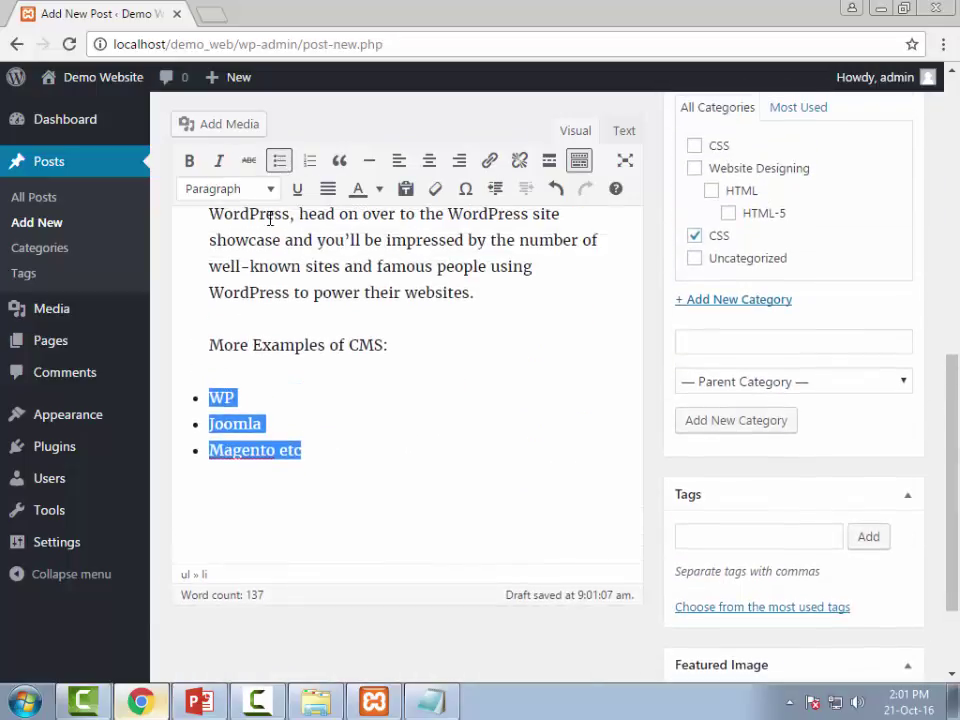
Convert the bulleted WP, Joomla and Magento etc items into a numbered list.
click(309, 162)
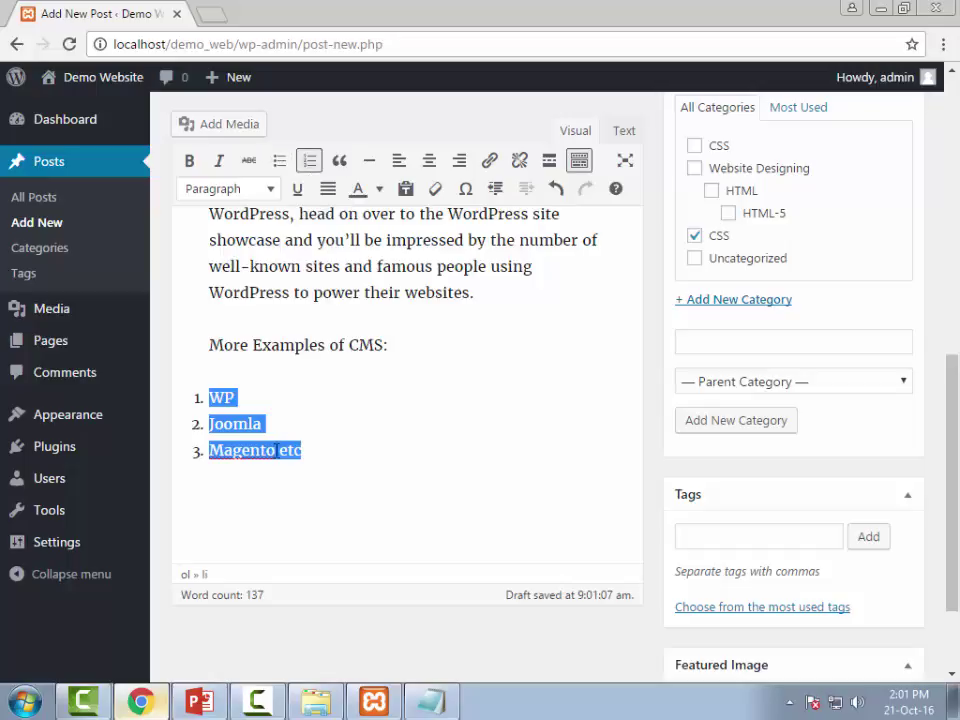
click(336, 458)
key(Return)
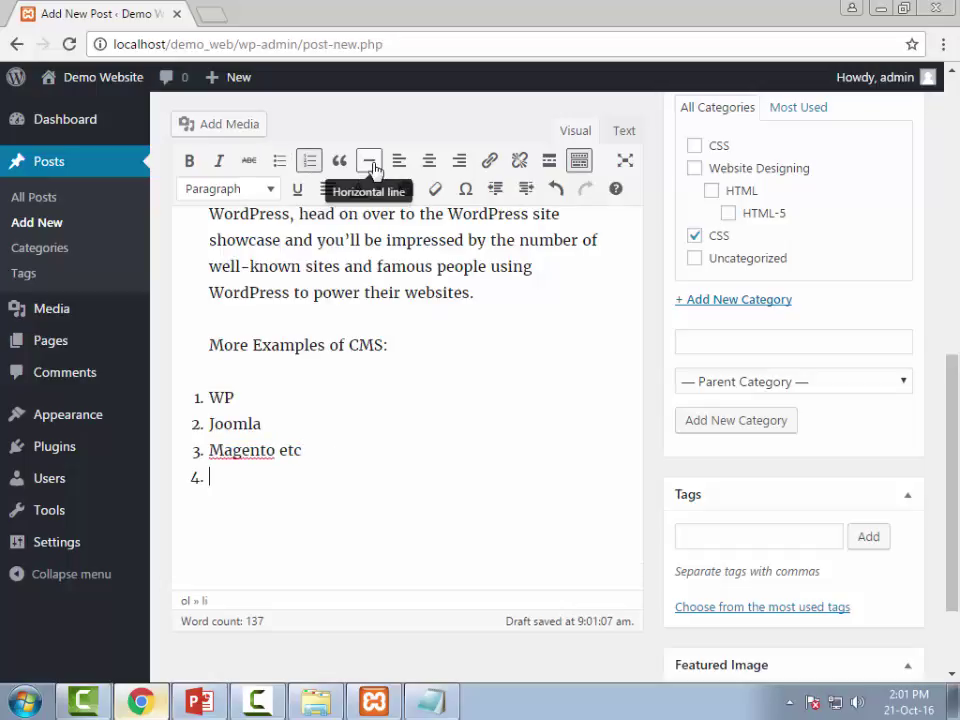
key(BackSpace)
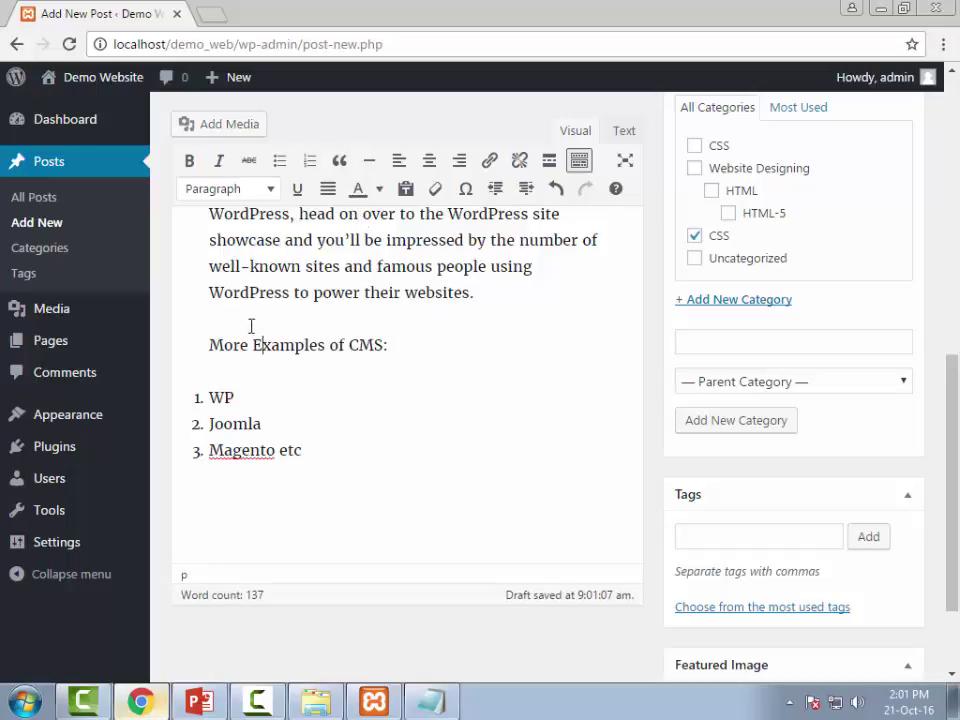
Insert a horizontal line directly above "More Examples of CMS:" in the post.
click(210, 338)
key(Return)
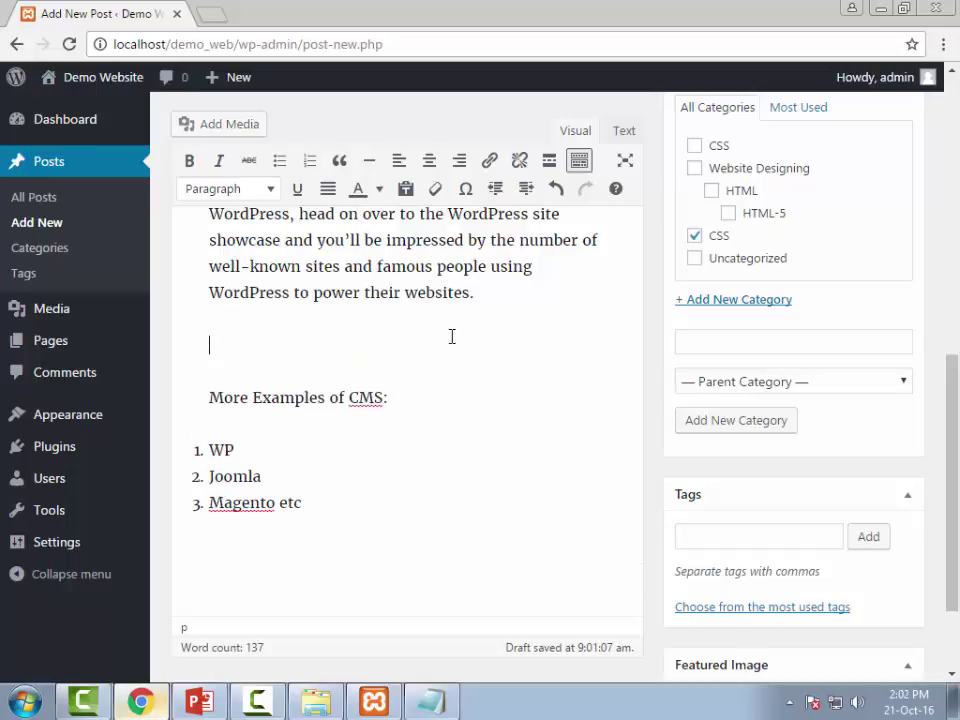
click(369, 160)
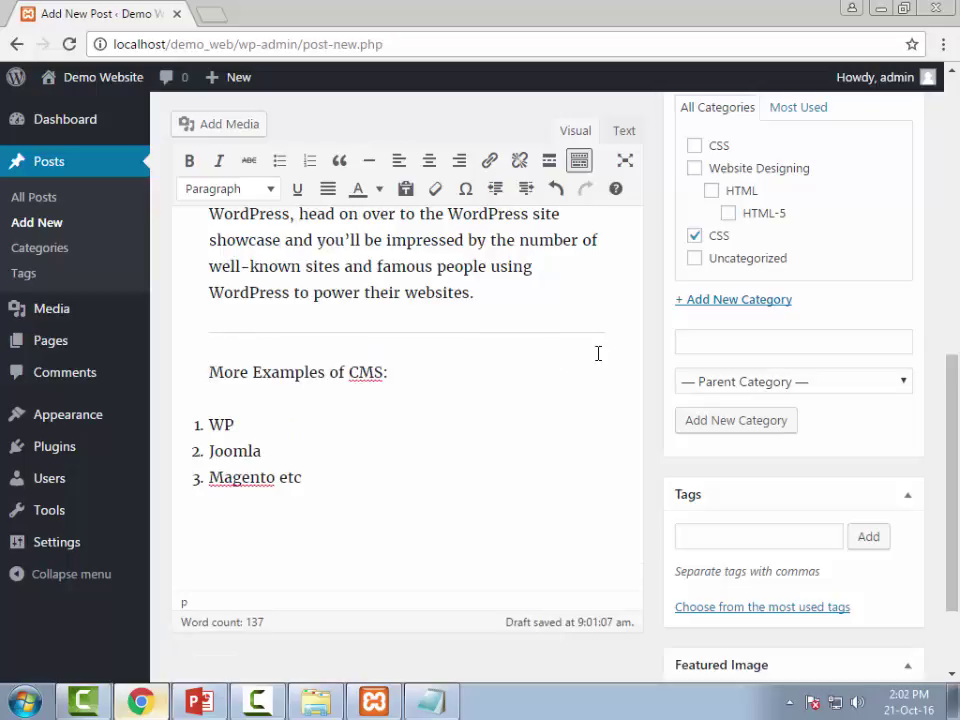
scroll(380, 360, up, 3)
scroll(385, 330, down, 3)
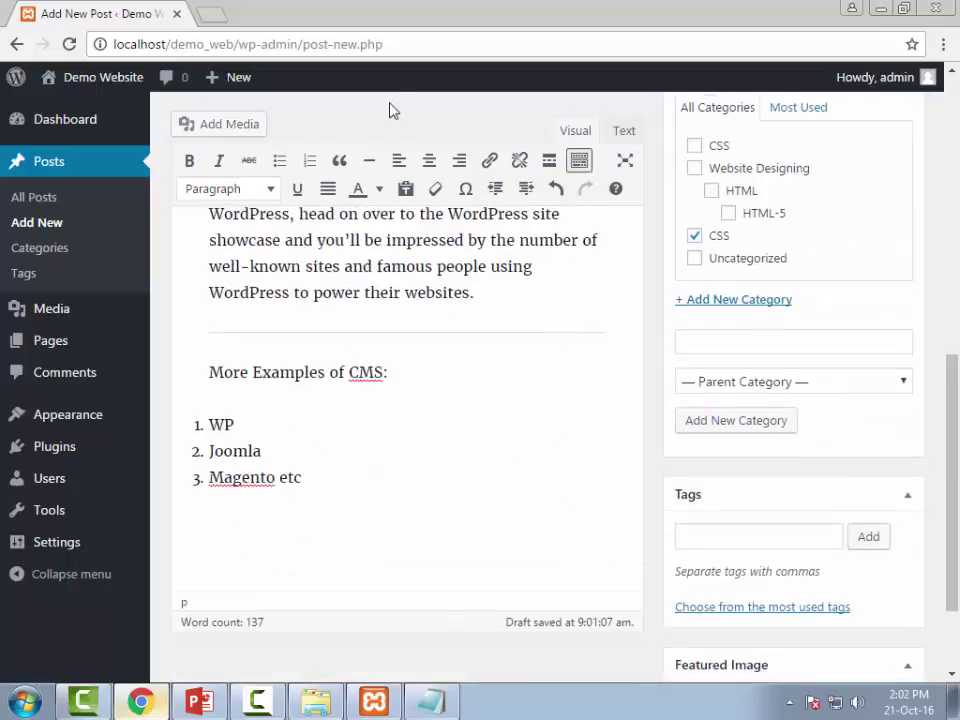
Try left, center and right alignment on the line "More Examples of CMS:".
drag(304, 477, 405, 369)
click(411, 162)
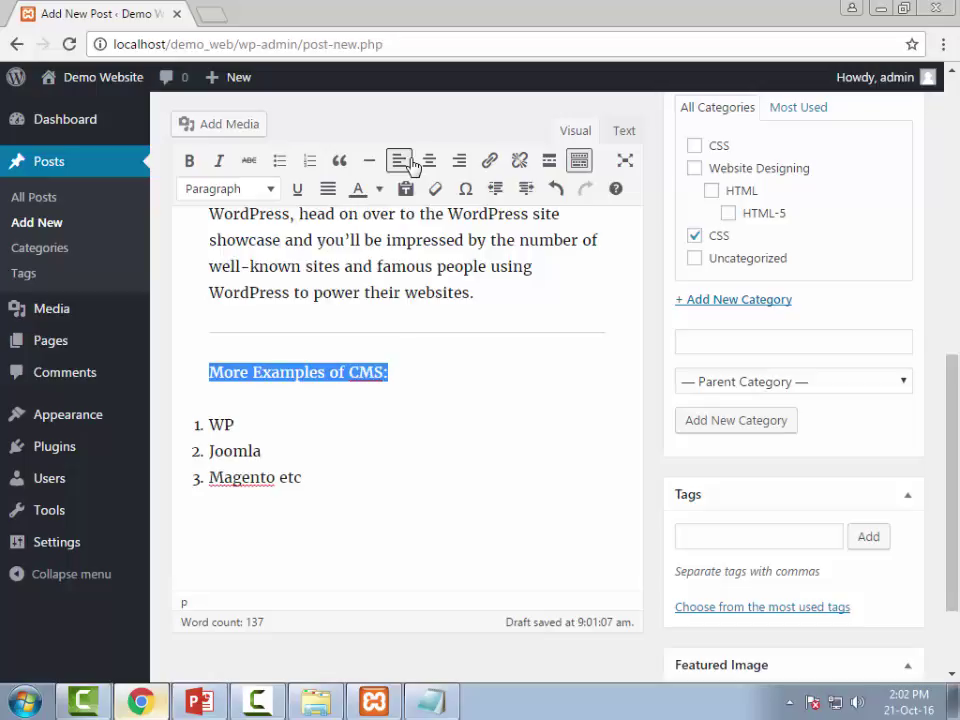
click(427, 161)
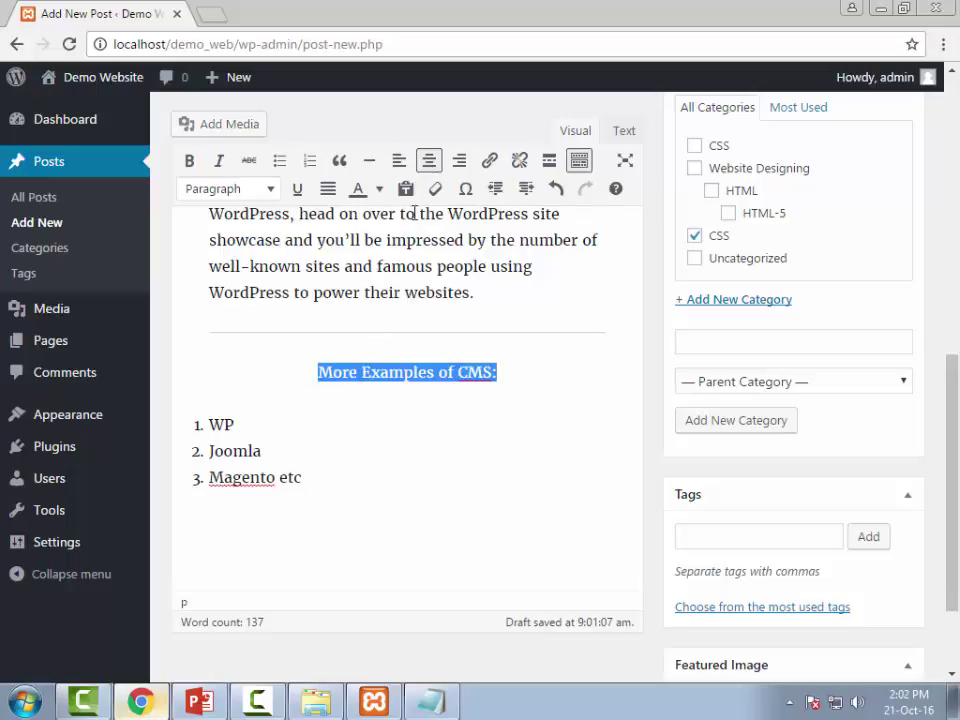
click(458, 161)
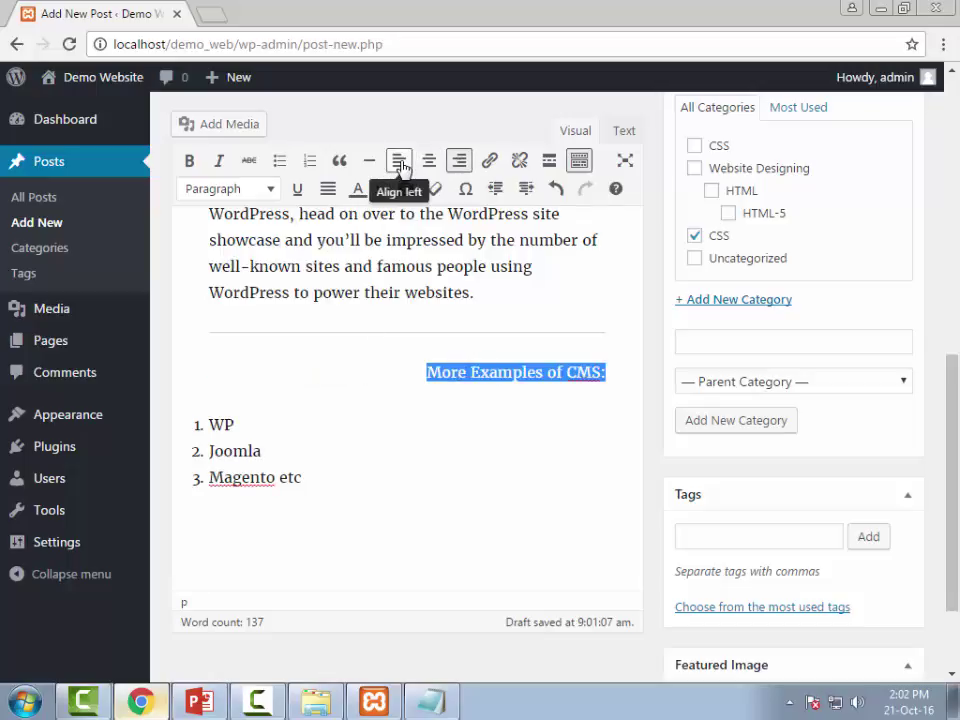
Center the line "More Examples of CMS:" and make it bold and italic.
click(428, 161)
click(190, 162)
click(219, 161)
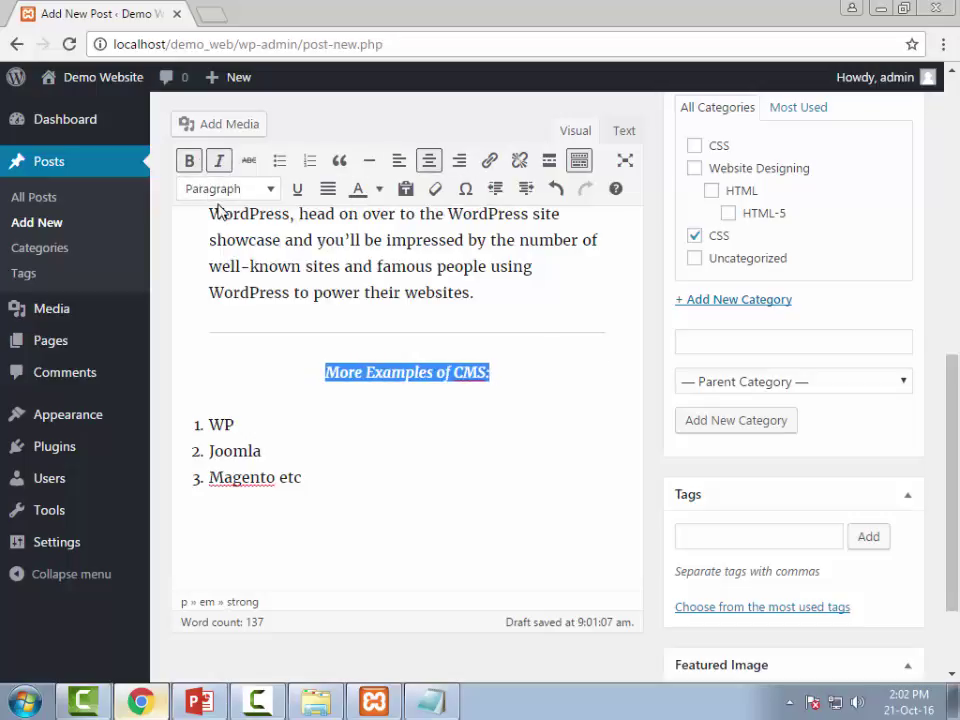
Try the Heading 1 style on "More Examples of CMS:" and set it to Heading 2.
click(265, 190)
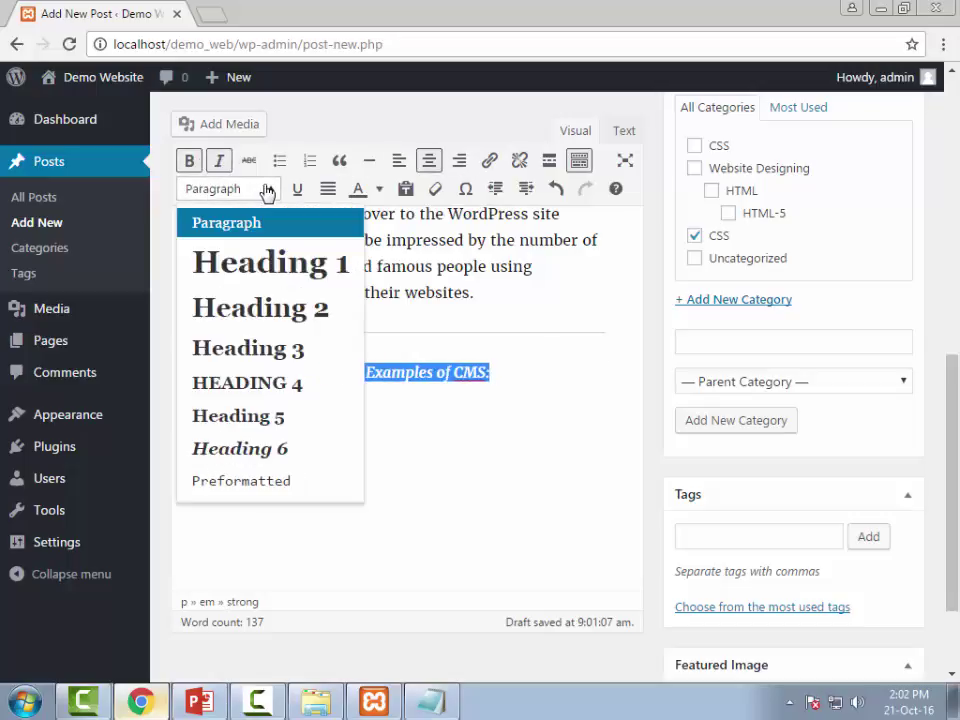
click(265, 268)
click(279, 443)
drag(234, 402, 580, 404)
click(252, 192)
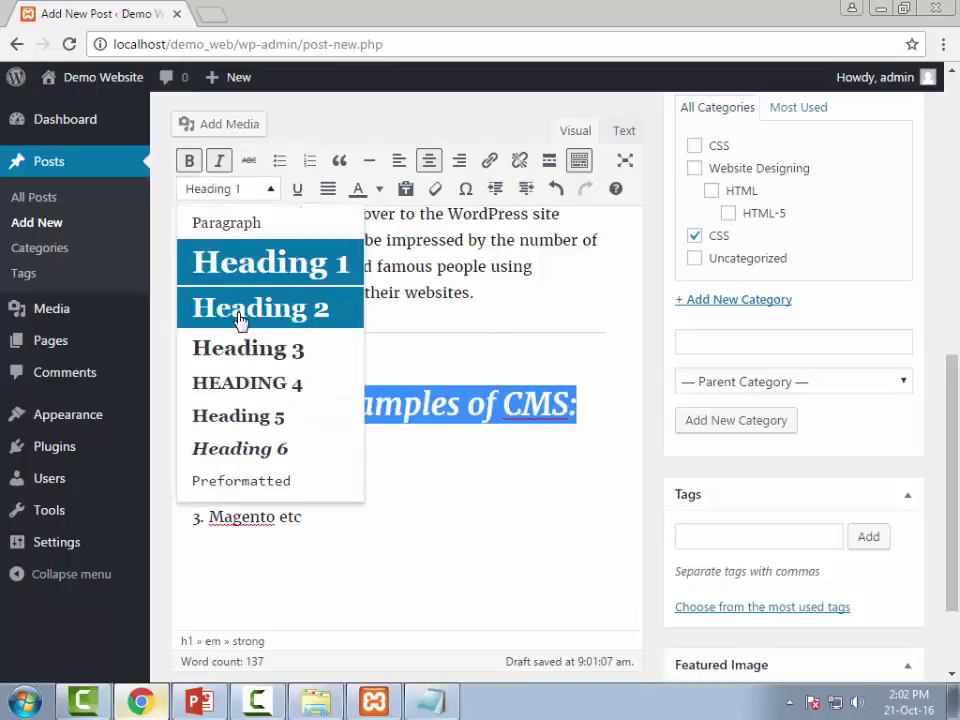
click(240, 310)
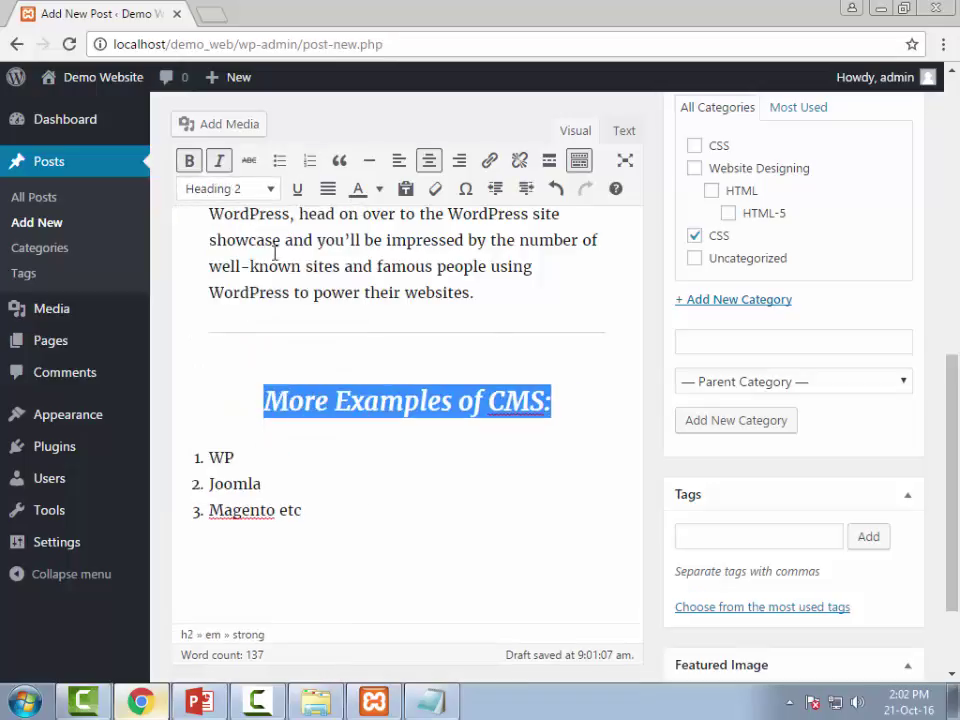
Underline the "More Examples of CMS:" heading and change its text color to green.
click(297, 190)
click(281, 444)
drag(266, 400, 552, 398)
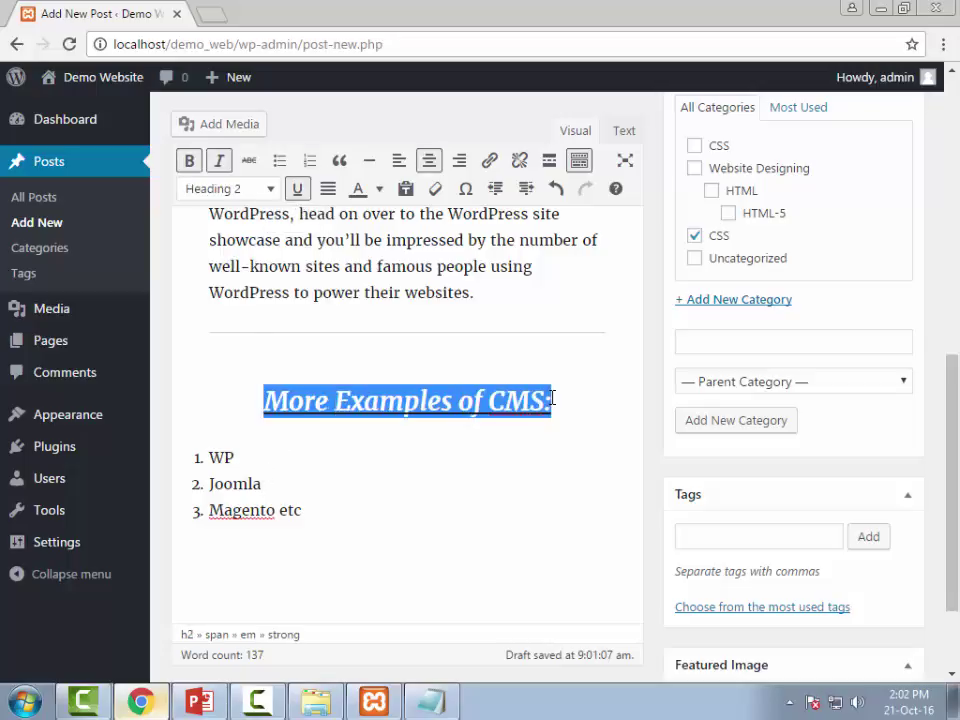
click(379, 190)
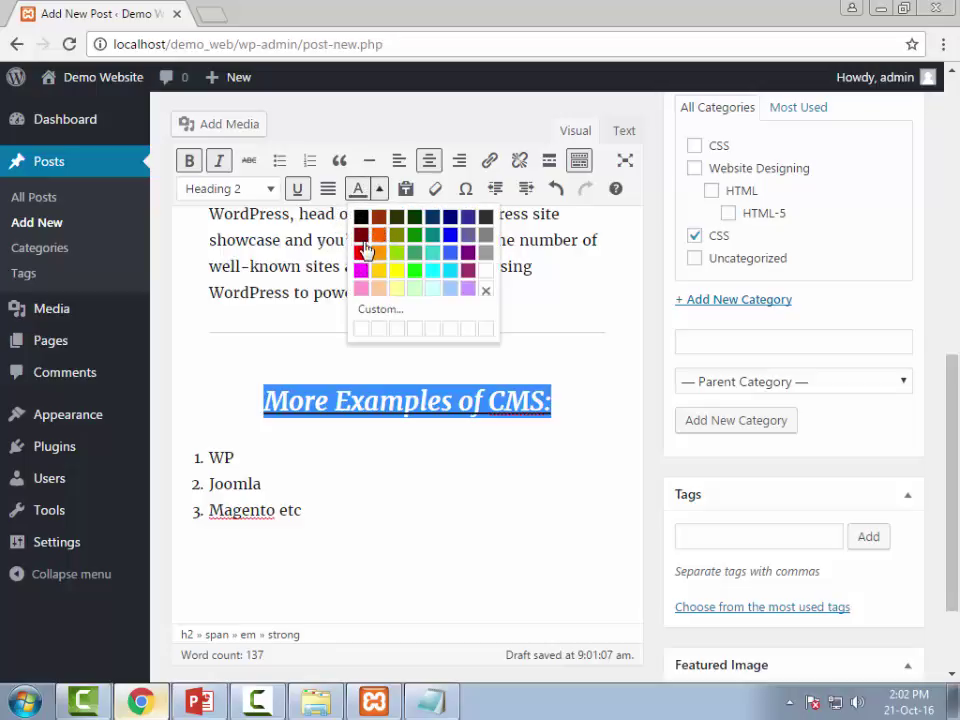
click(418, 254)
click(317, 463)
Clear the formatting of the "More Examples of CMS:" heading.
drag(266, 401, 549, 388)
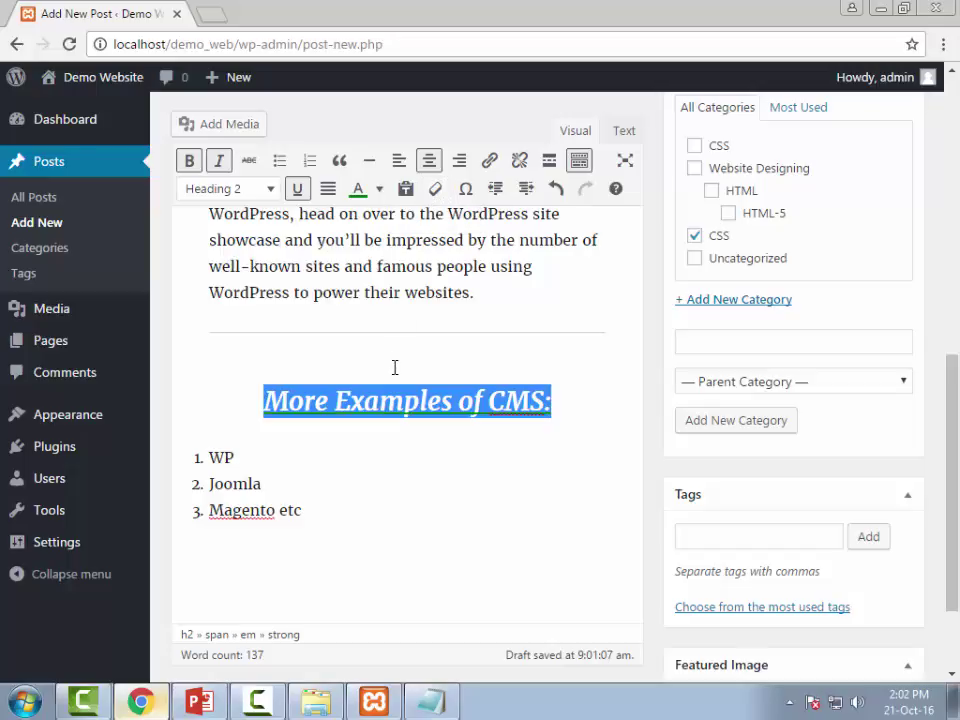
click(434, 192)
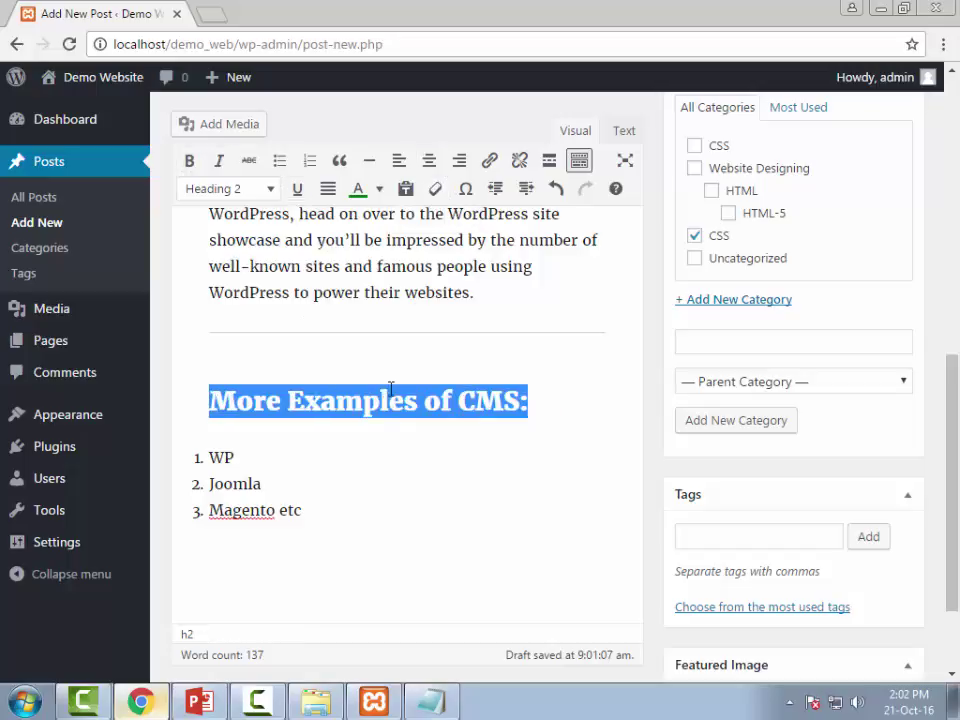
click(379, 432)
Make the "More Examples of CMS:" heading green, underlined, italic, bold and centered.
drag(541, 385, 201, 372)
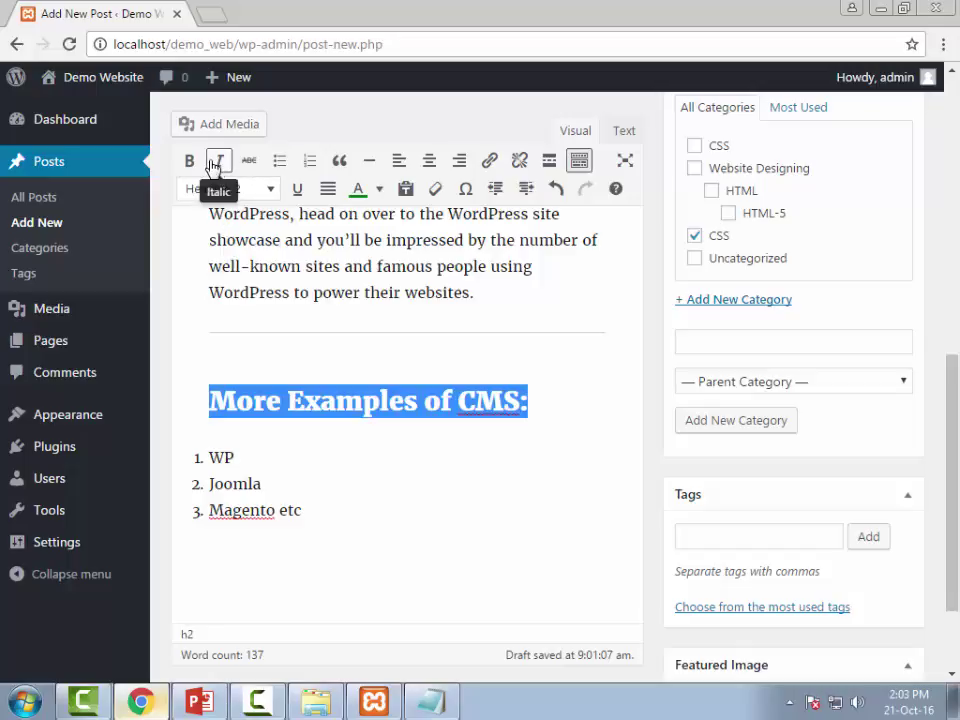
click(357, 189)
click(297, 189)
click(219, 160)
click(190, 162)
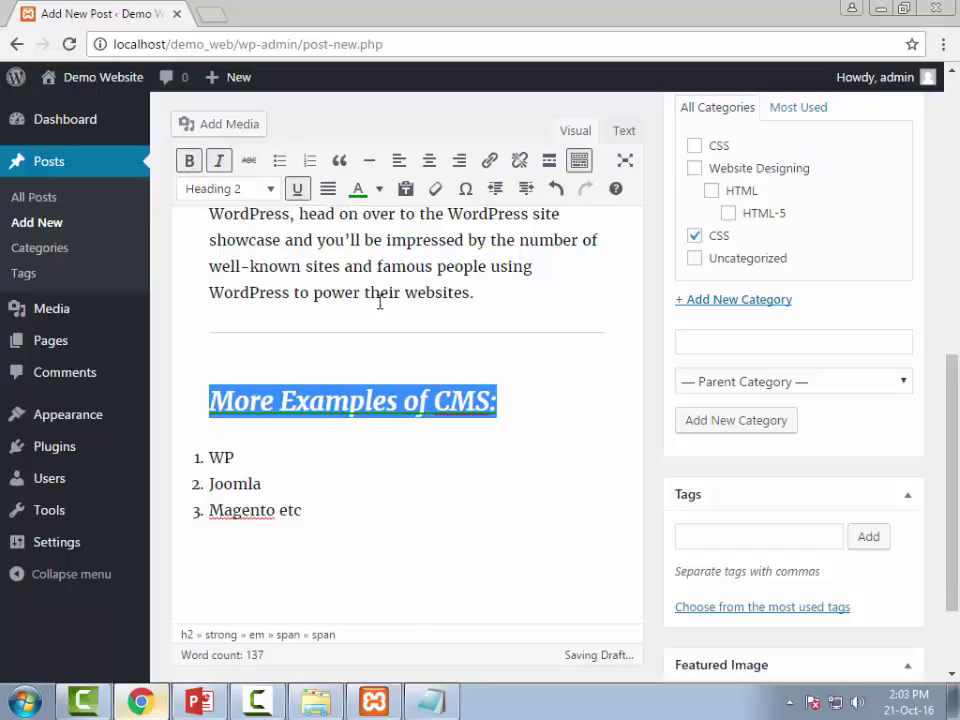
click(429, 160)
click(453, 401)
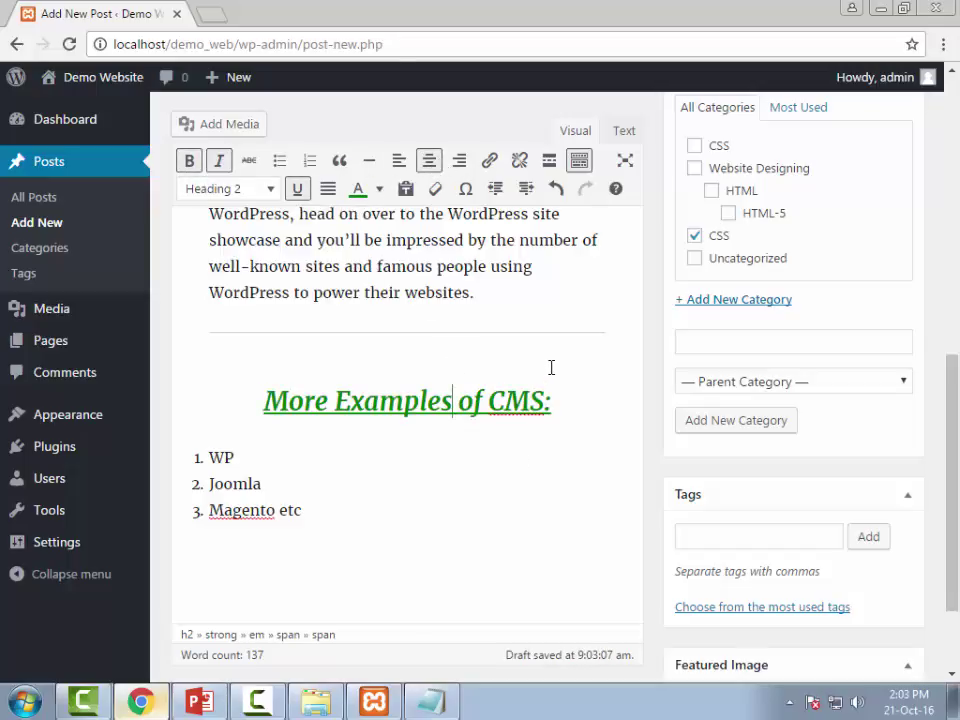
Uncheck the CSS category for the post and check Website Designing instead.
scroll(251, 482, down, 1)
scroll(296, 476, up, 5)
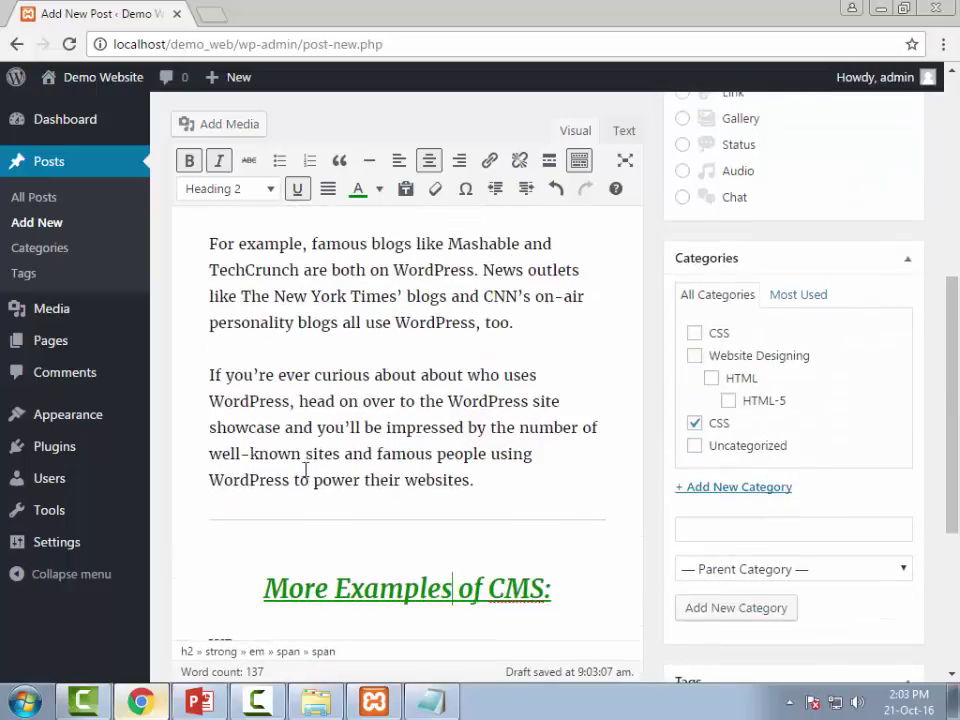
scroll(305, 468, up, 3)
scroll(304, 460, down, 3)
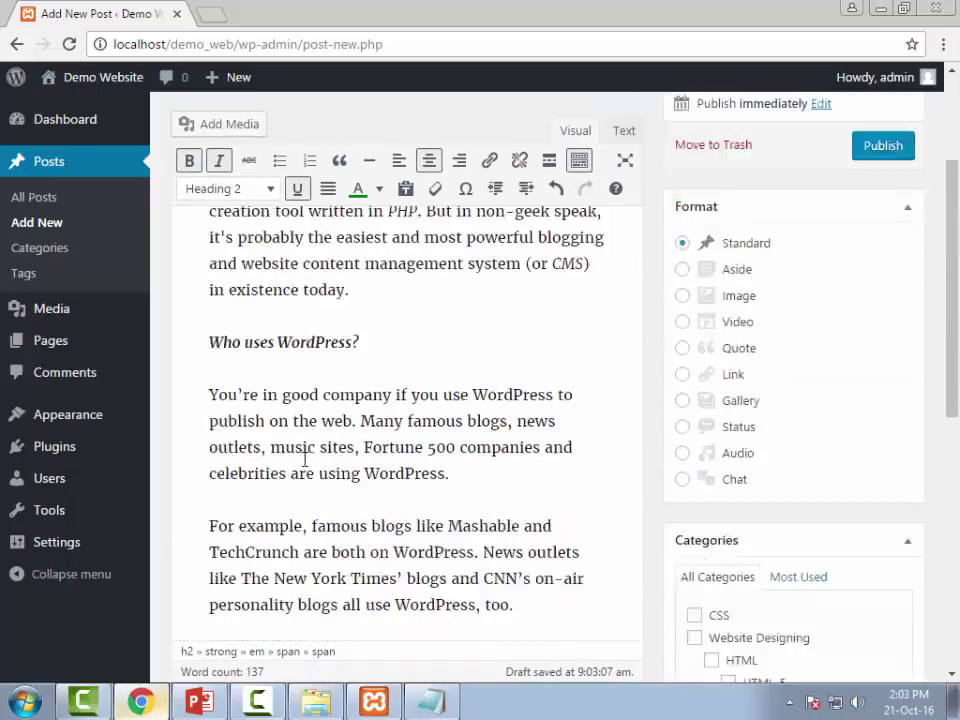
scroll(304, 458, down, 5)
scroll(530, 398, up, 2)
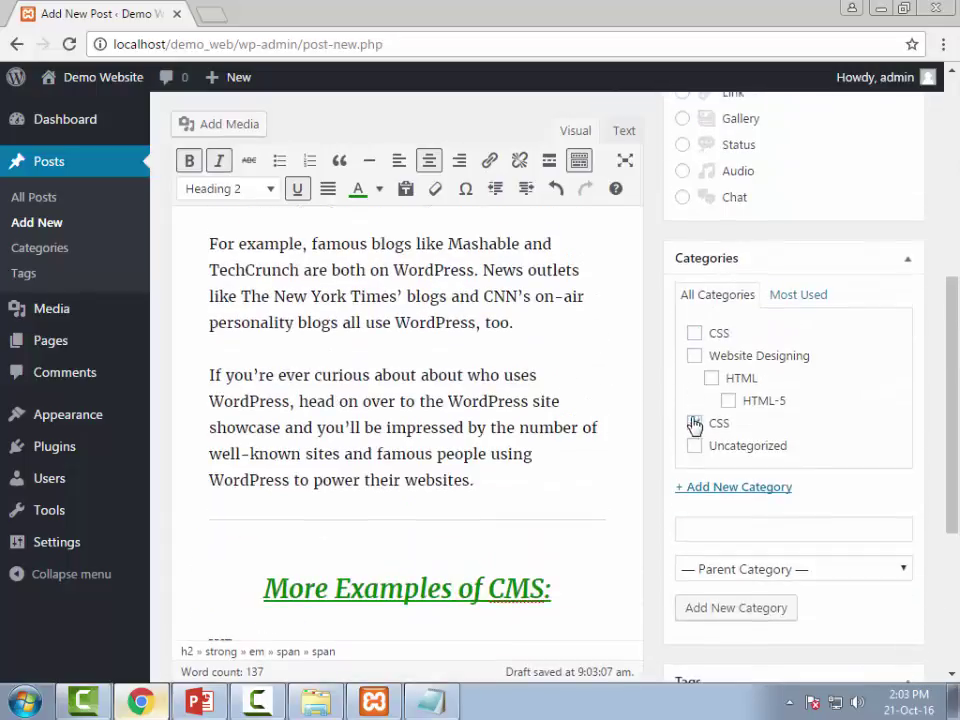
click(694, 360)
Add a new category named "CMS" without a parent category.
click(706, 521)
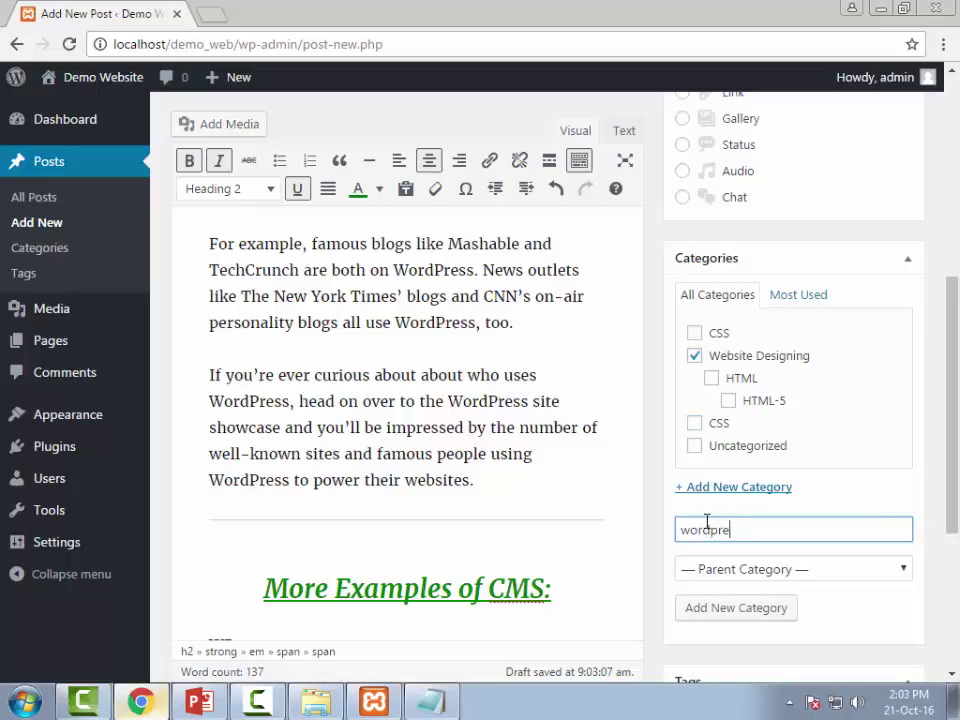
click(722, 568)
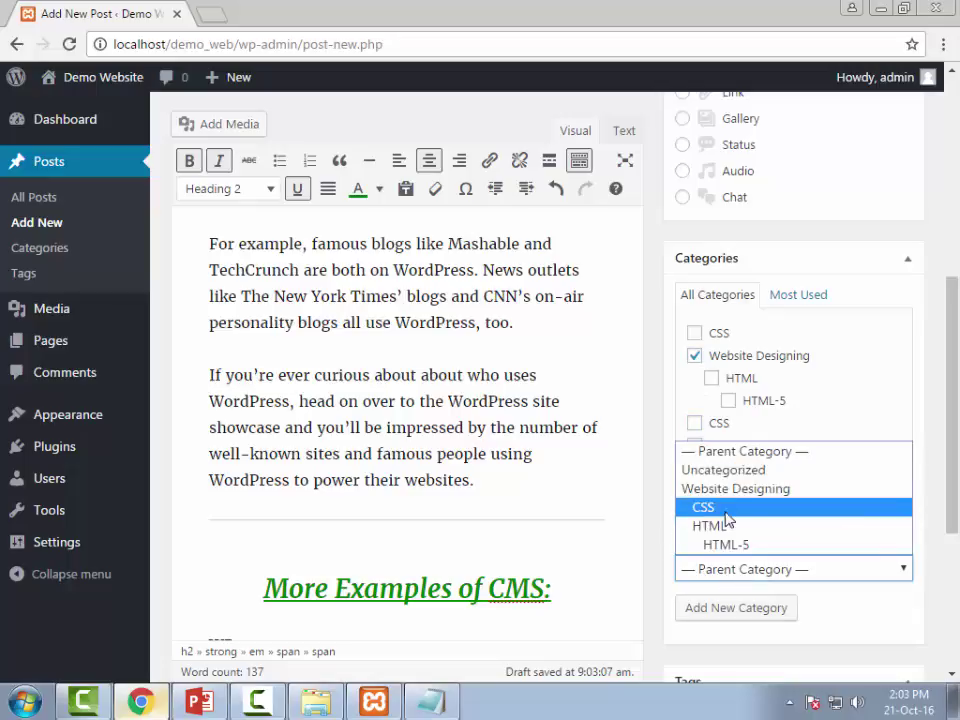
click(757, 562)
double_click(757, 531)
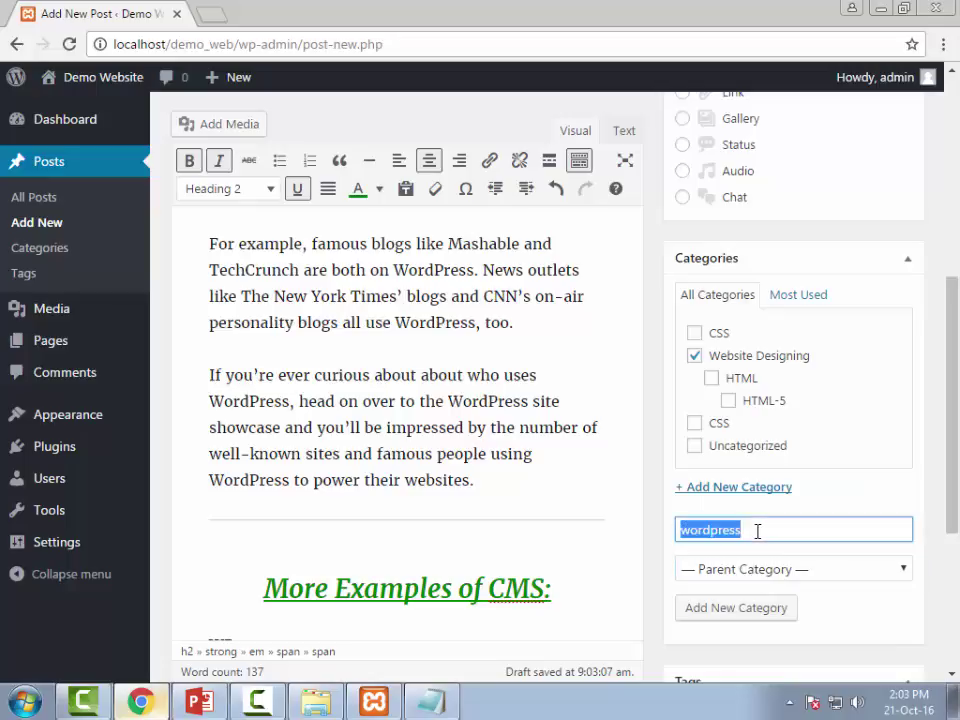
text(CMS)
key(Return)
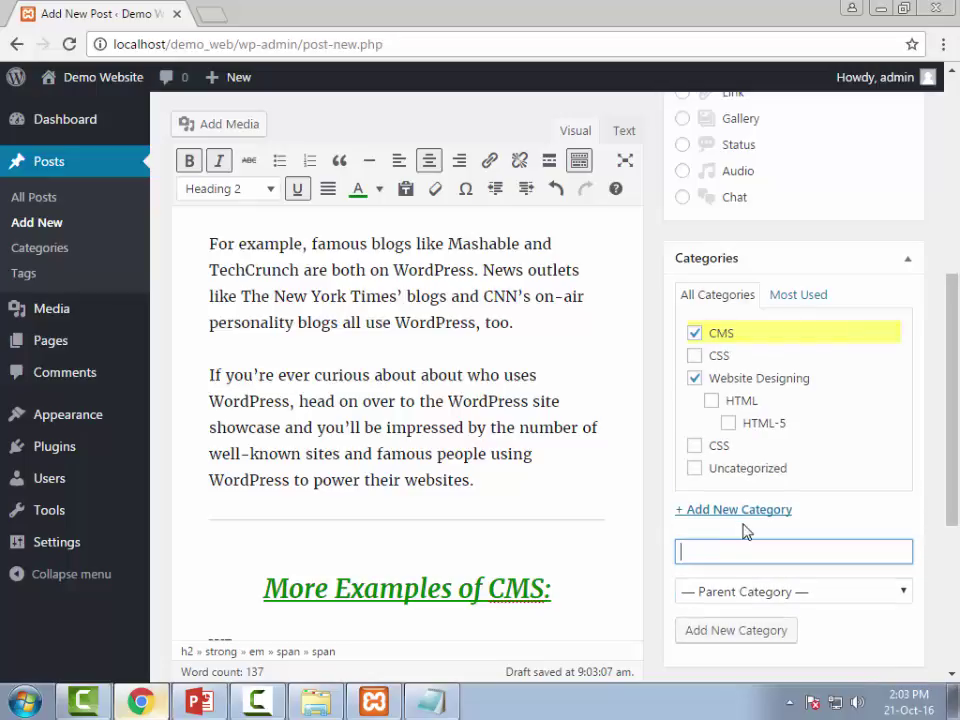
Add a "Wordpress" category under the parent CMS and uncheck Website Designing for the post.
scroll(750, 531, down, 1)
click(746, 467)
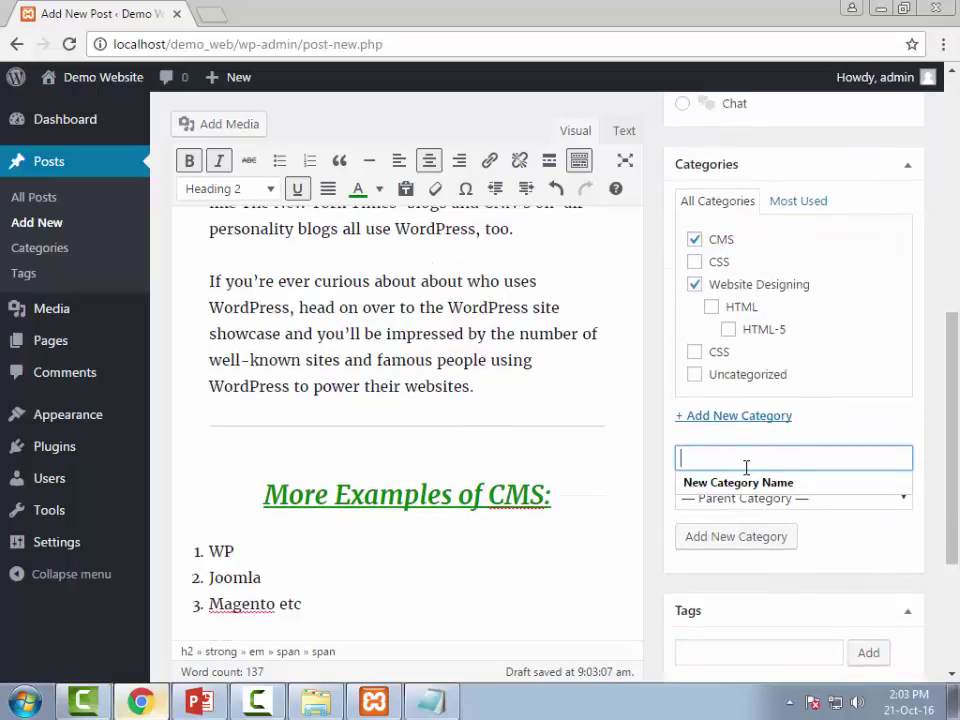
text(wordpre)
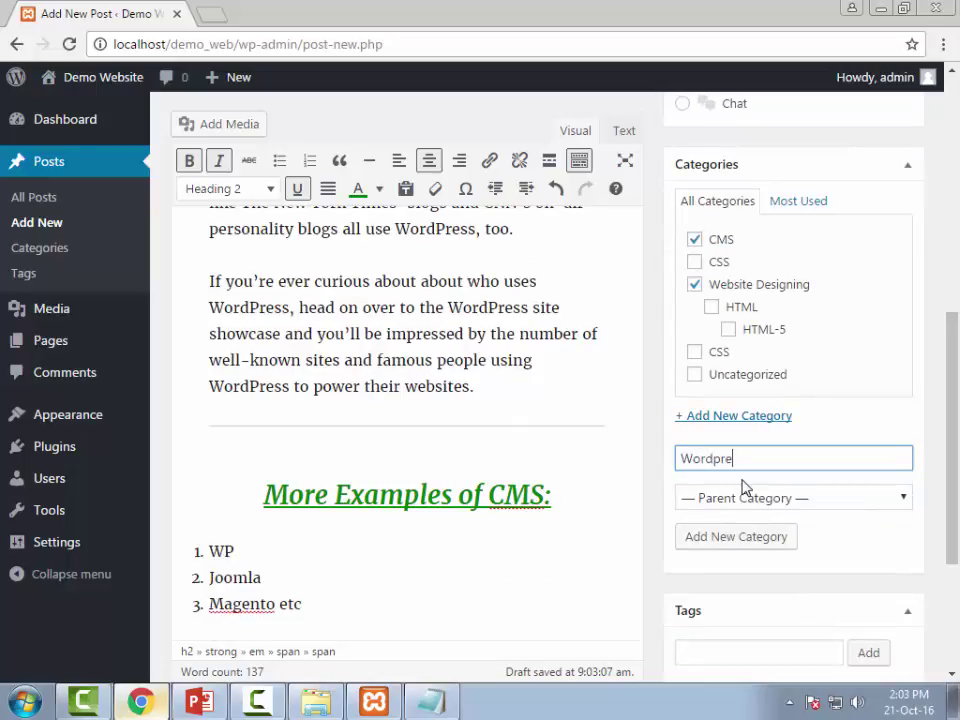
click(737, 490)
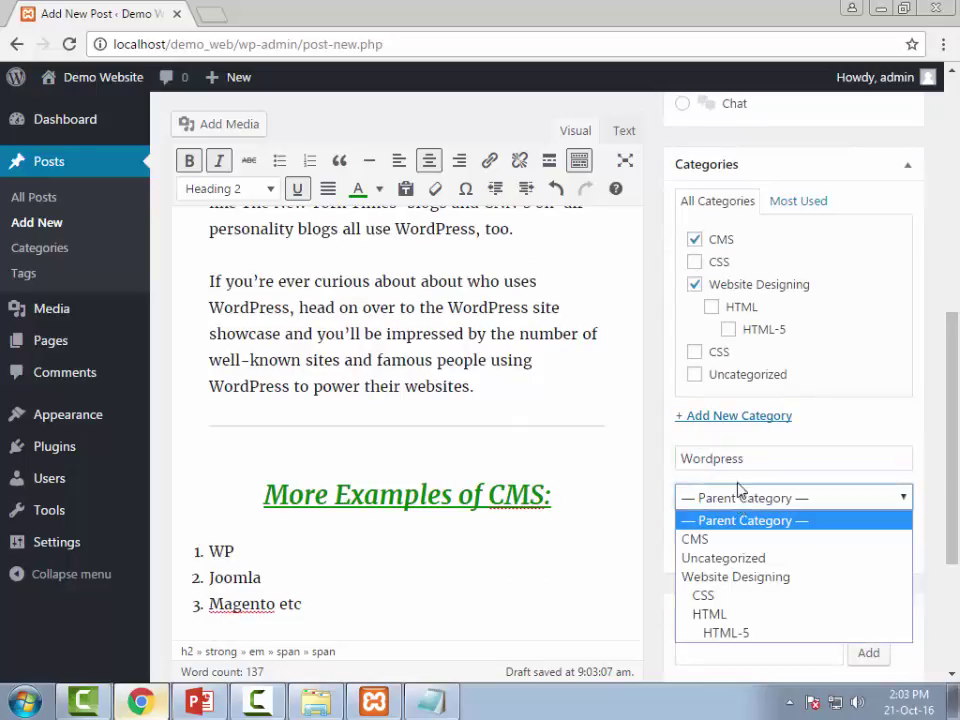
click(739, 537)
click(741, 538)
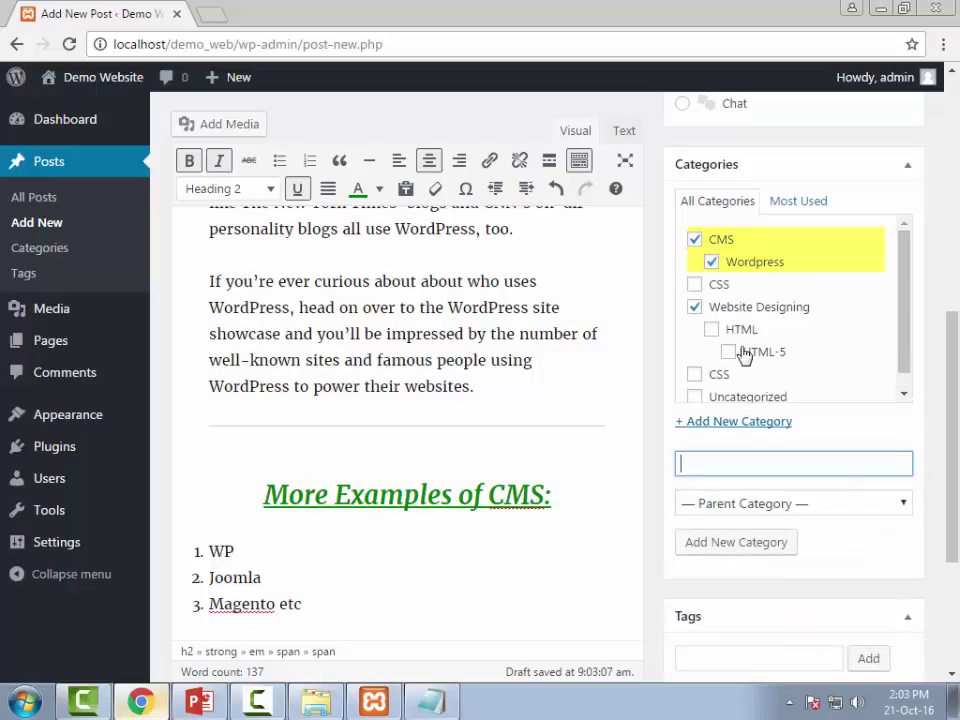
click(694, 306)
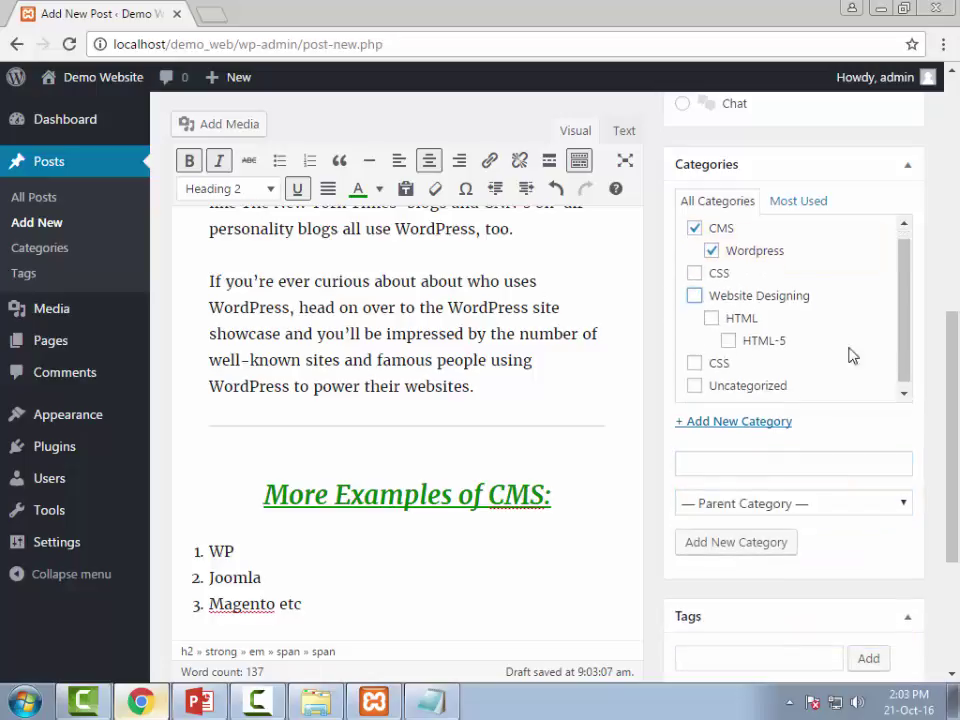
Add the tags "wp", "worpdress" and "cms" to the post.
scroll(426, 383, down, 5)
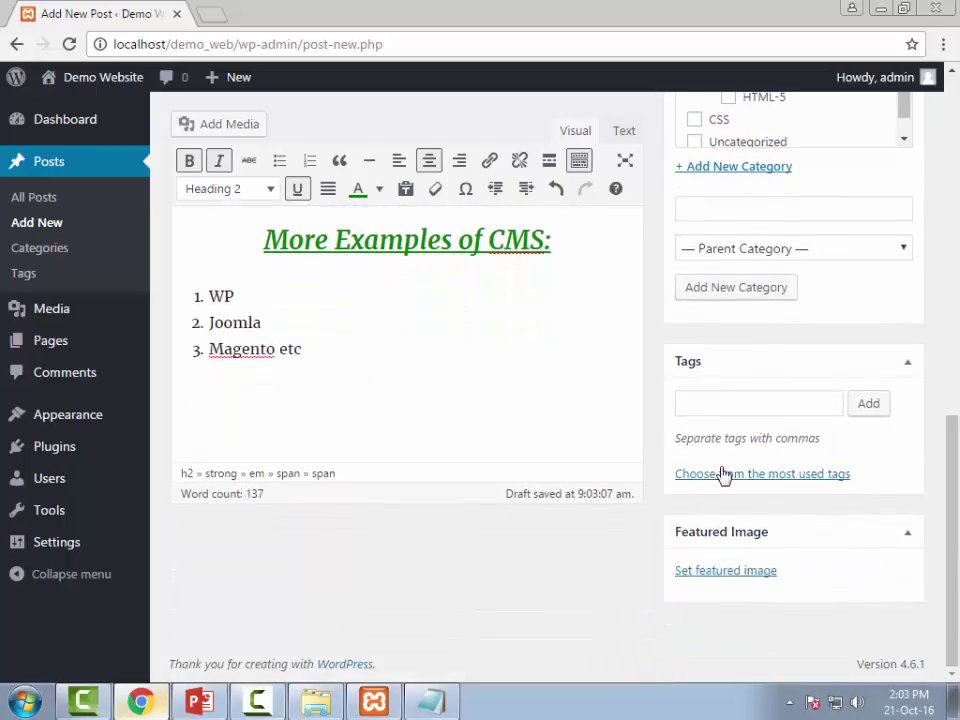
click(735, 404)
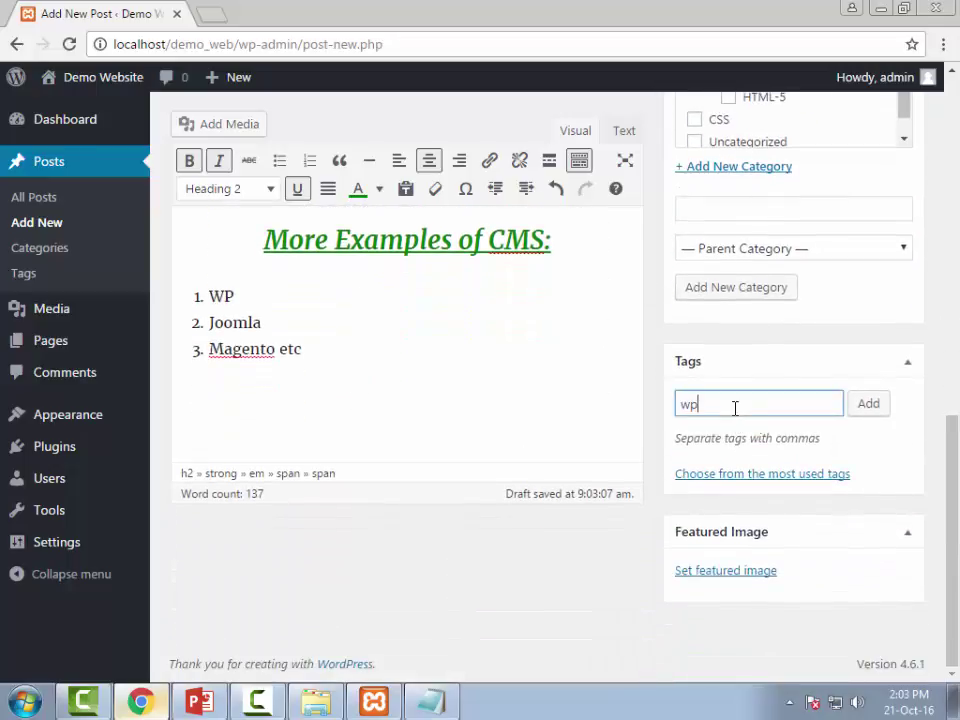
key(Return)
text(worpdress)
key(Return)
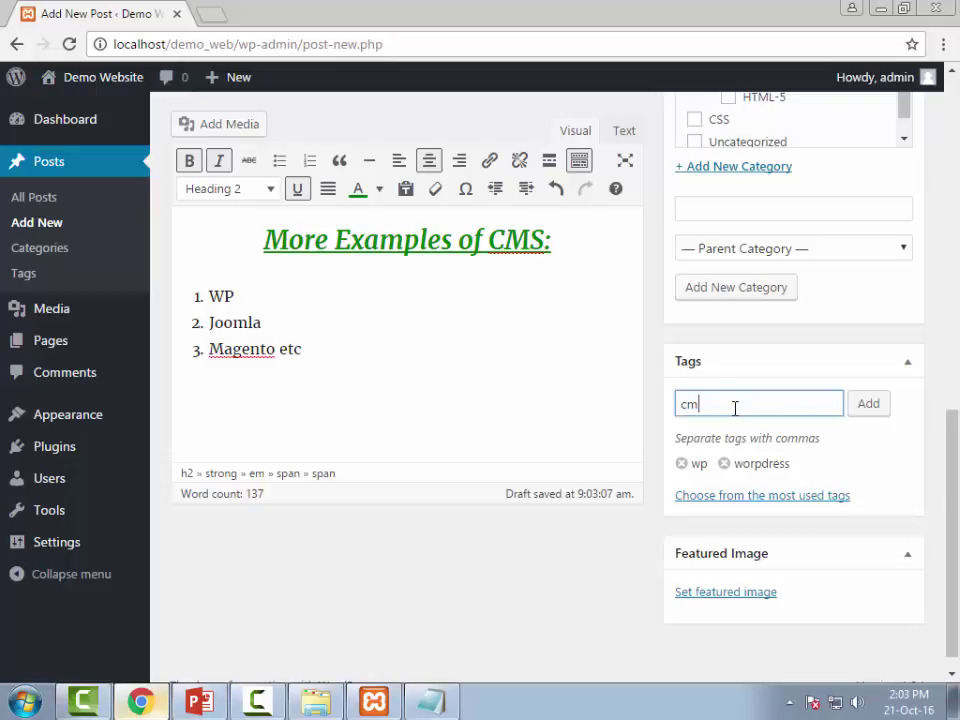
text(cms)
key(Return)
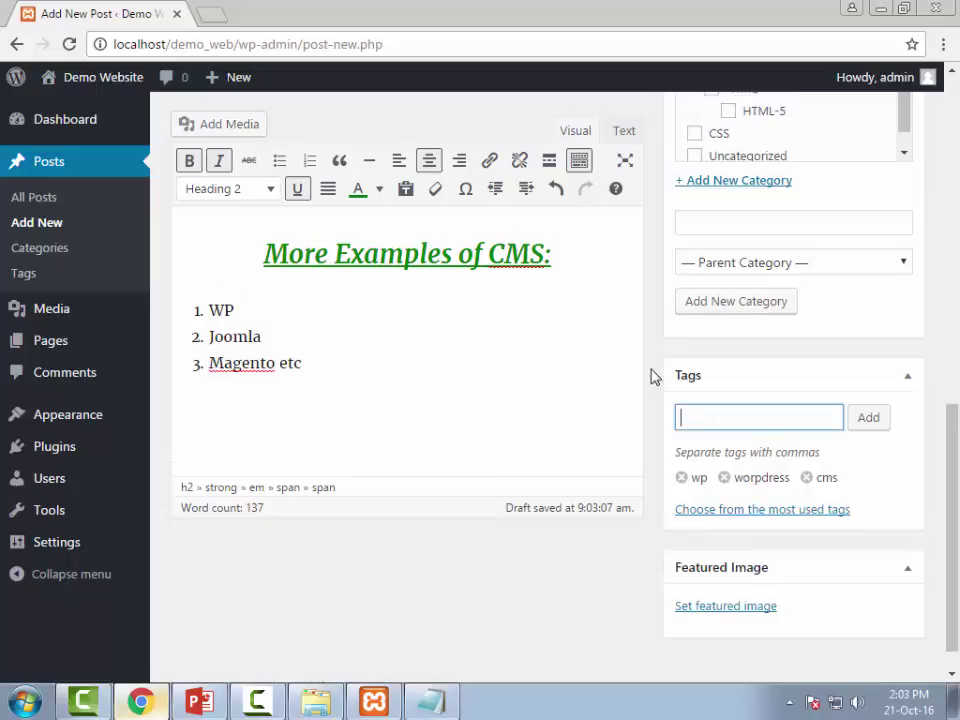
Publish the "What is WP or Wordpress?" post and open its permalink in a separate browser tab.
scroll(653, 370, up, 10)
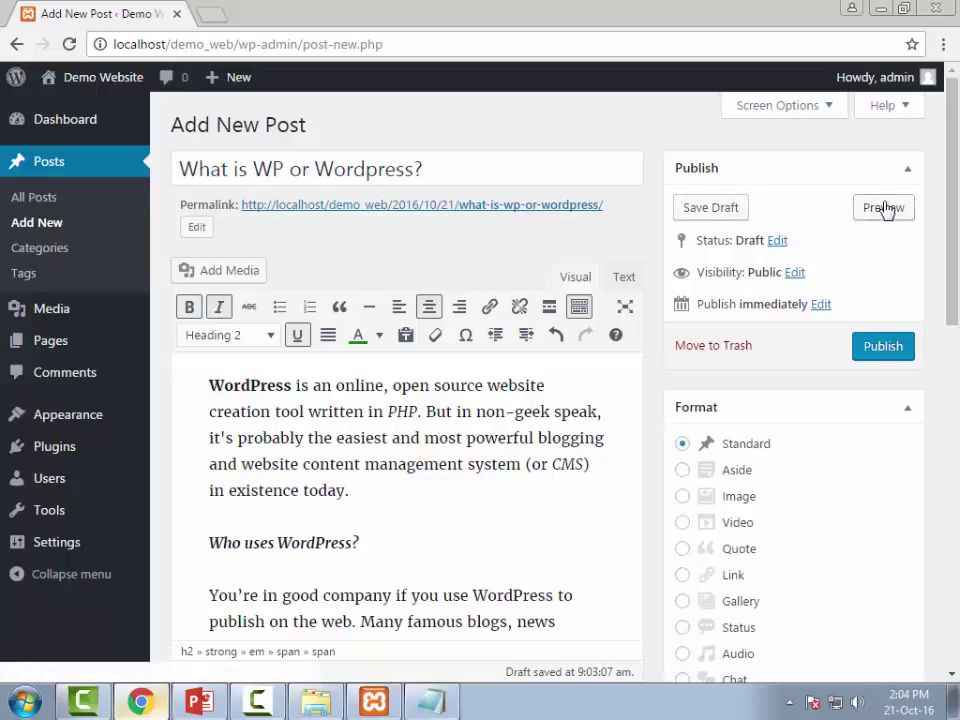
click(884, 358)
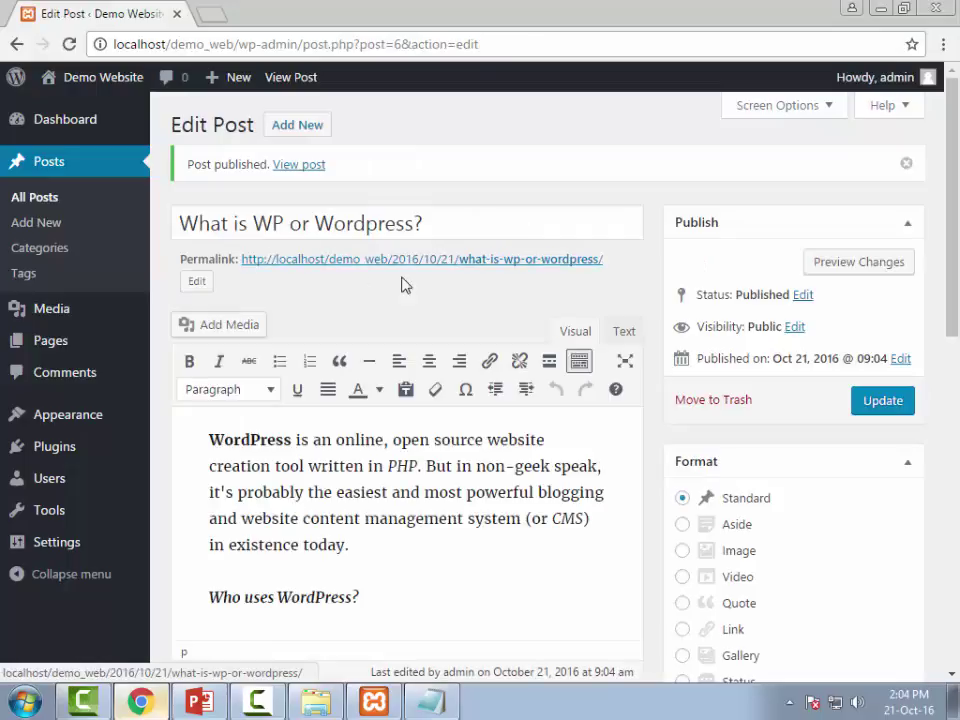
drag(241, 259, 619, 260)
click(619, 266)
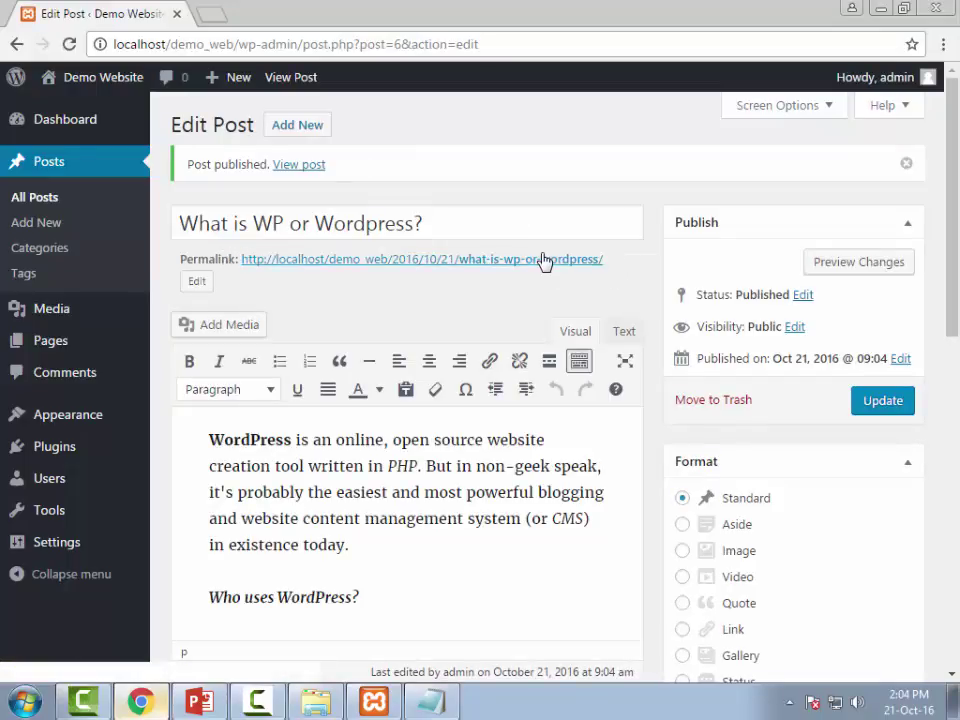
middle_click(544, 259)
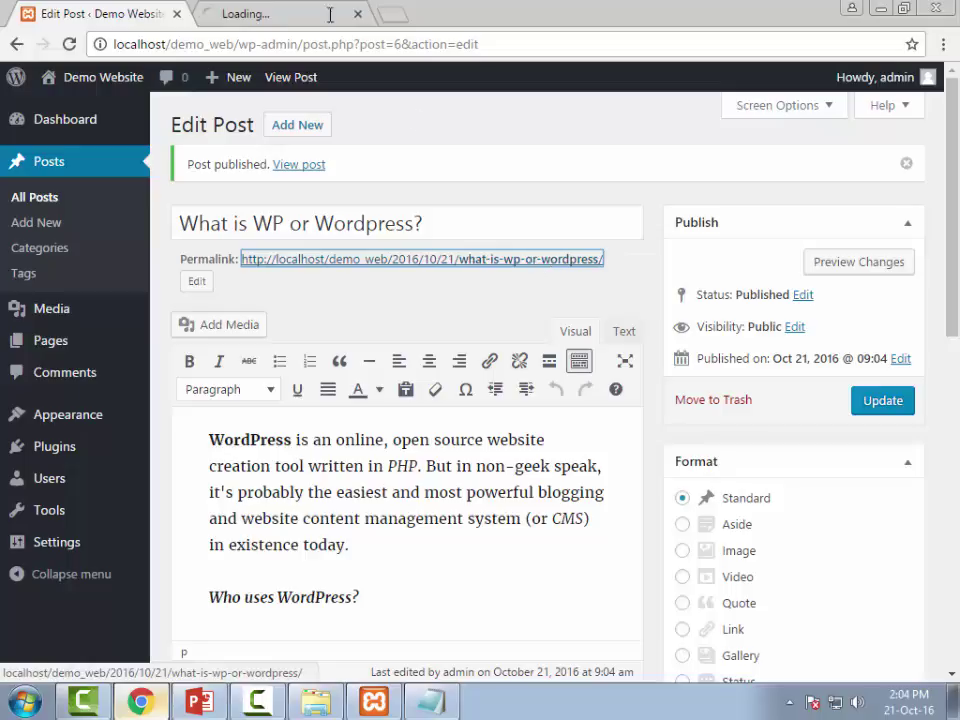
click(200, 12)
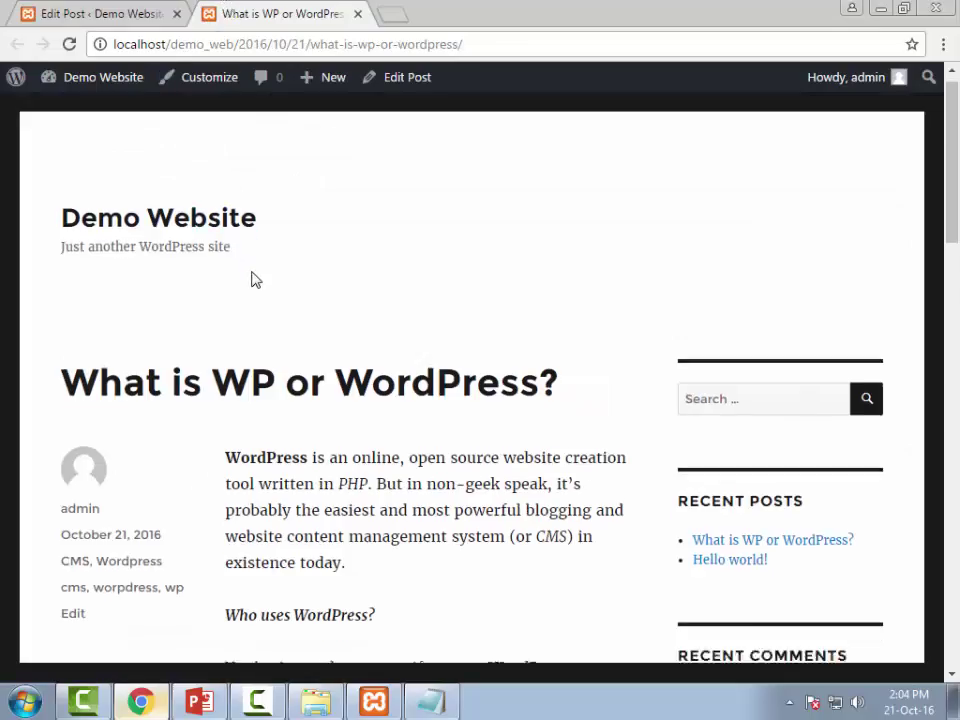
Review the published post's content, formatting, comment form and the categories listed on the live page.
scroll(250, 288, down, 6)
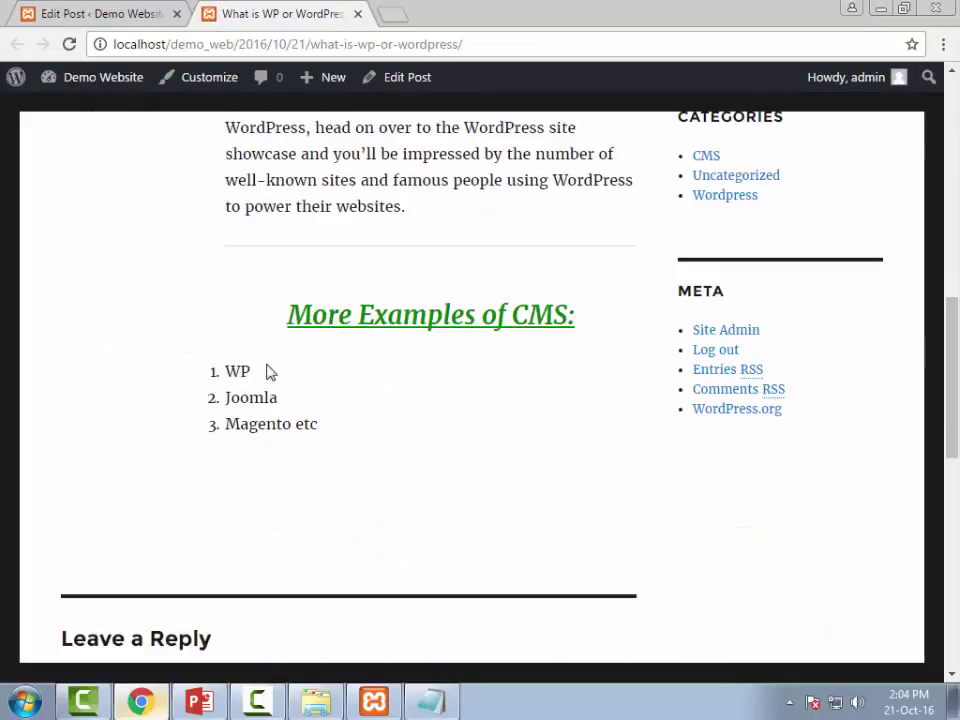
scroll(270, 375, down, 2)
scroll(285, 392, up, 3)
scroll(204, 422, down, 5)
click(174, 499)
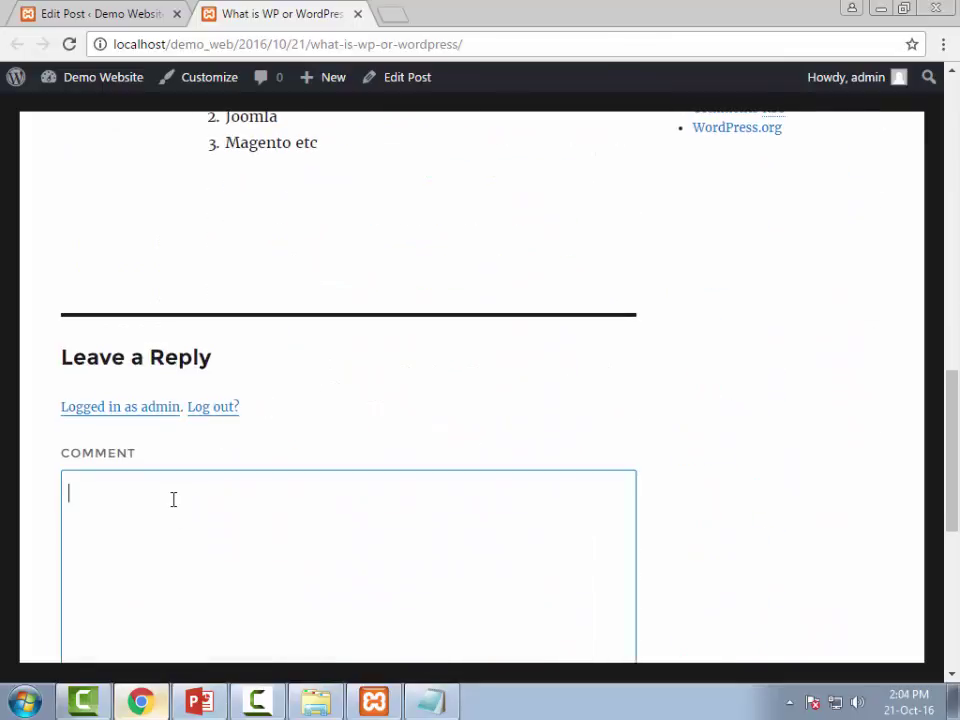
scroll(308, 495, down, 4)
scroll(255, 490, up, 10)
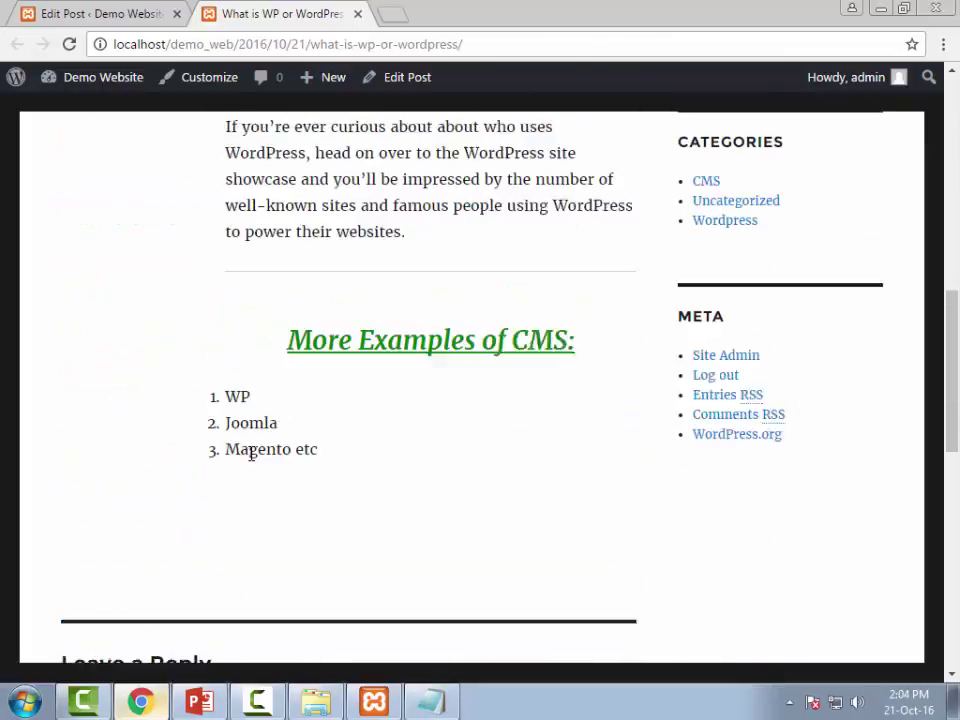
scroll(724, 595, down, 2)
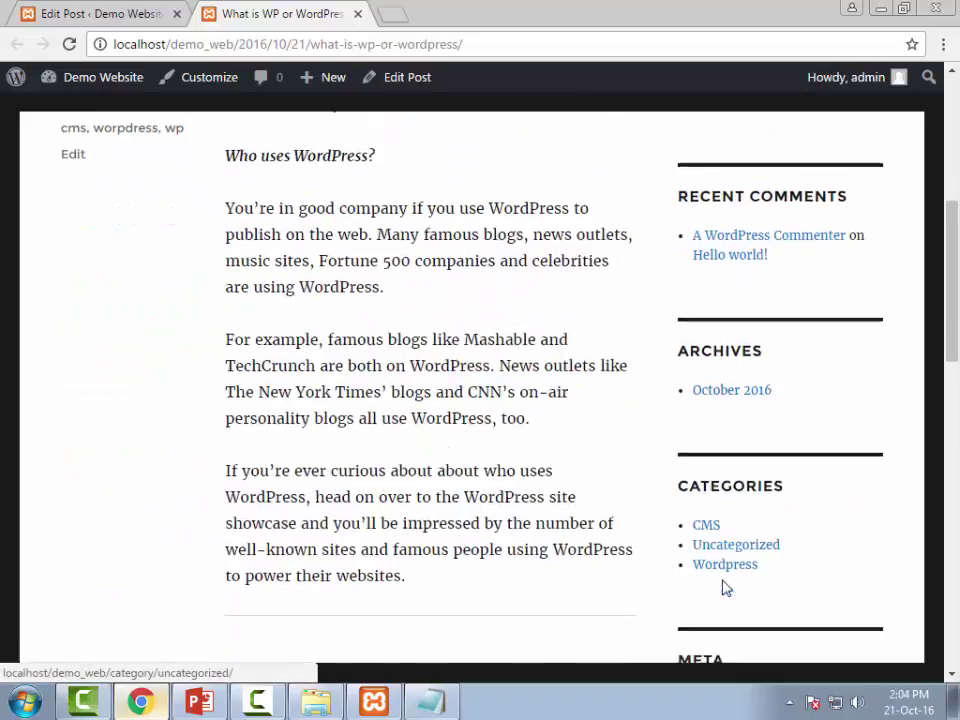
scroll(692, 521, up, 5)
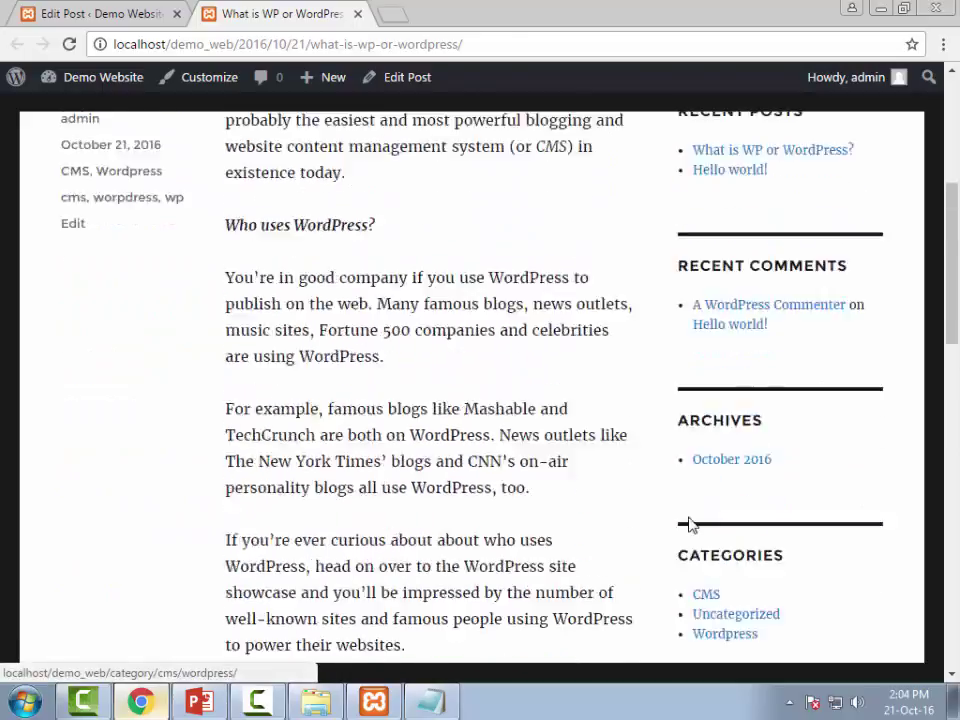
Search the live site for "cms" and look over the results page.
click(722, 379)
text(cms)
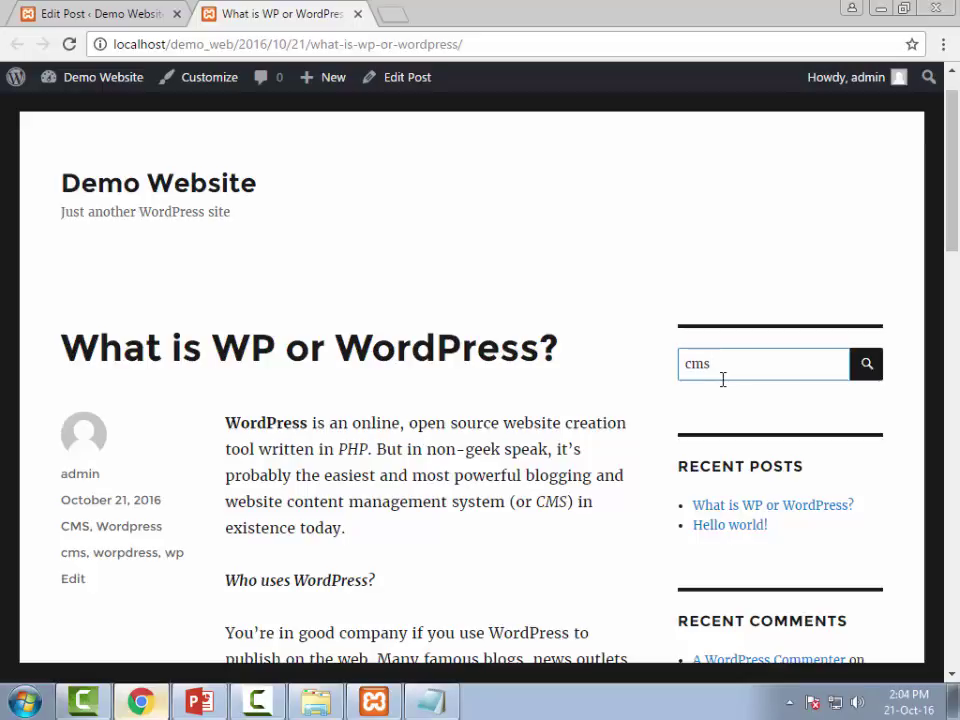
key(Return)
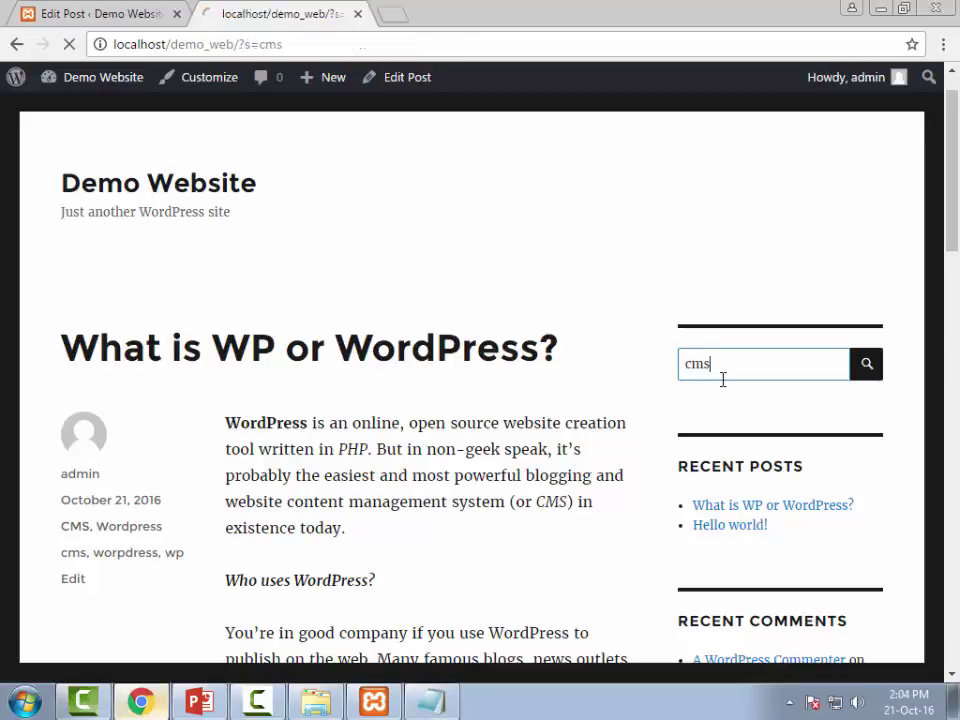
scroll(289, 242, down, 4)
scroll(267, 288, up, 2)
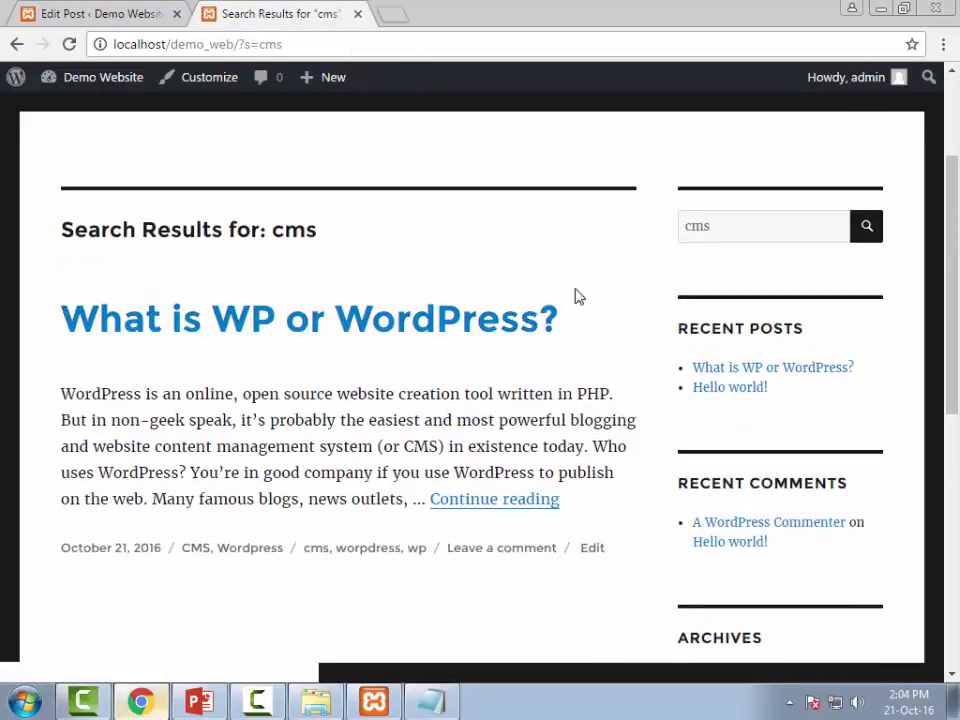
Search the live site for "bla bla" and check the results page.
double_click(786, 237)
text(bla)
key(Return)
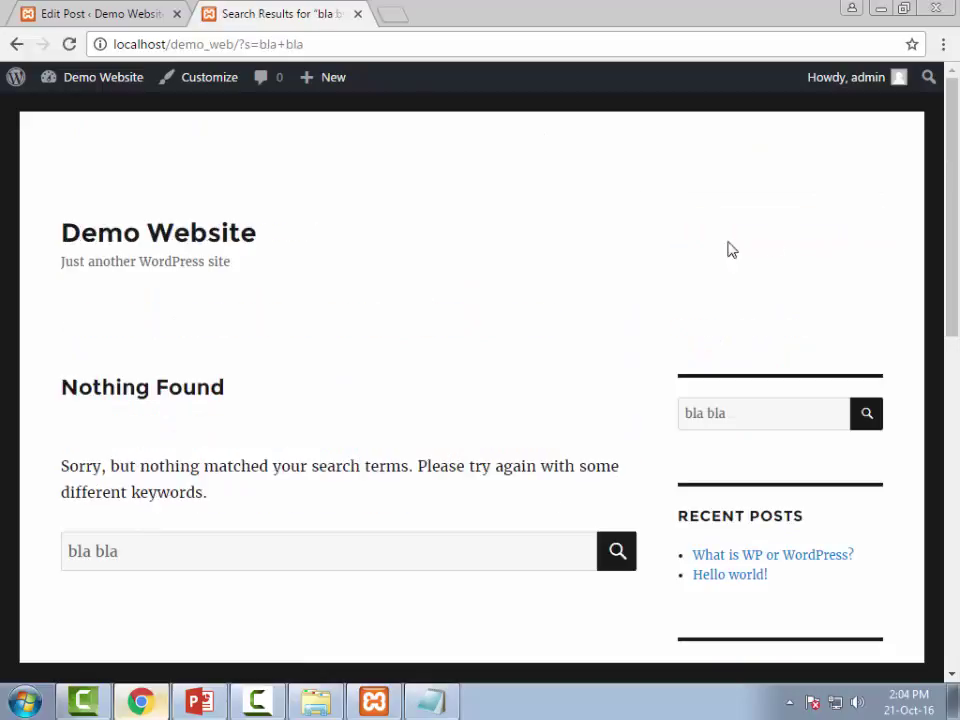
scroll(235, 279, down, 1)
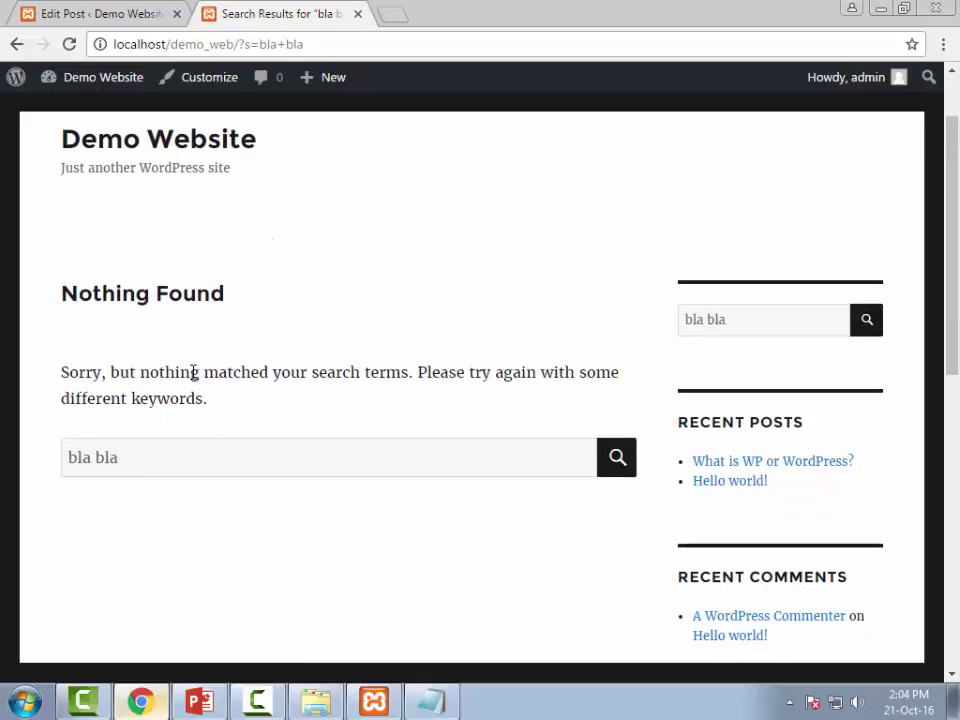
scroll(195, 372, up, 1)
Return to the post's edit page and review its content, selected categories, tags and publish settings.
click(110, 12)
click(365, 465)
scroll(365, 476, down, 1)
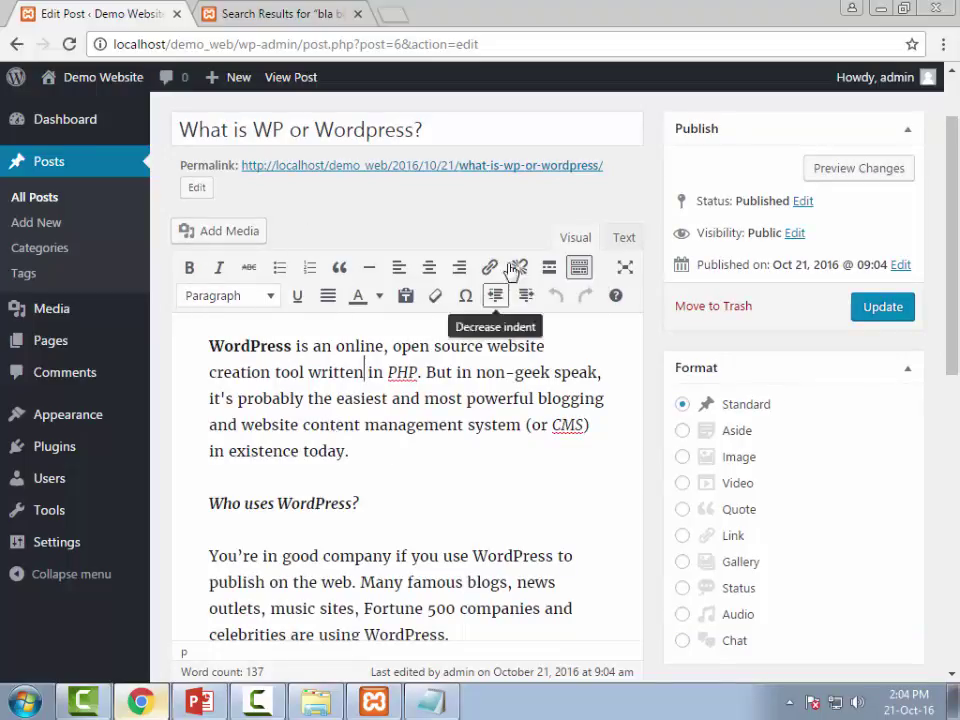
scroll(707, 536, down, 6)
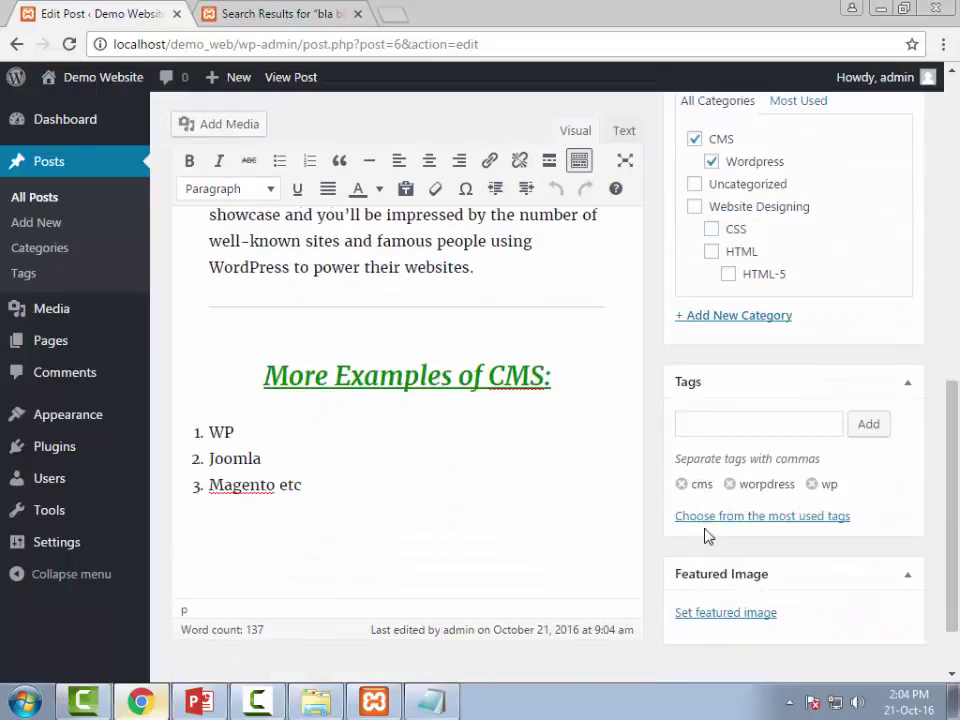
scroll(707, 525, up, 2)
scroll(634, 484, up, 3)
scroll(579, 459, up, 5)
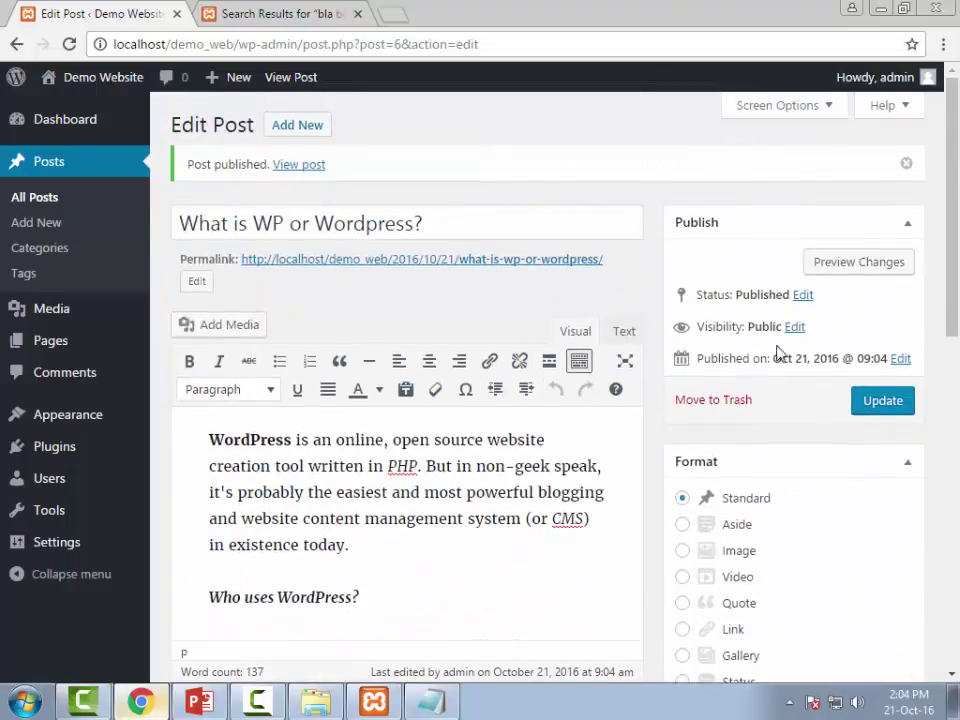